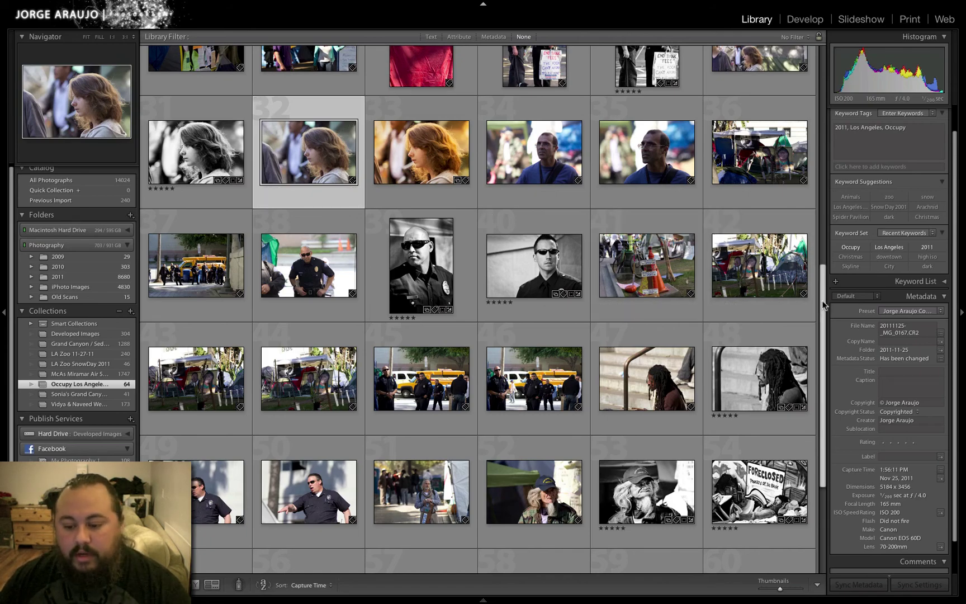
- Browse the Occupy Los Angeles collection and open the colour photo of the woman in profile, 20111125-_MG_0167.CR2, in Loupe view
drag(820, 308, 503, 391)
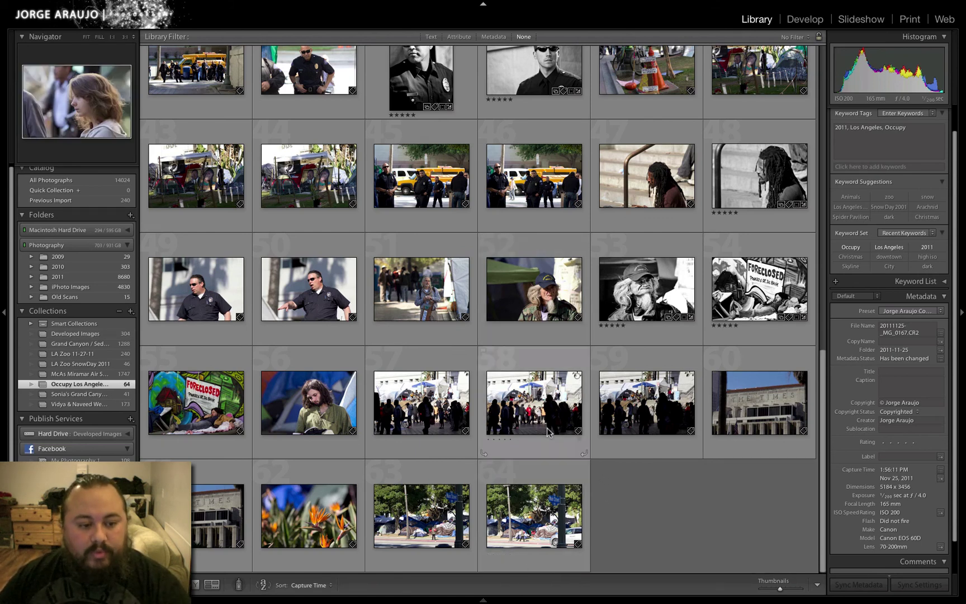
mouse_move(548, 418)
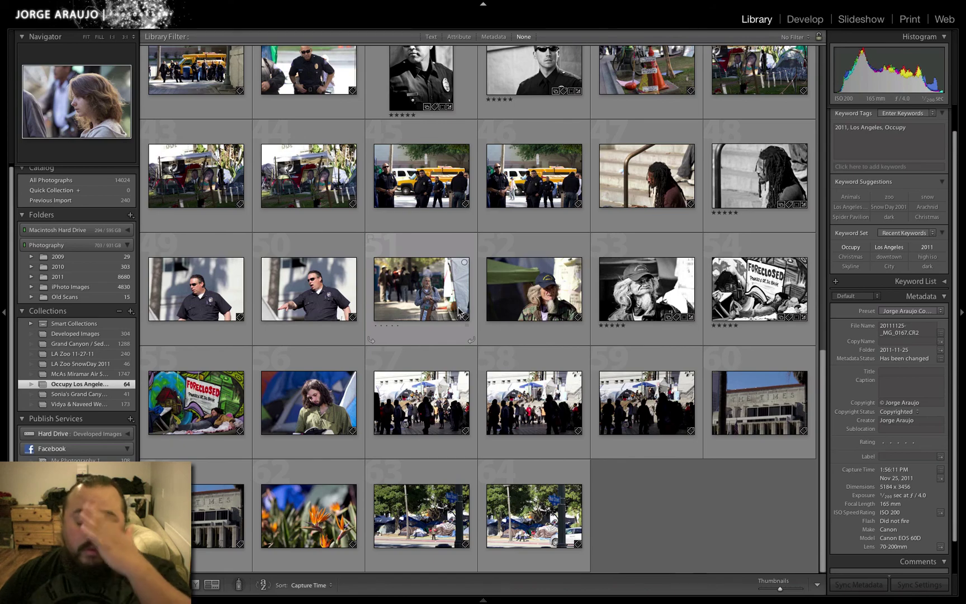
drag(821, 441, 862, 103)
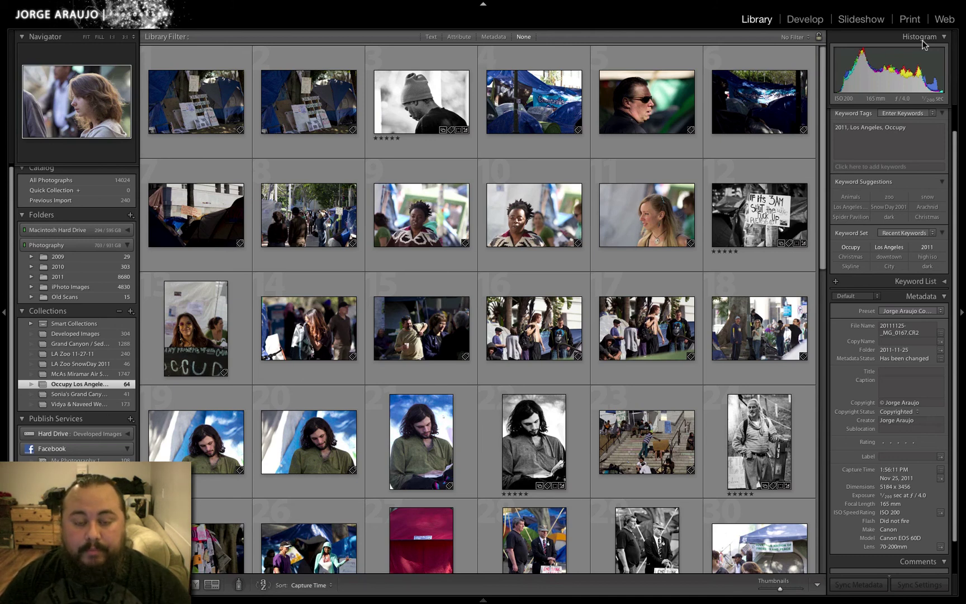
scroll(812, 302, down, 2)
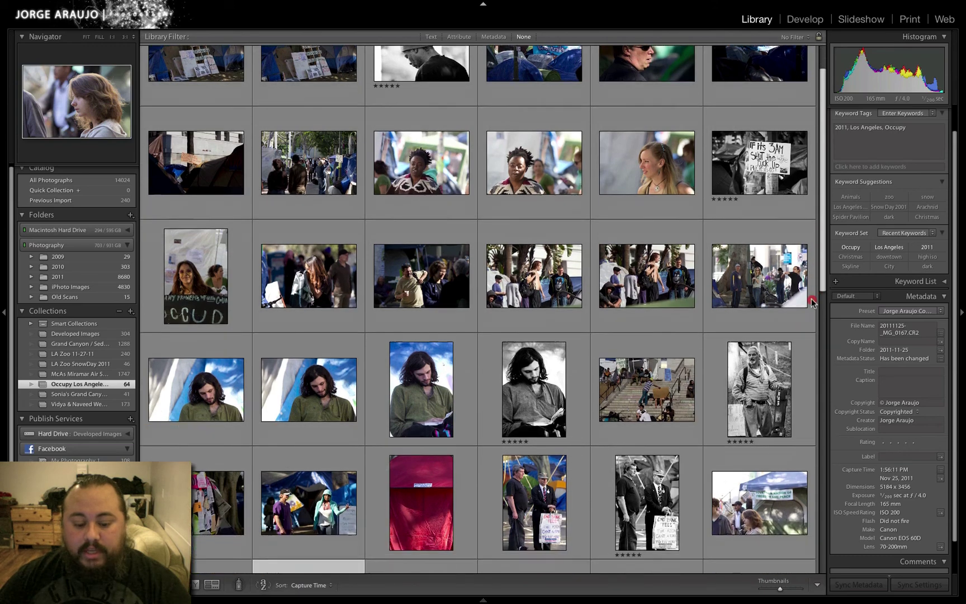
scroll(812, 302, down, 10)
double_click(317, 324)
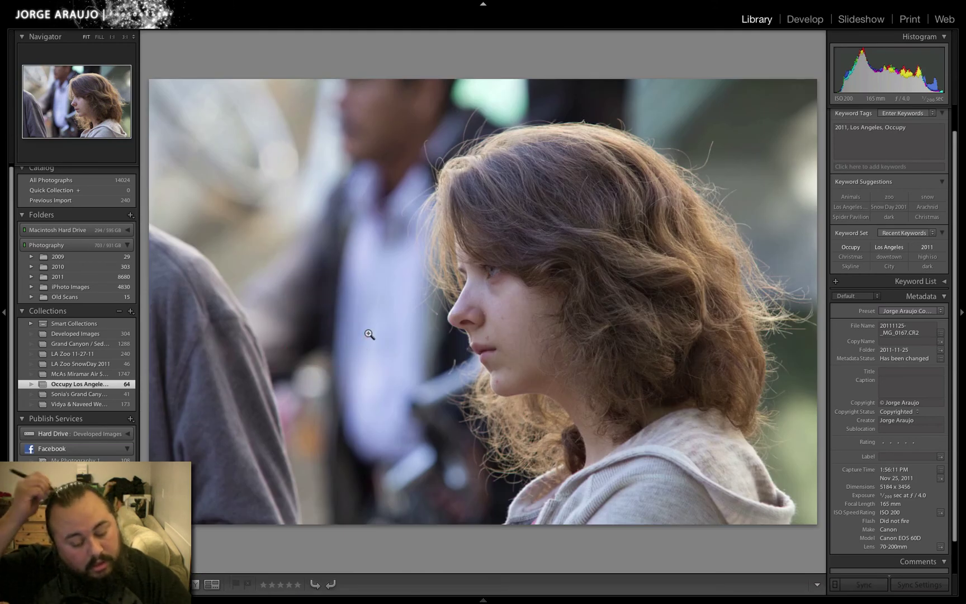
- Return to the collection's thumbnail grid and reopen the same profile portrait in Loupe view
mouse_move(746, 5)
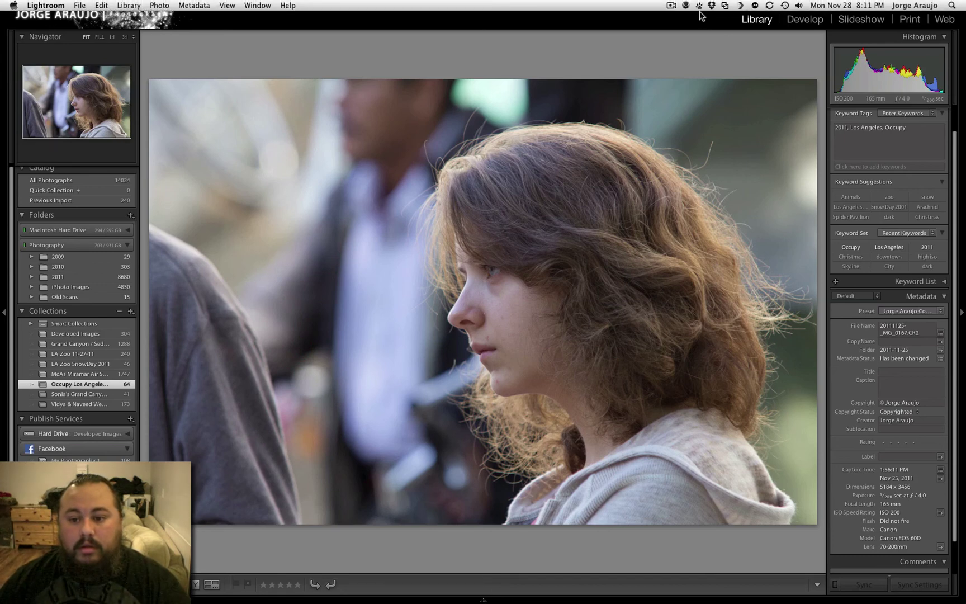
drag(671, 5, 789, 33)
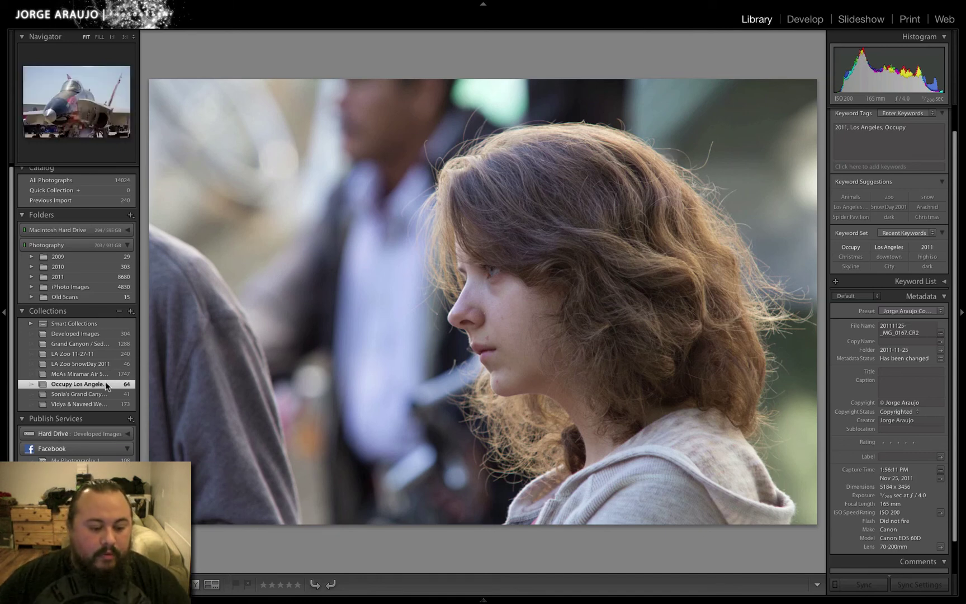
click(195, 584)
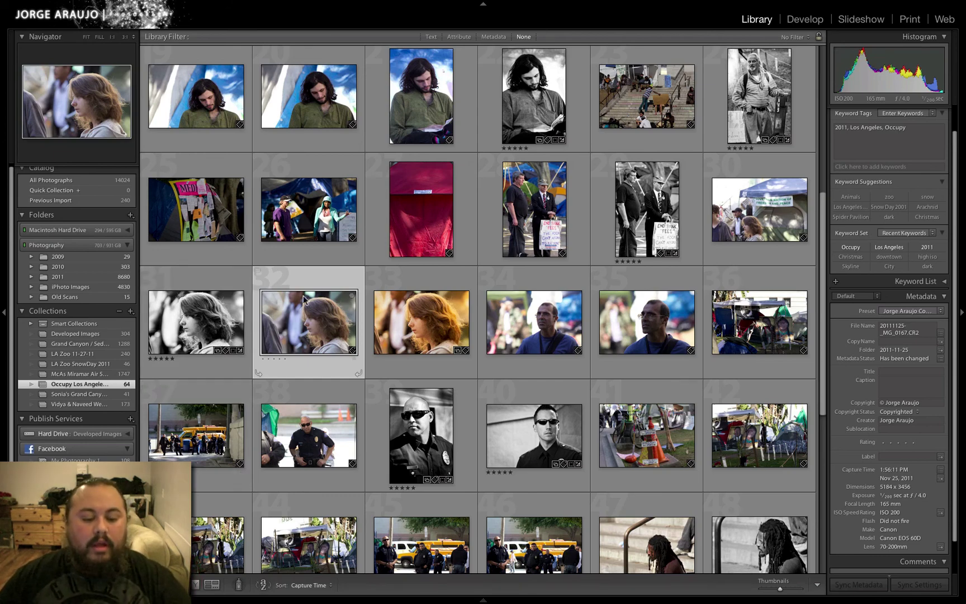
double_click(316, 330)
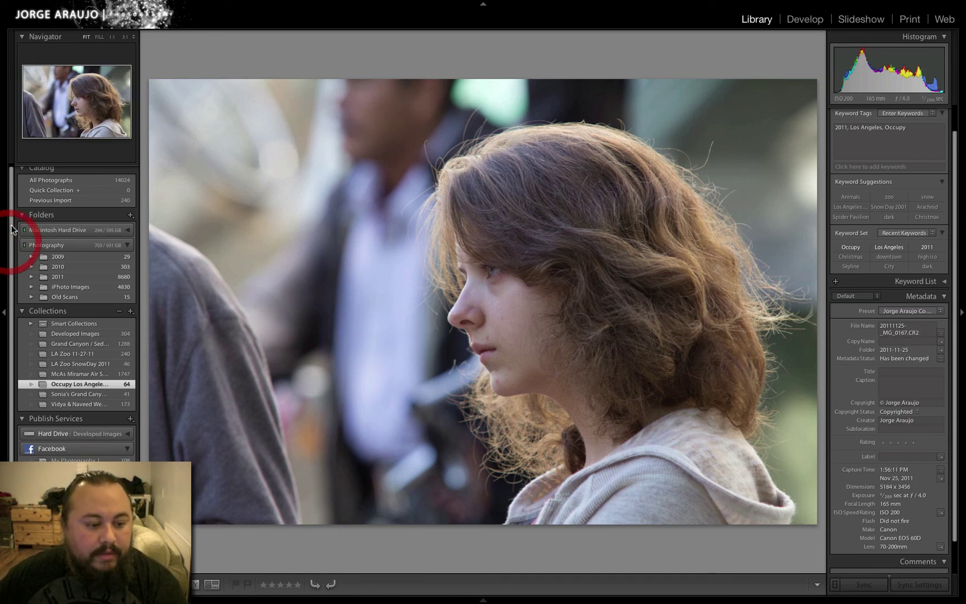
- Examine the catalog sections, Quick Develop, keywords and metadata available for the portrait in the Library module
scroll(11, 242, up, 1)
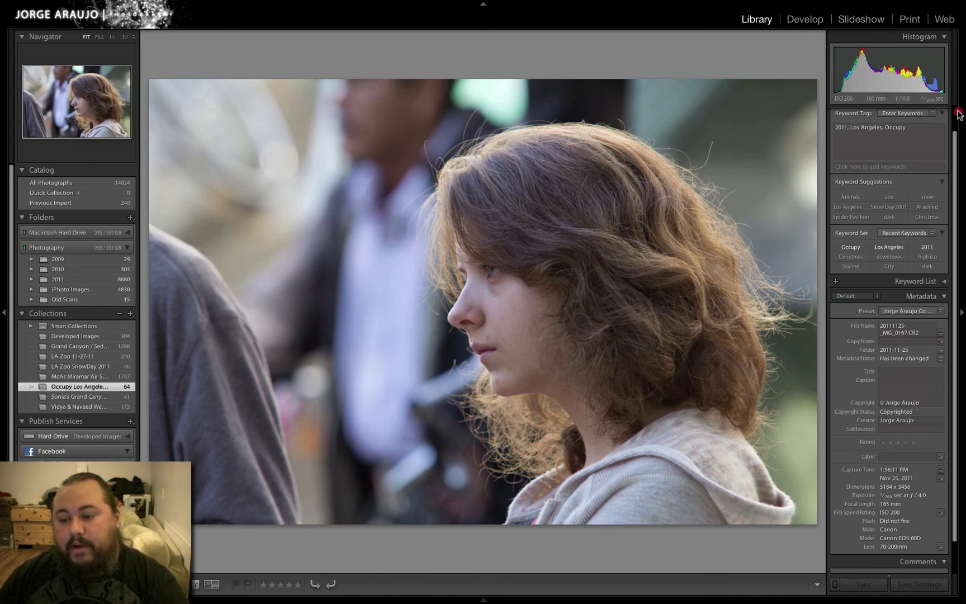
scroll(942, 104, up, 1)
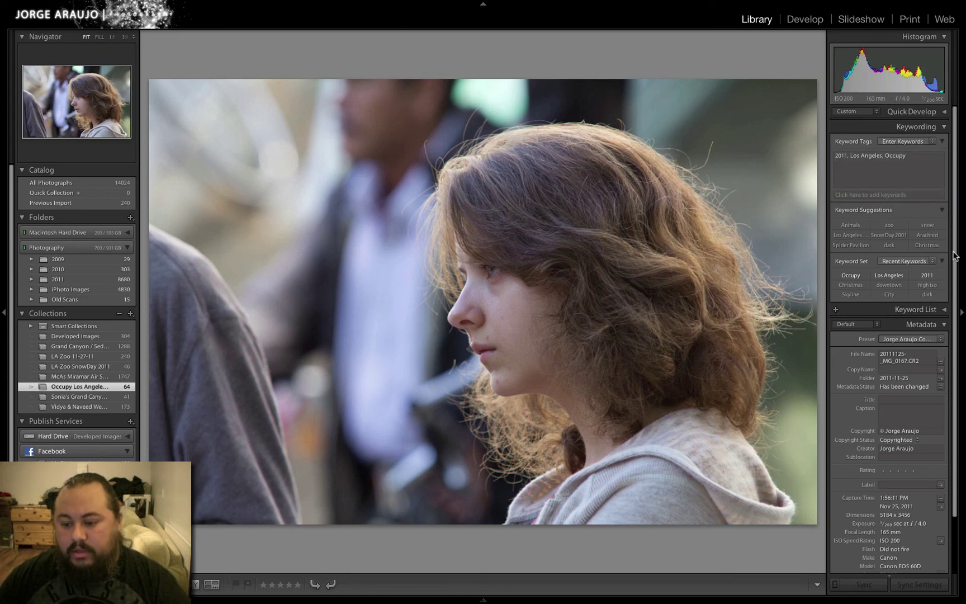
drag(954, 255, 944, 366)
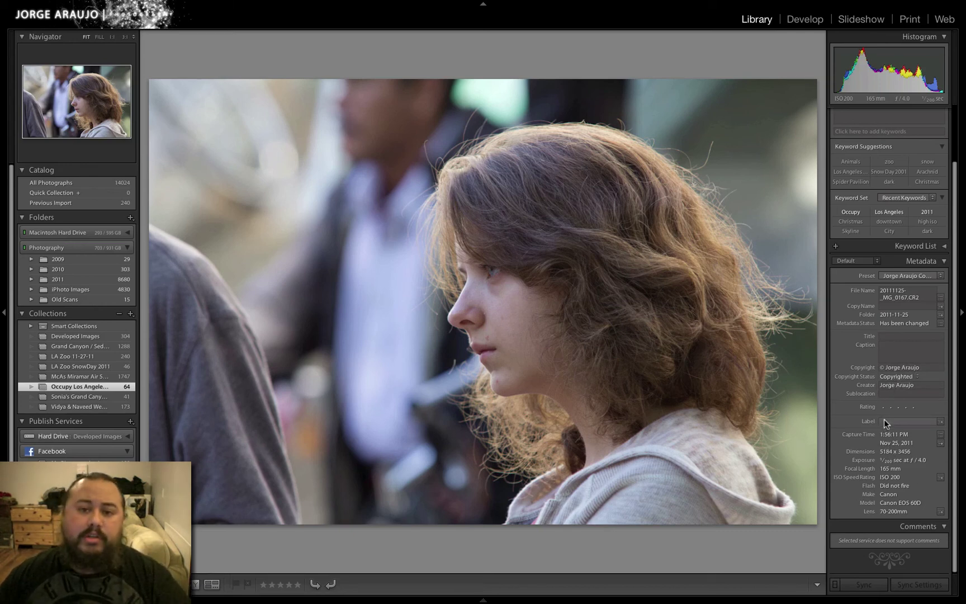
drag(955, 237, 956, 164)
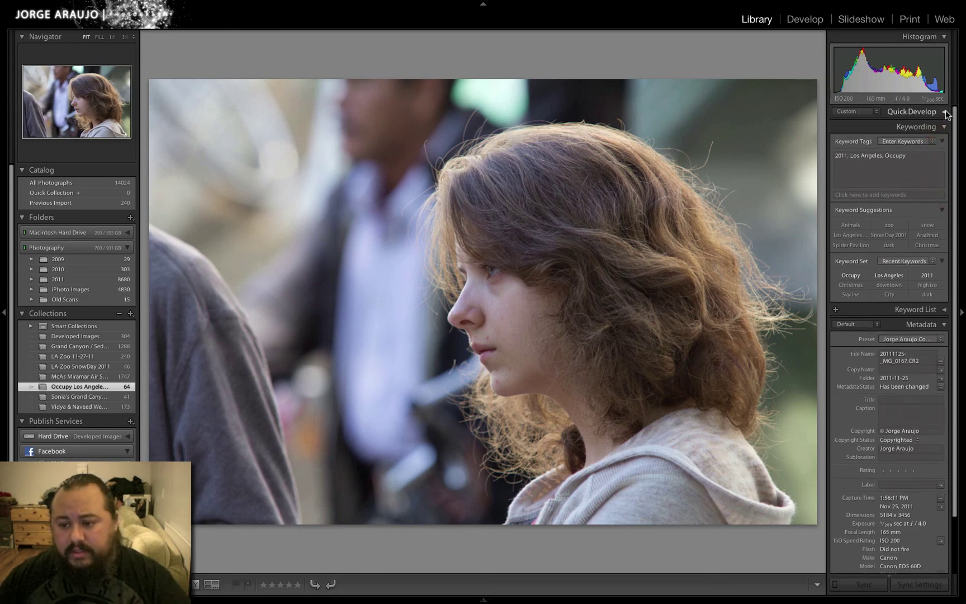
click(955, 111)
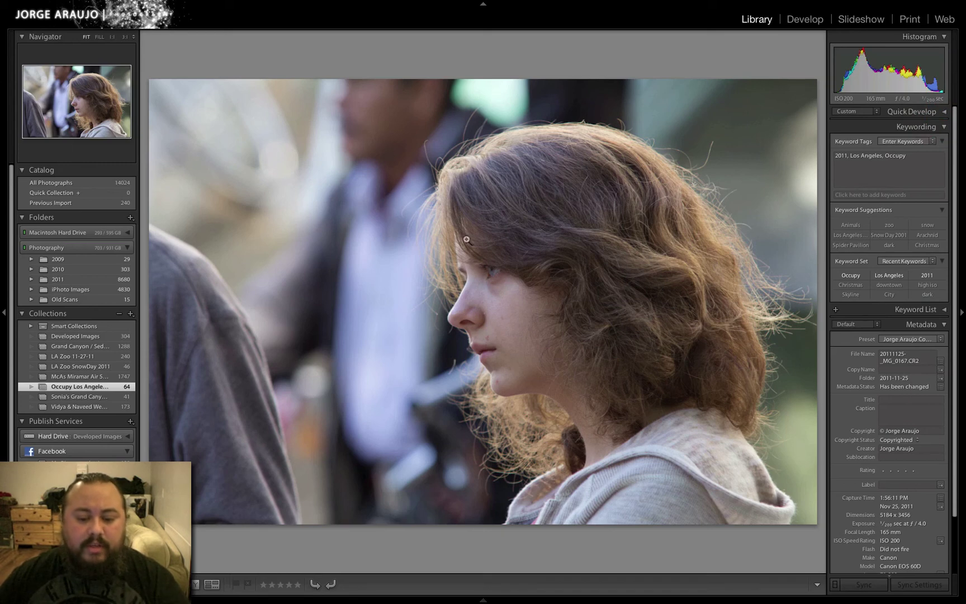
- Inspect the woman's face at 1:1 zoom, return to the fitted view and open the photo in the Develop module
click(491, 328)
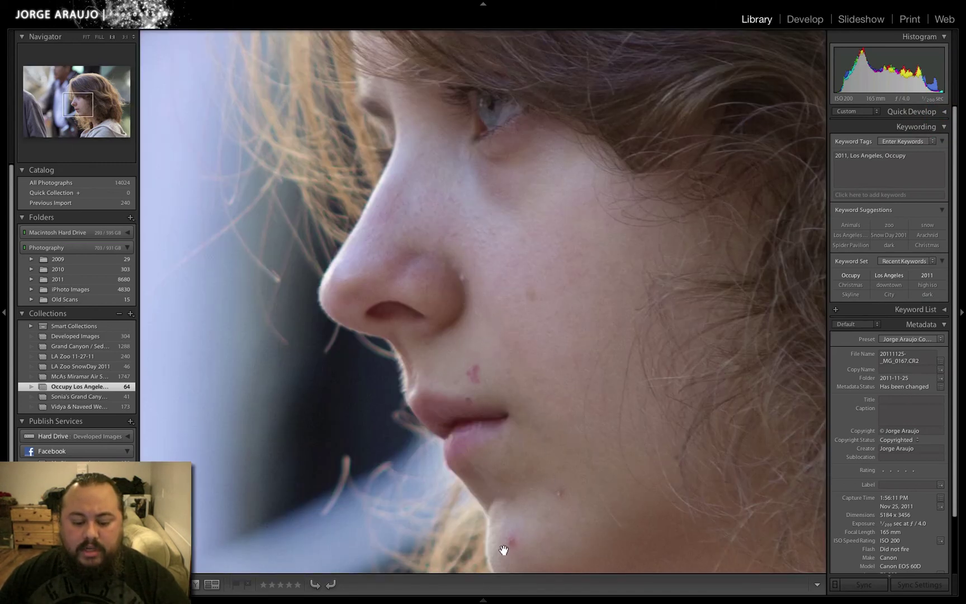
click(525, 311)
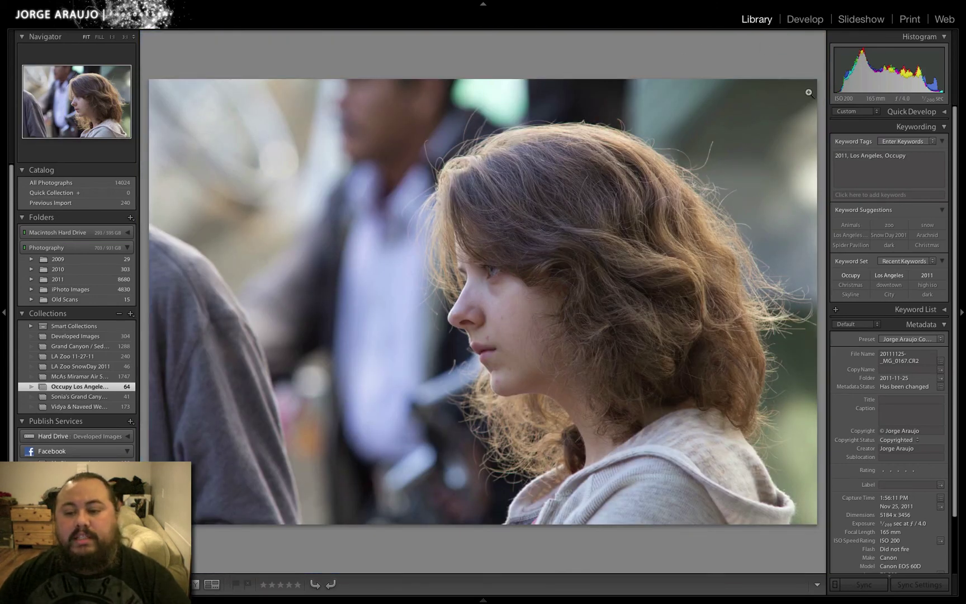
click(818, 19)
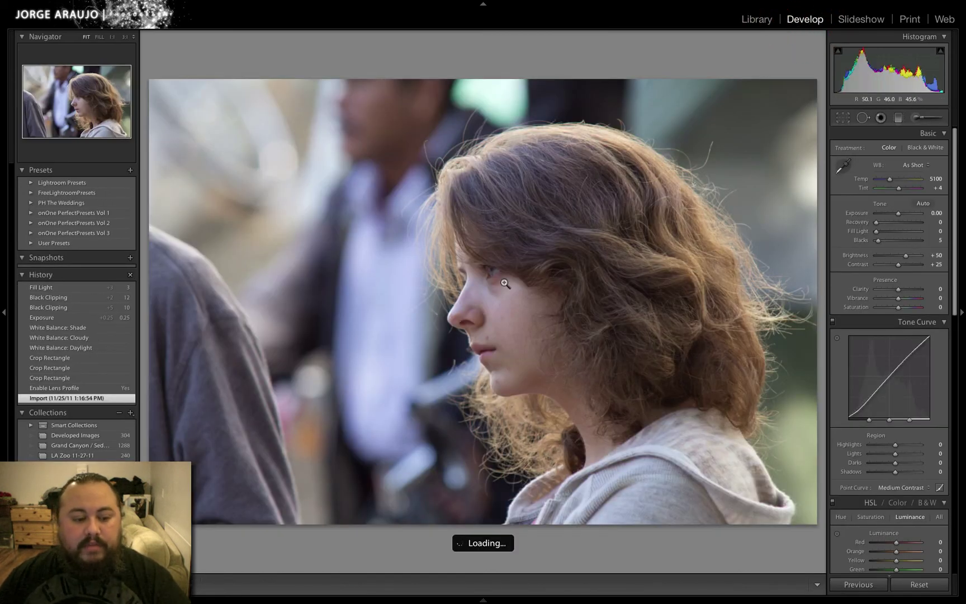
- Try the B&W Creative - Antique Gray and B&W Filter - Infrared presets from Lightroom Presets on the portrait and undo both
click(31, 182)
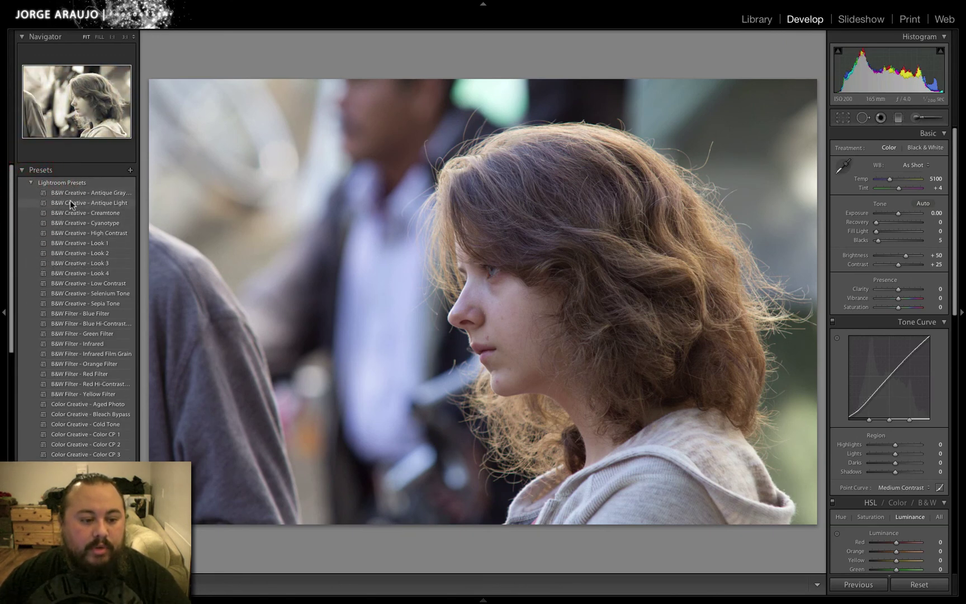
click(76, 192)
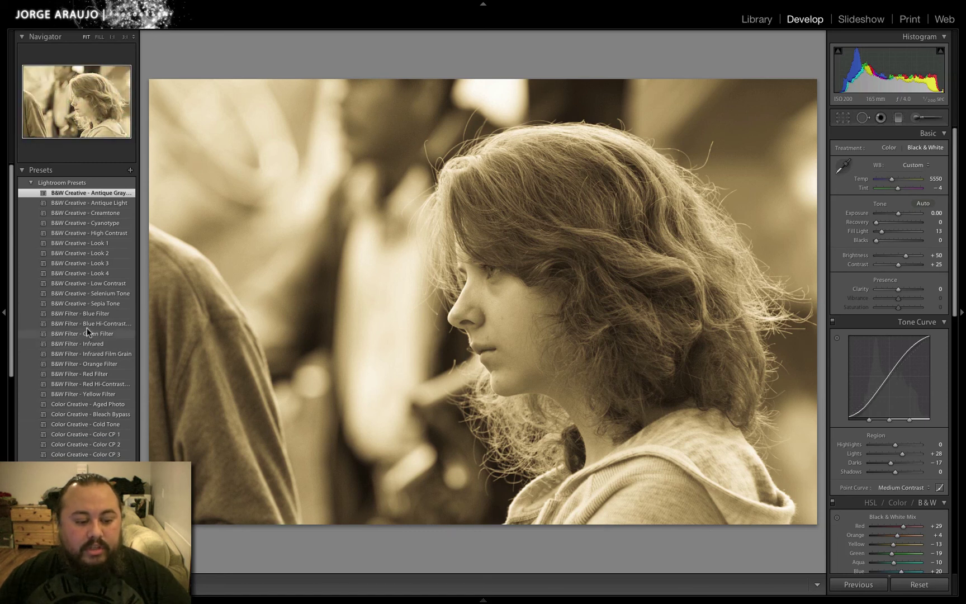
click(89, 342)
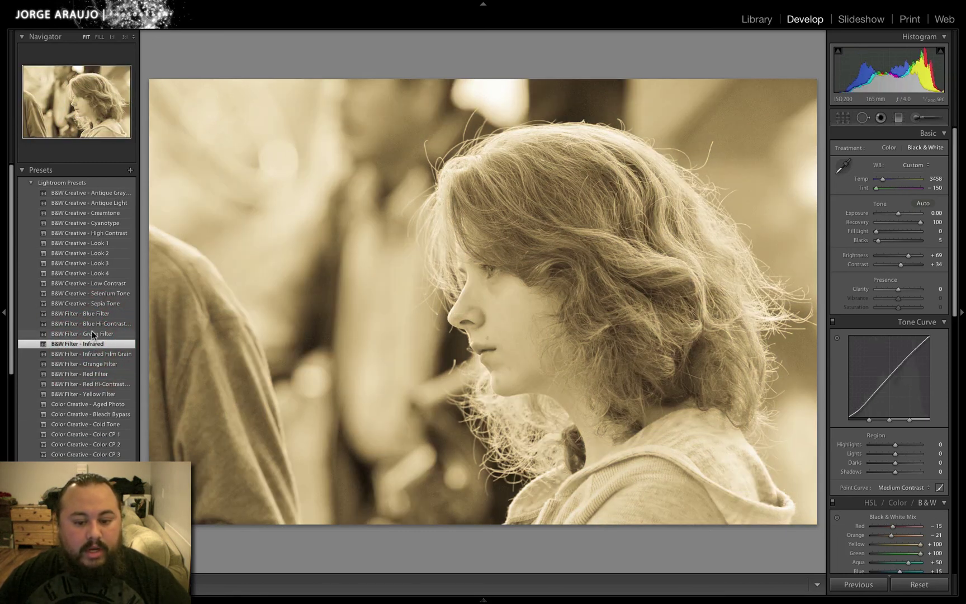
key(ctrl+z)
key(ctrl+z)
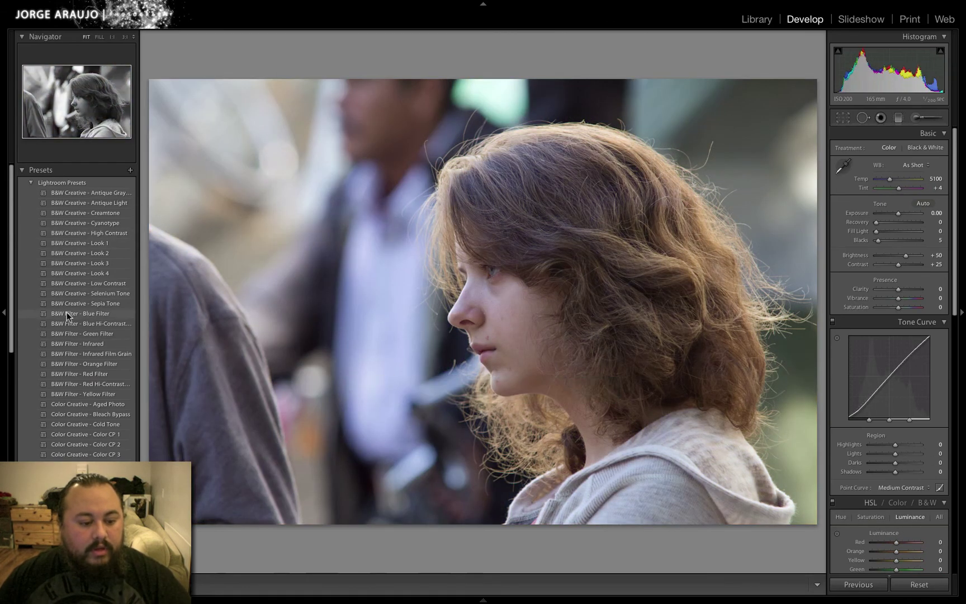
- Try the B&W Creative - Look 4 and Look 3 presets on the portrait, undoing each one
click(82, 273)
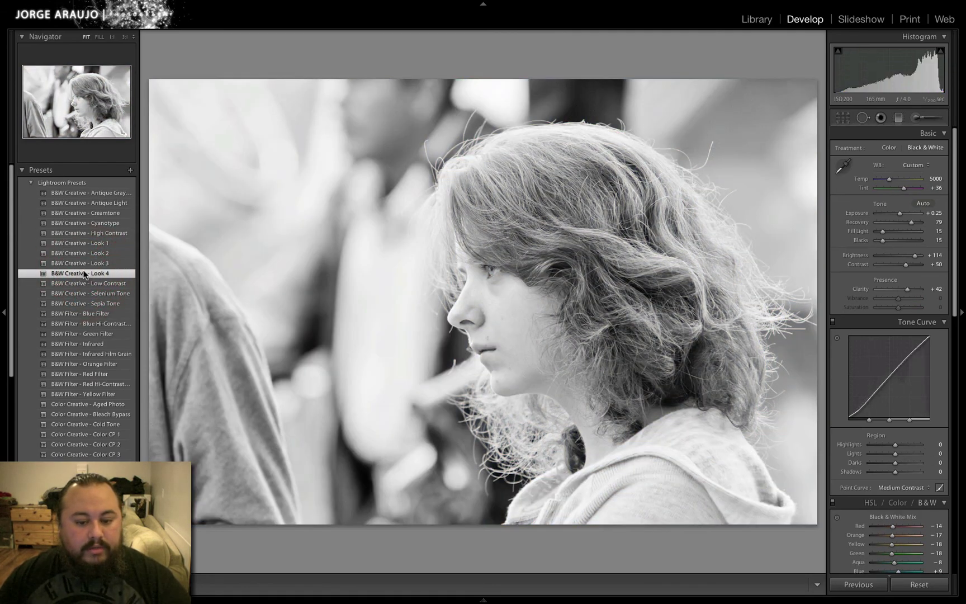
key(ctrl+z)
click(82, 264)
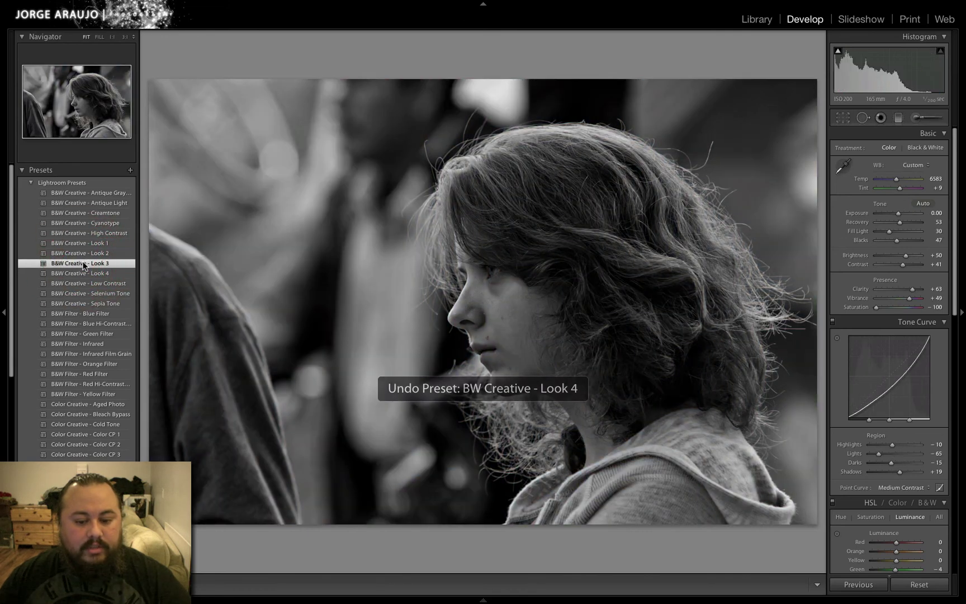
key(ctrl+z)
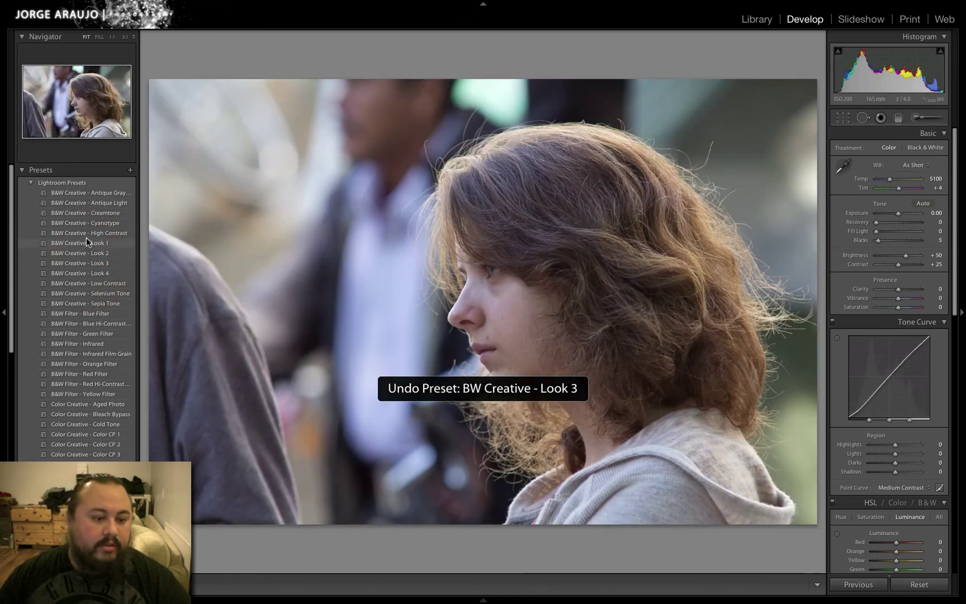
- Try the Color Creative - Bleach Bypass preset on the portrait, undo it and collapse the Lightroom Presets group
click(87, 414)
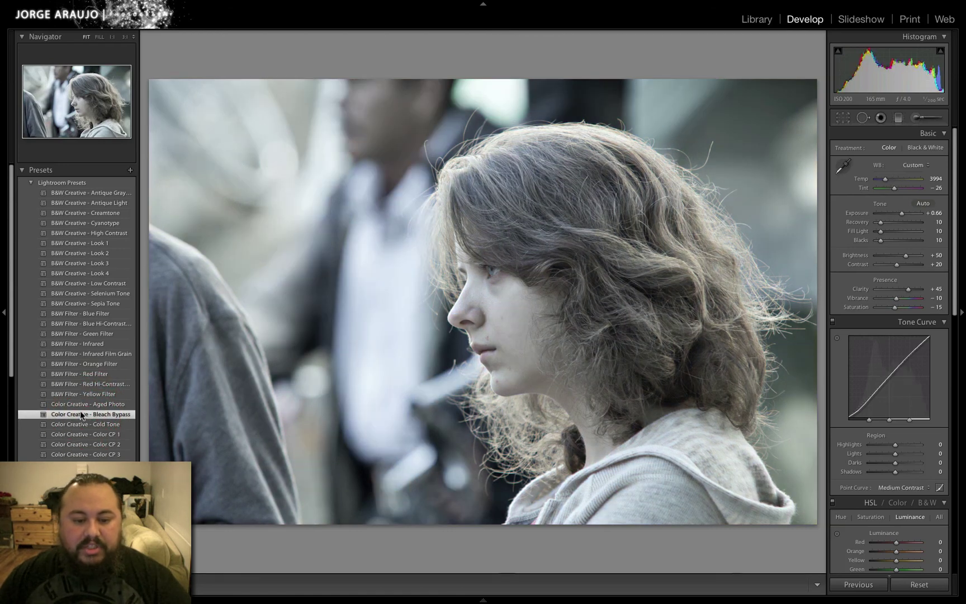
key(ctrl+z)
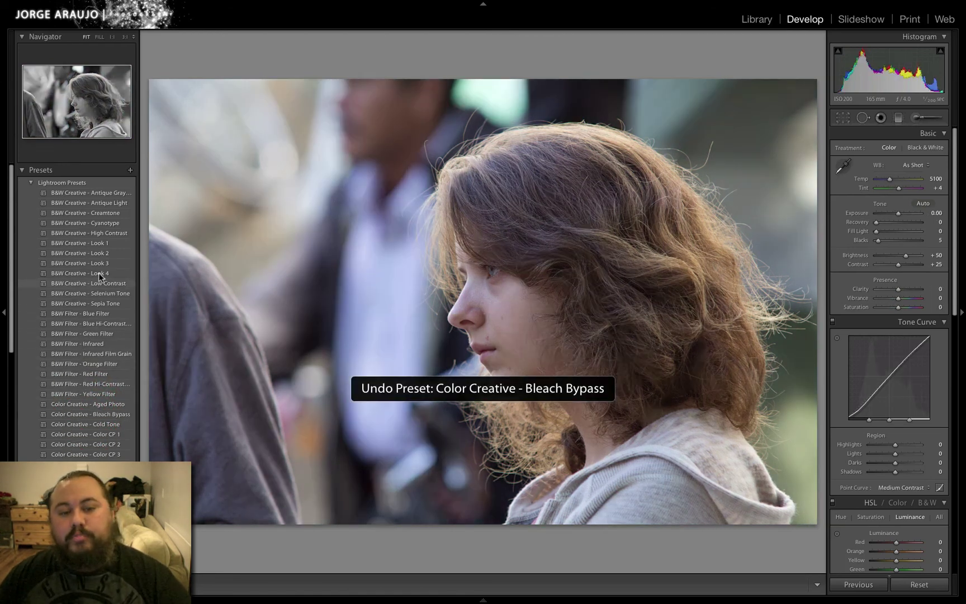
click(31, 183)
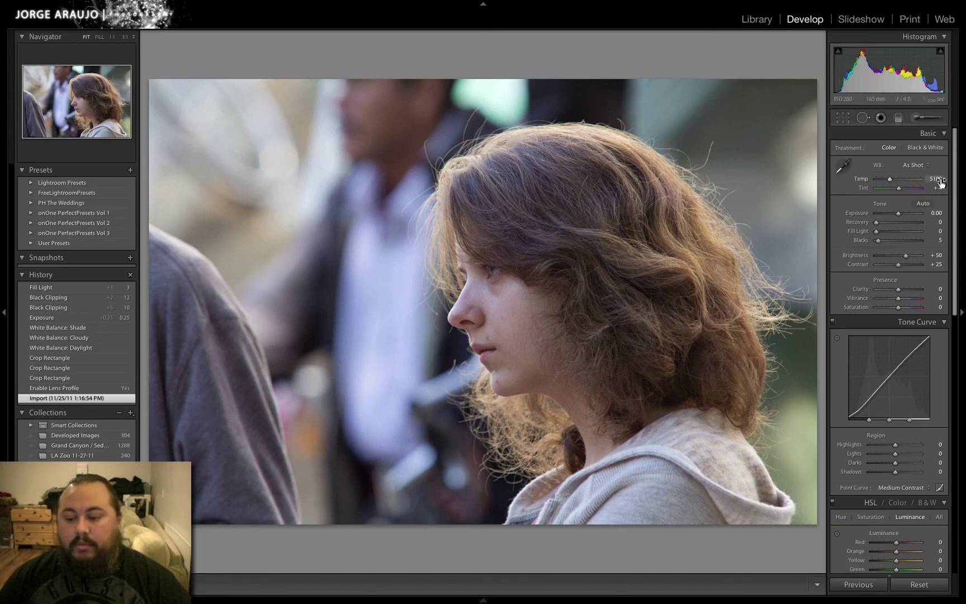
- Enable profile-based lens corrections for the portrait with the SIGMA APO 70-200mm F2.8 II EX DG MACRO HSM lens model
drag(956, 180, 931, 397)
scroll(930, 428, down, 2)
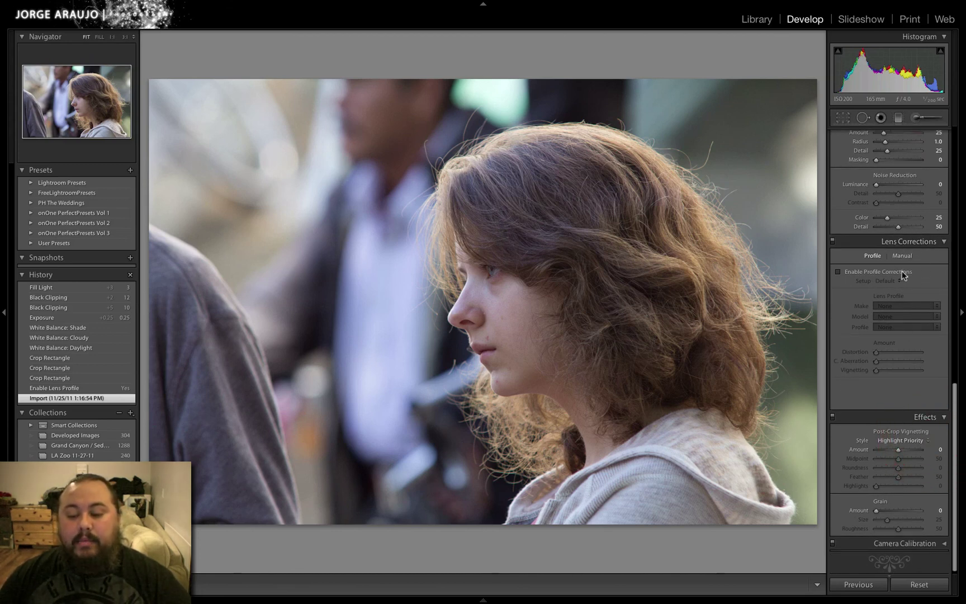
click(846, 272)
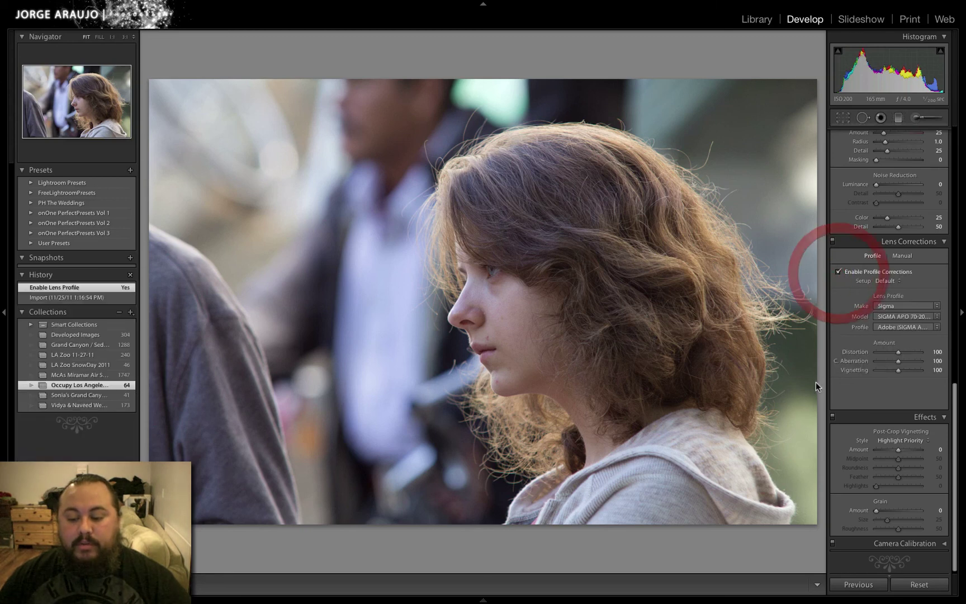
click(936, 316)
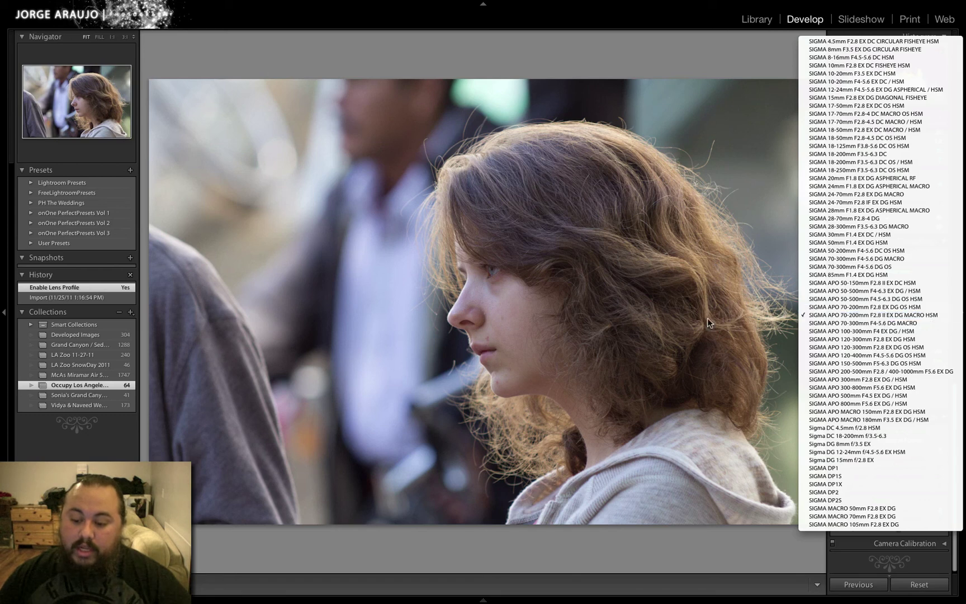
click(822, 315)
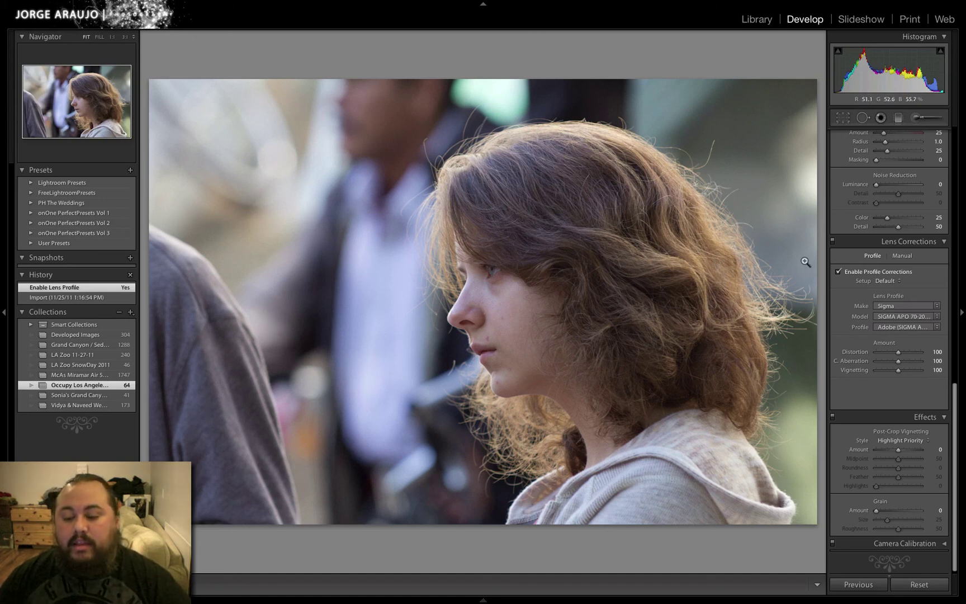
- Compare the portrait with and without lens profile corrections several times, leaving the corrections enabled
click(838, 272)
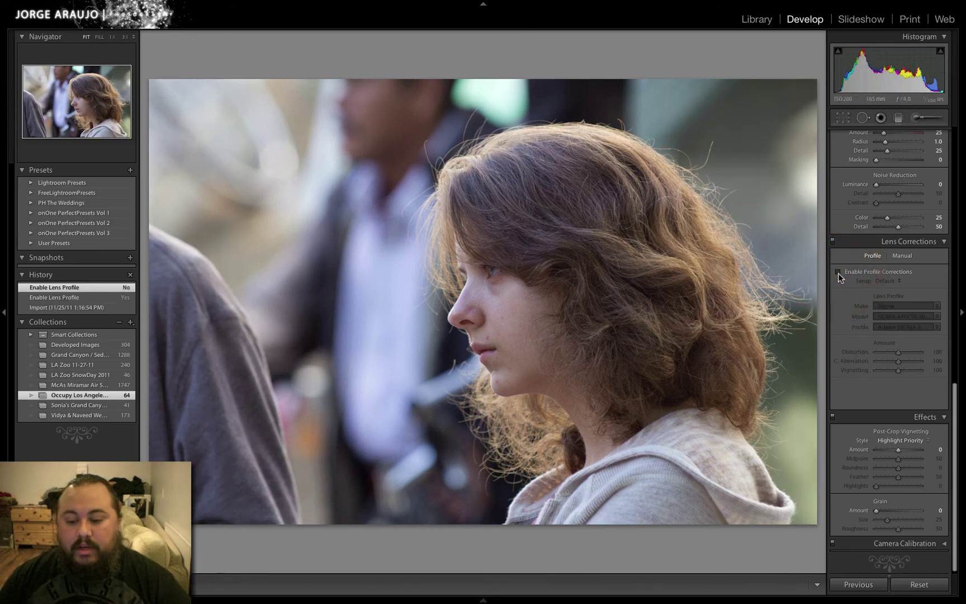
click(838, 272)
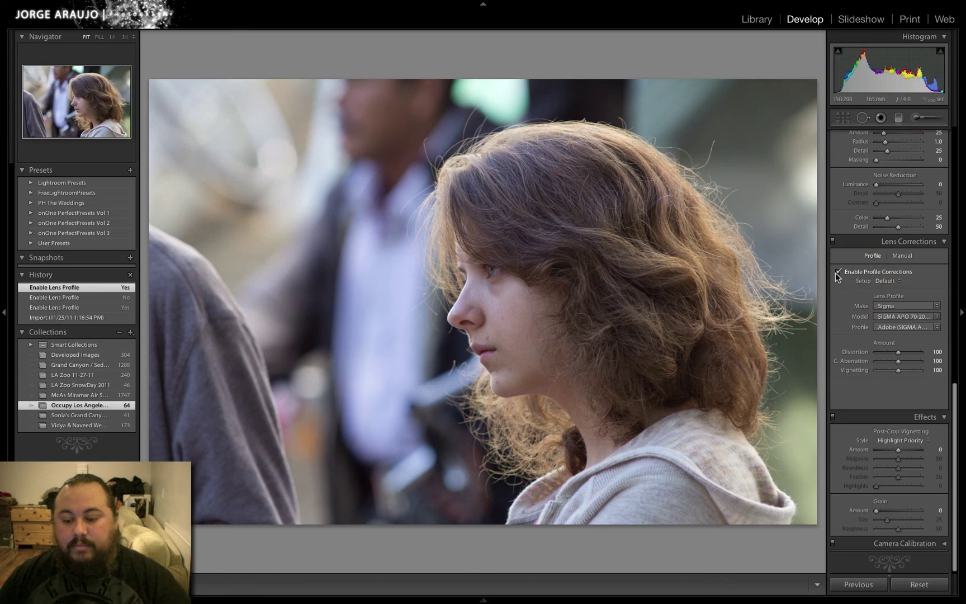
click(837, 271)
click(838, 272)
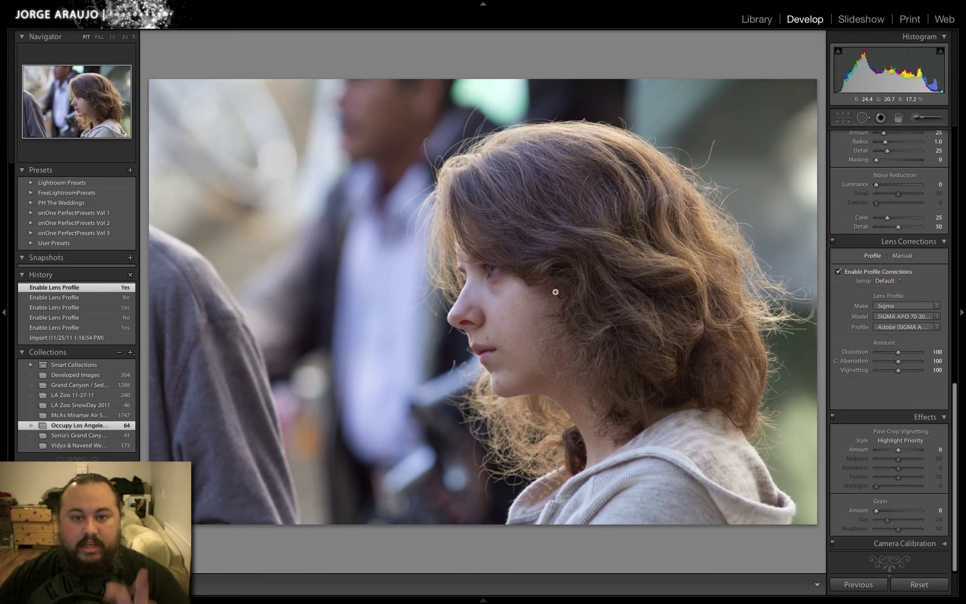
click(839, 271)
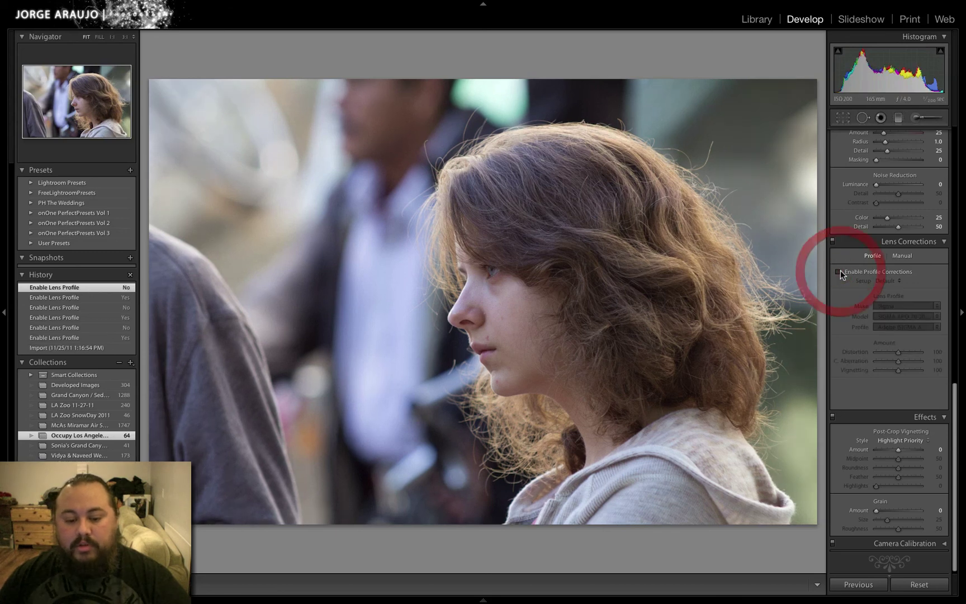
click(839, 272)
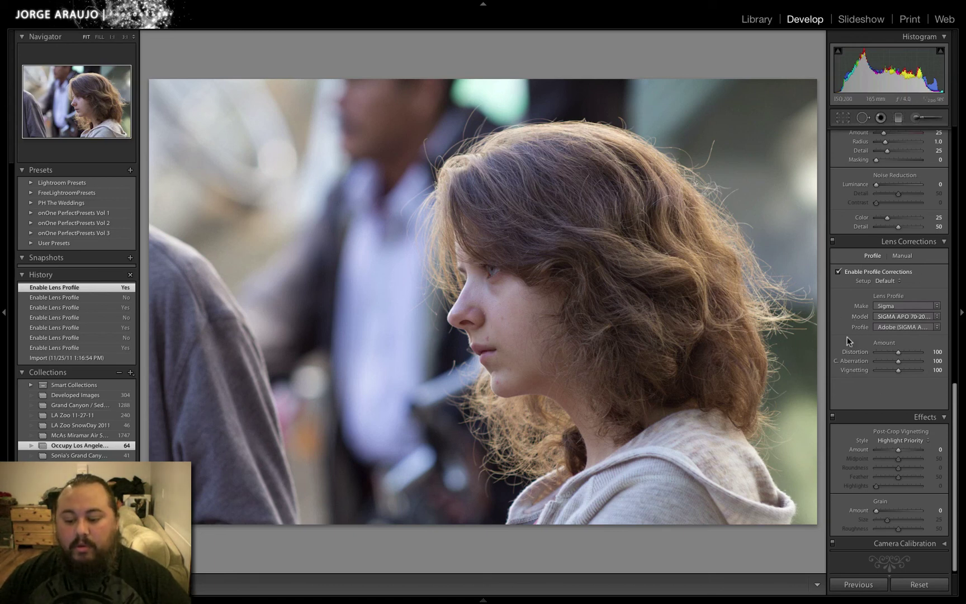
- Crop the portrait tighter around the girl at the original aspect ratio, trimming the left, upper and lower edges, and check the crop frame
drag(954, 409, 955, 84)
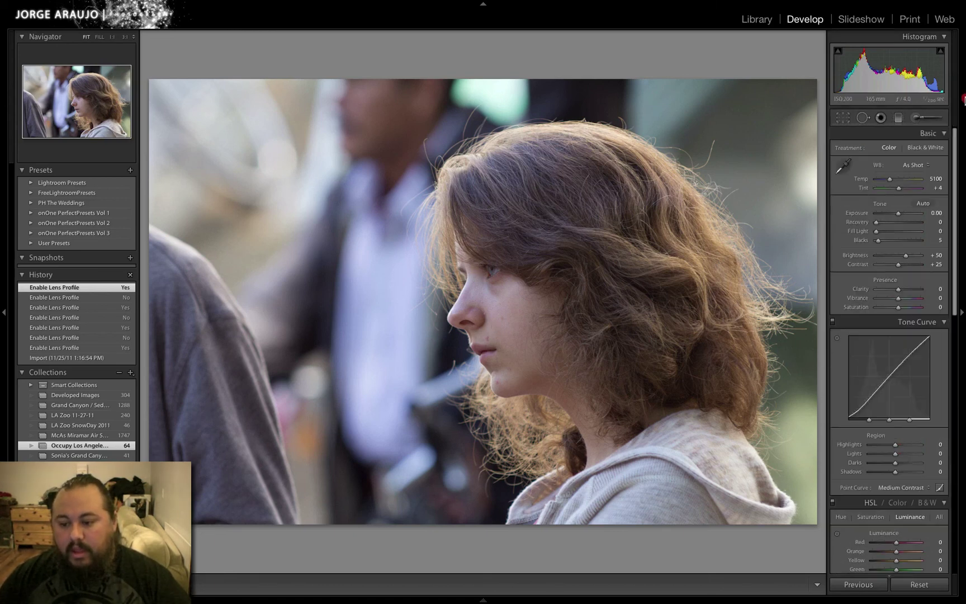
click(842, 118)
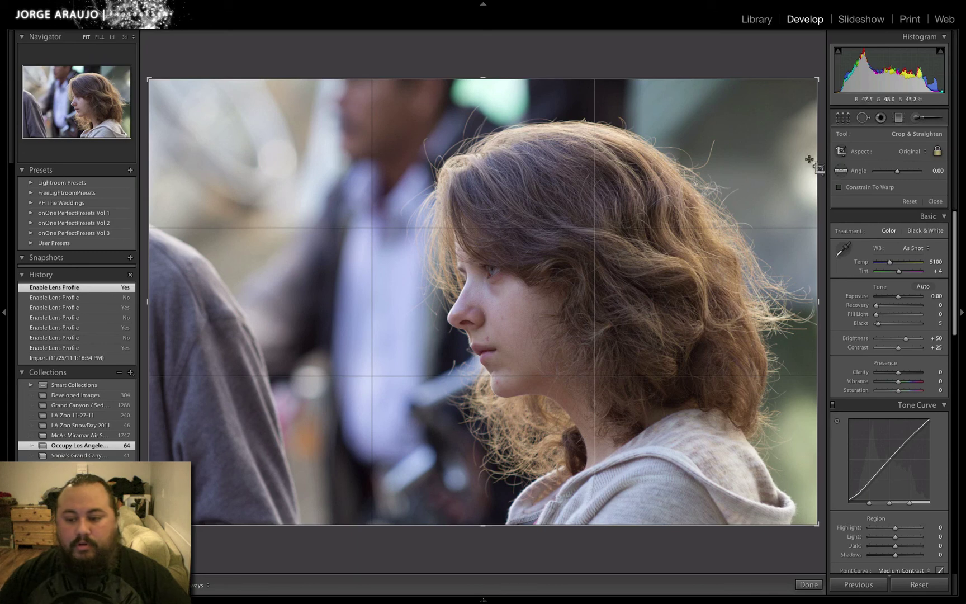
drag(149, 80, 168, 91)
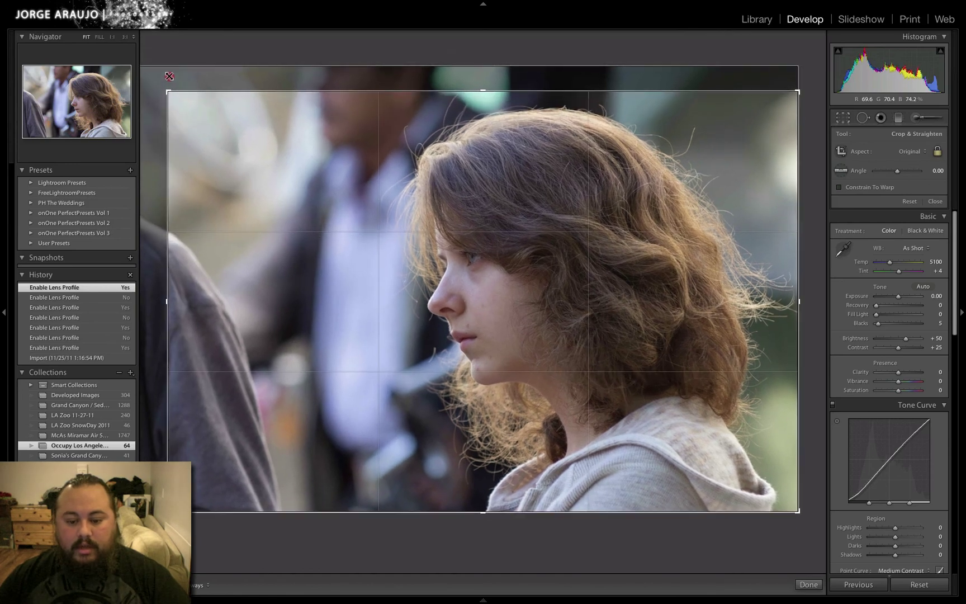
drag(168, 511, 197, 497)
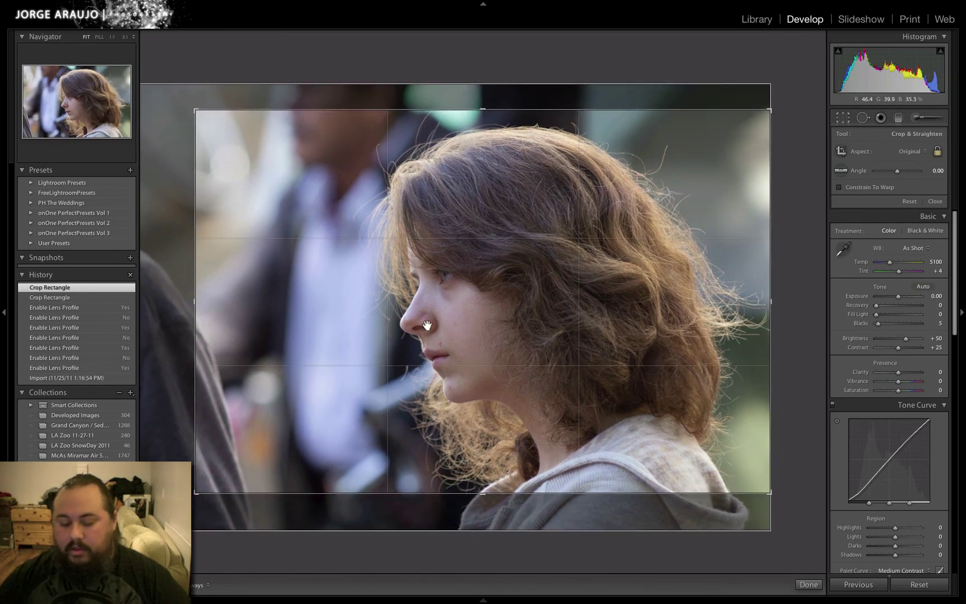
key(Return)
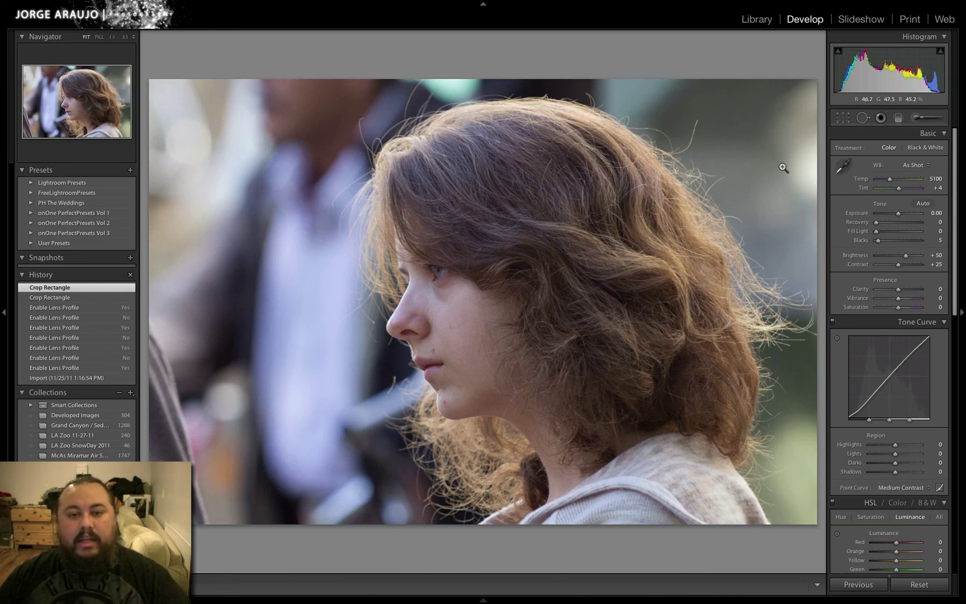
click(842, 118)
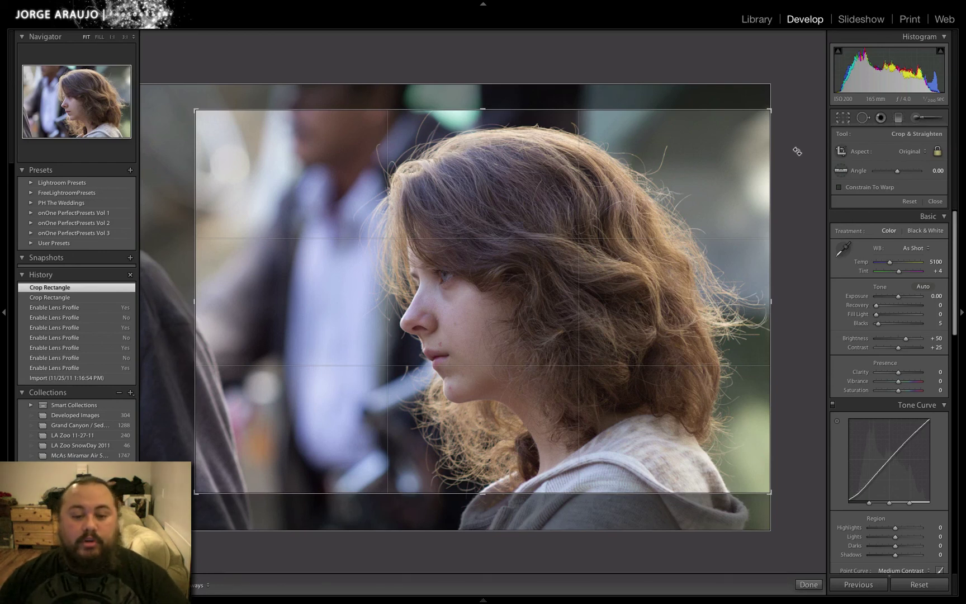
key(r)
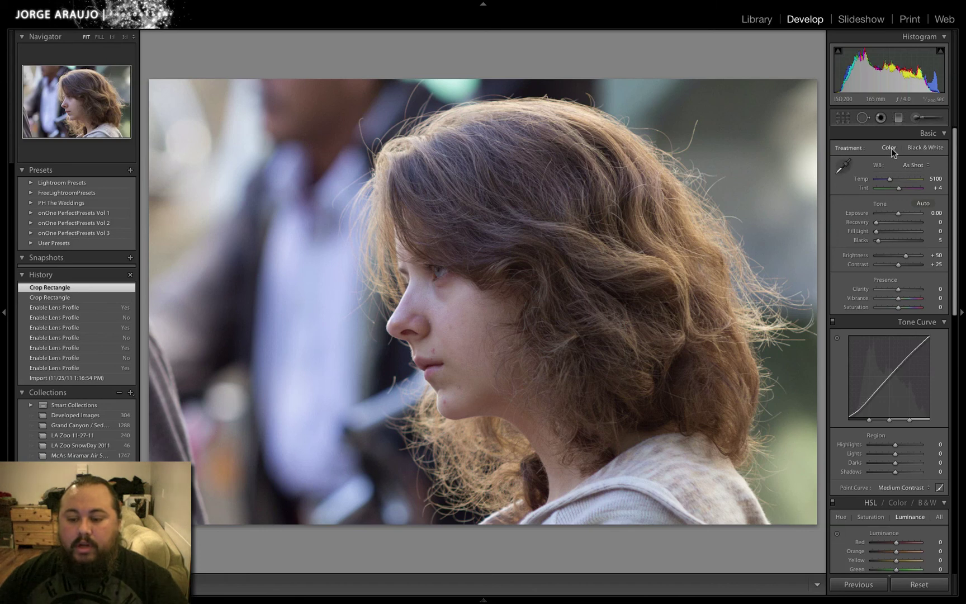
- Try the Black & White treatment on the portrait and return it to Color
click(923, 148)
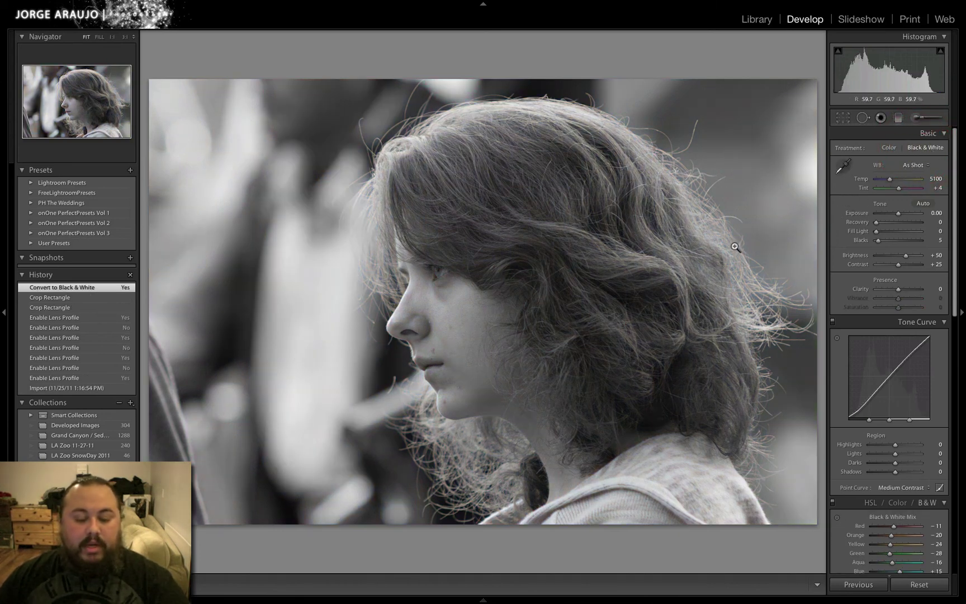
click(887, 148)
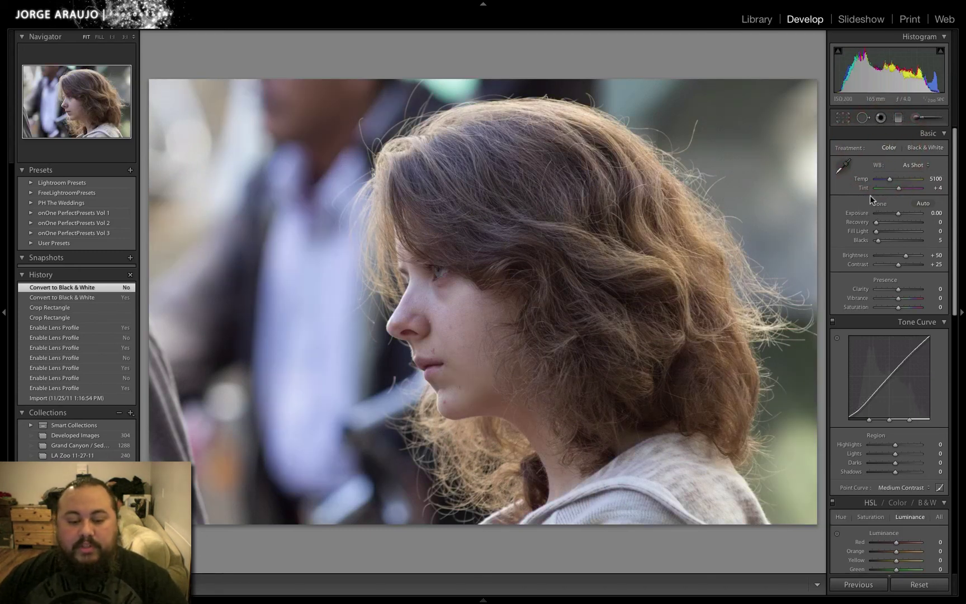
- Try the Auto, Daylight and Cloudy white balance presets on the portrait in turn
click(910, 164)
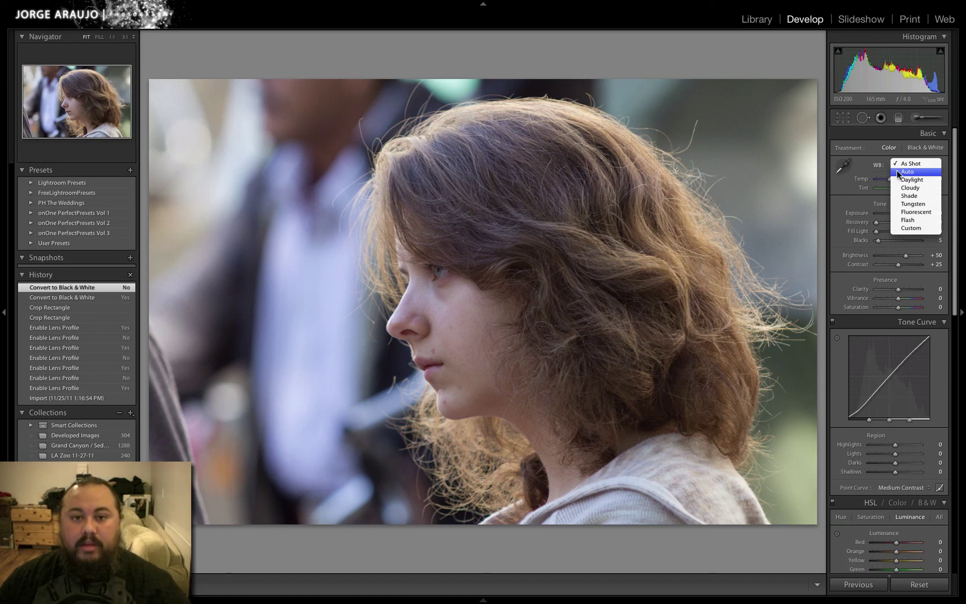
click(905, 174)
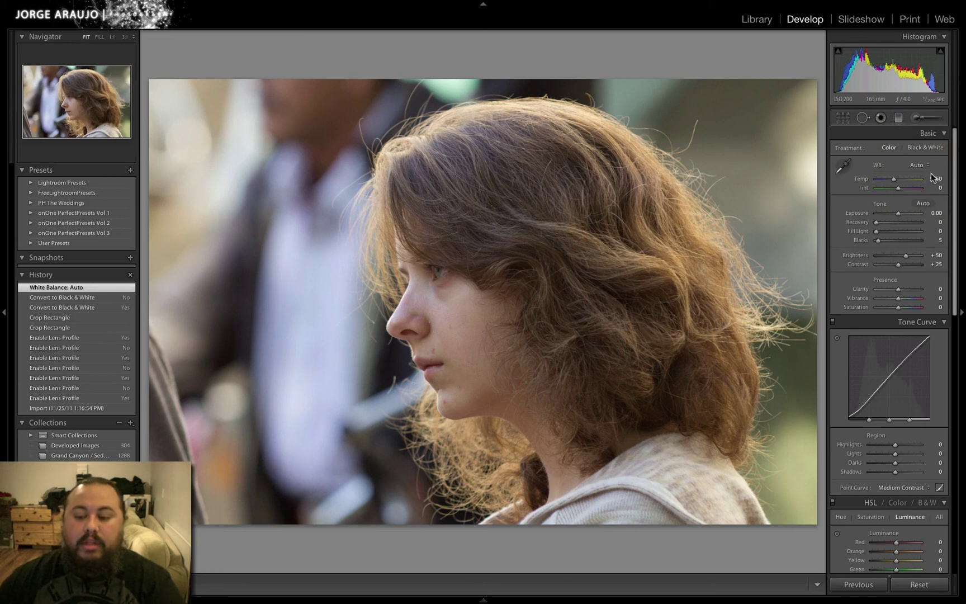
click(913, 169)
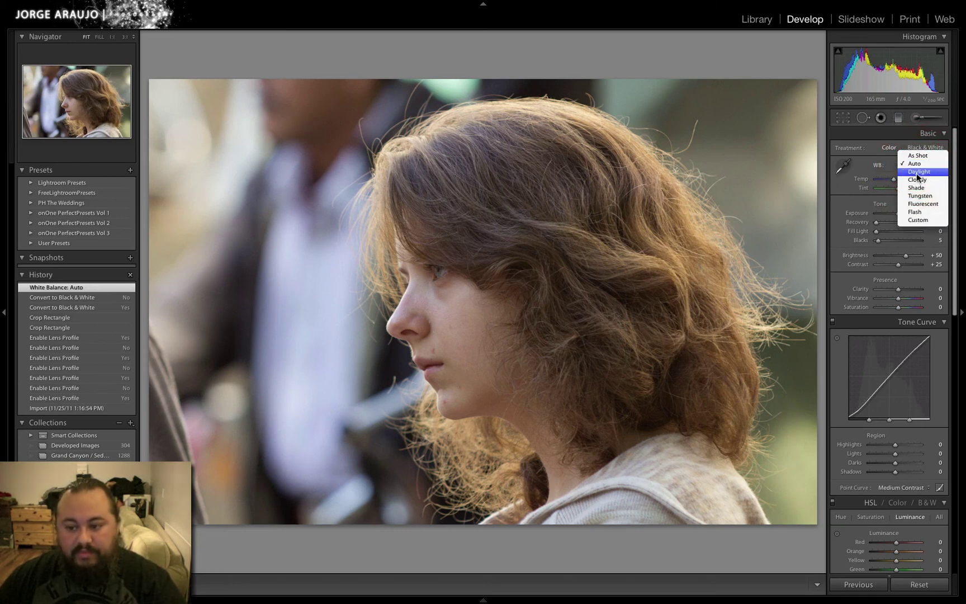
click(917, 177)
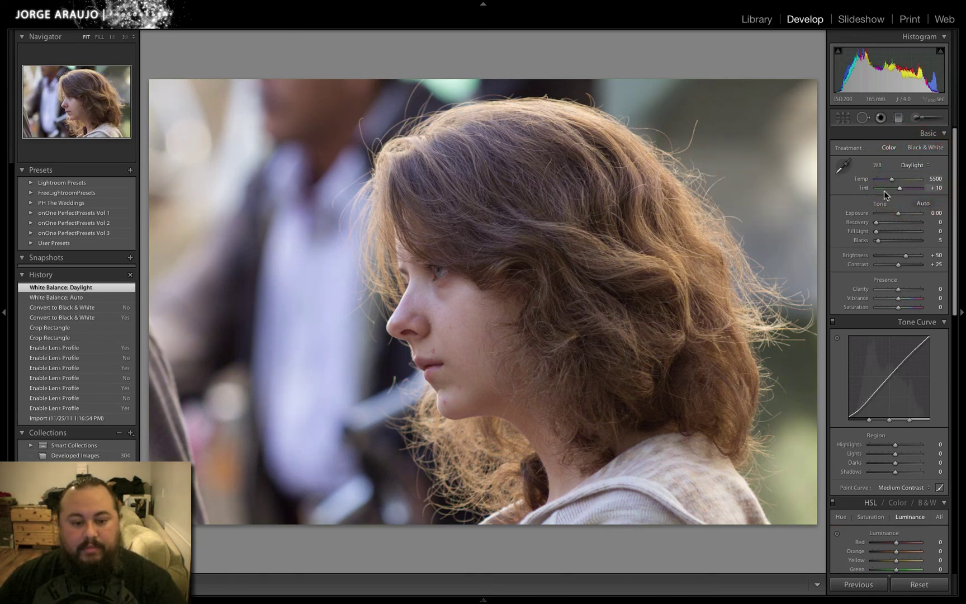
click(917, 165)
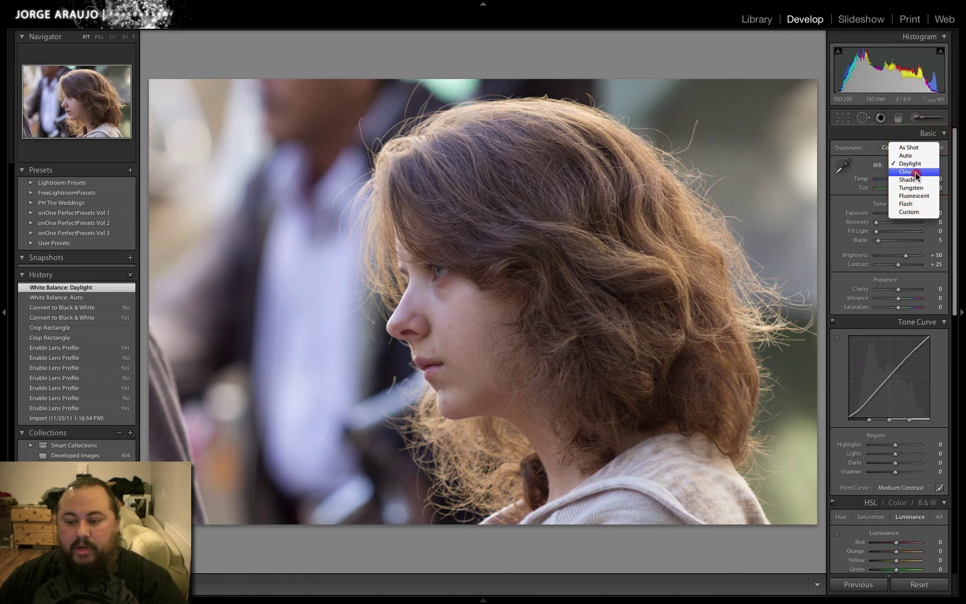
click(917, 175)
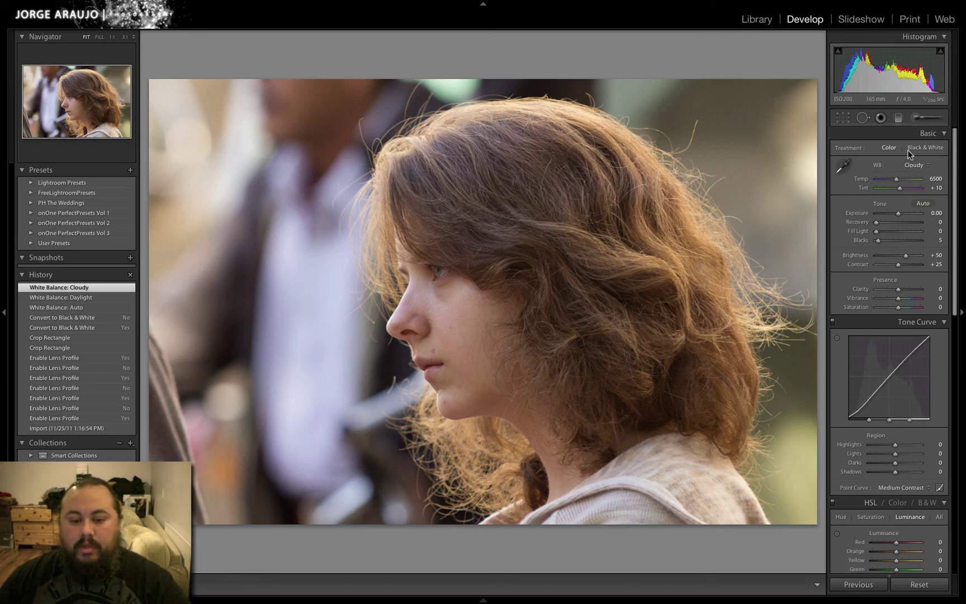
- Set the portrait's white balance to Shade and compare it with the Before view
click(914, 166)
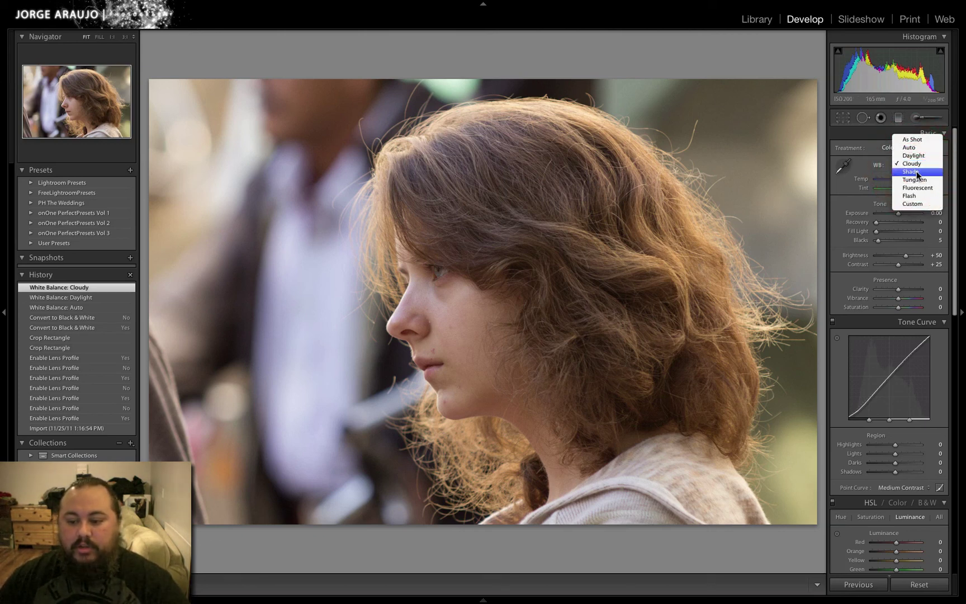
click(916, 172)
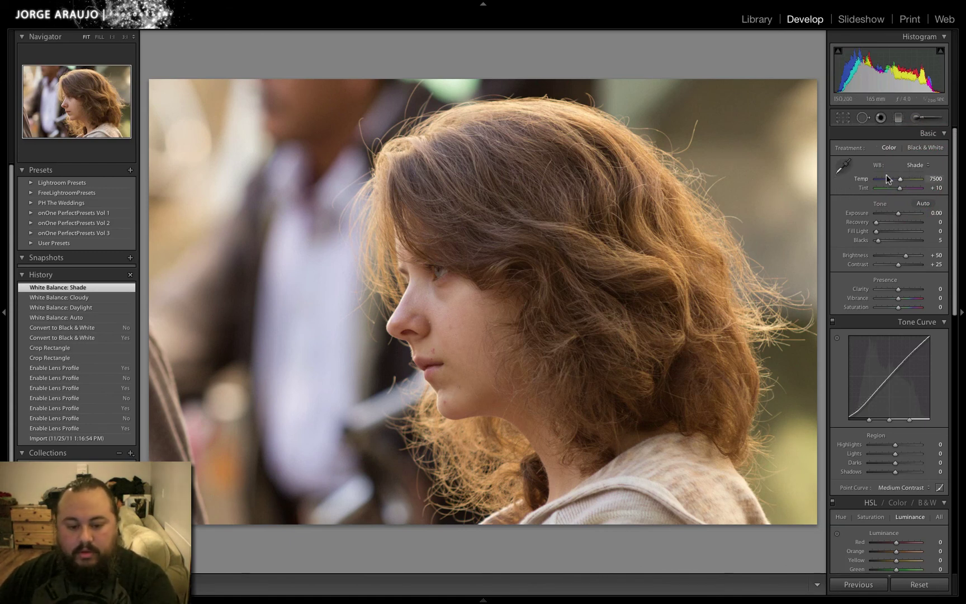
key(backslash)
key(backslash)
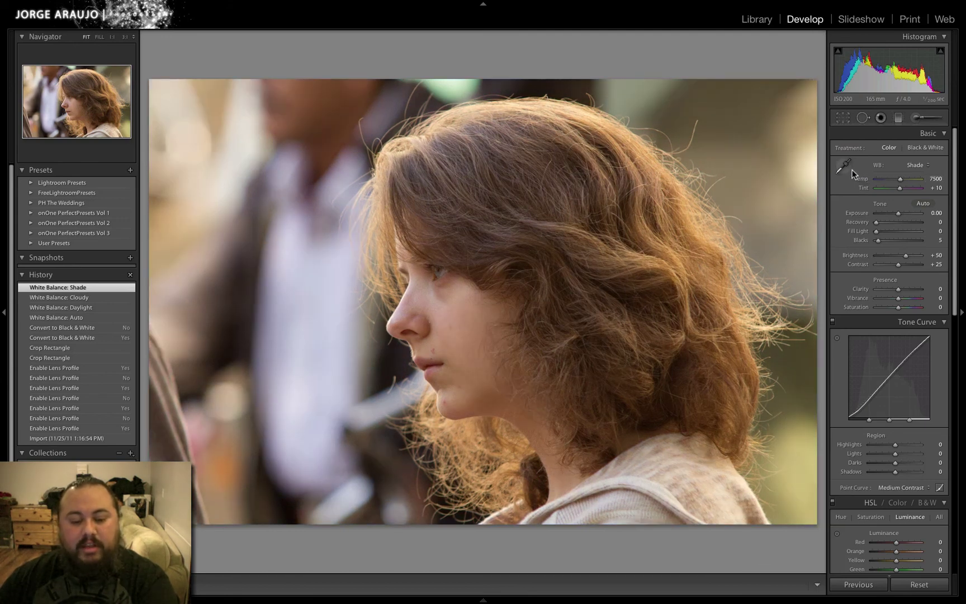
key(backslash)
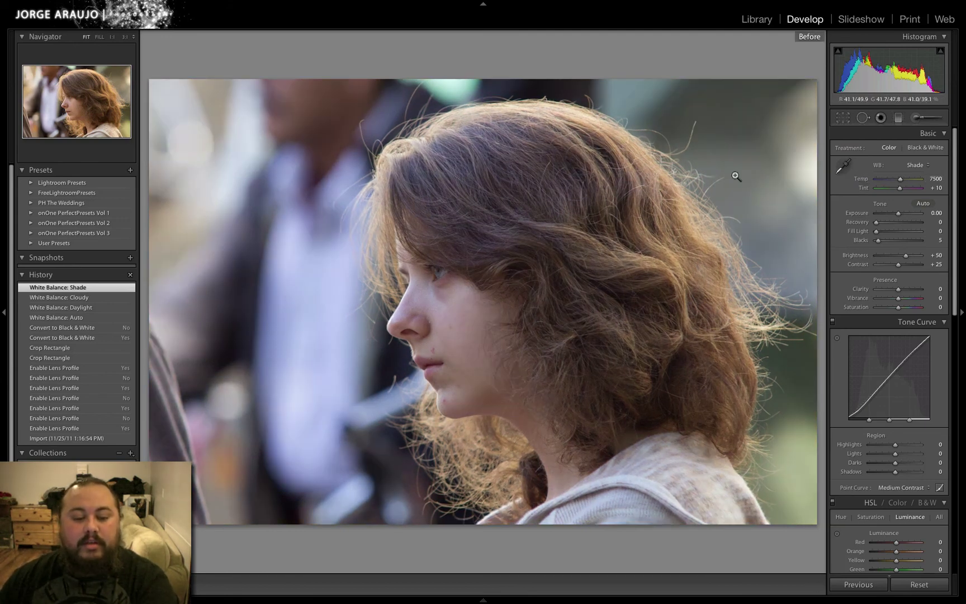
key(backslash)
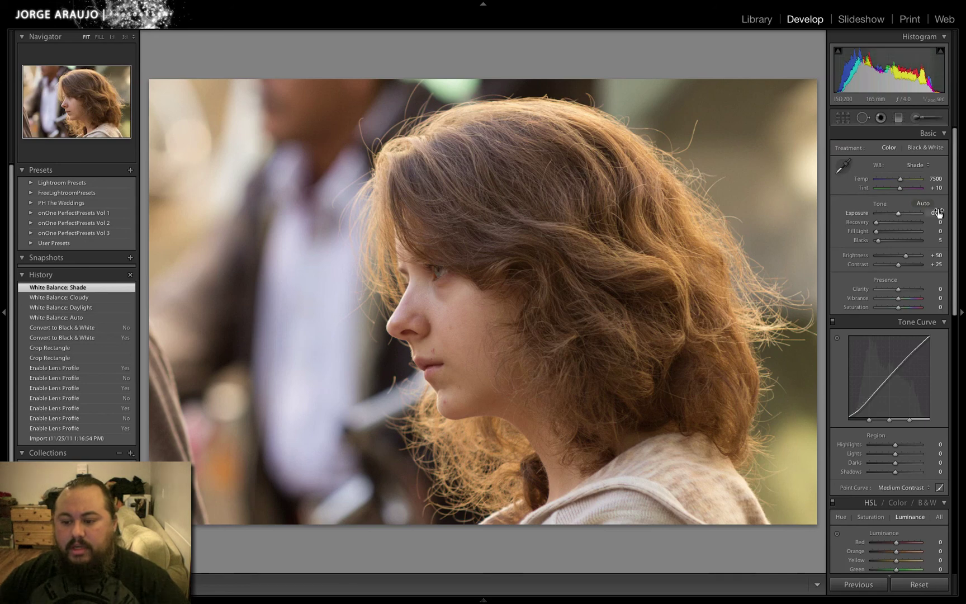
- Try Exposure values of -0.40 and +0.05 on the portrait
drag(927, 214, 897, 216)
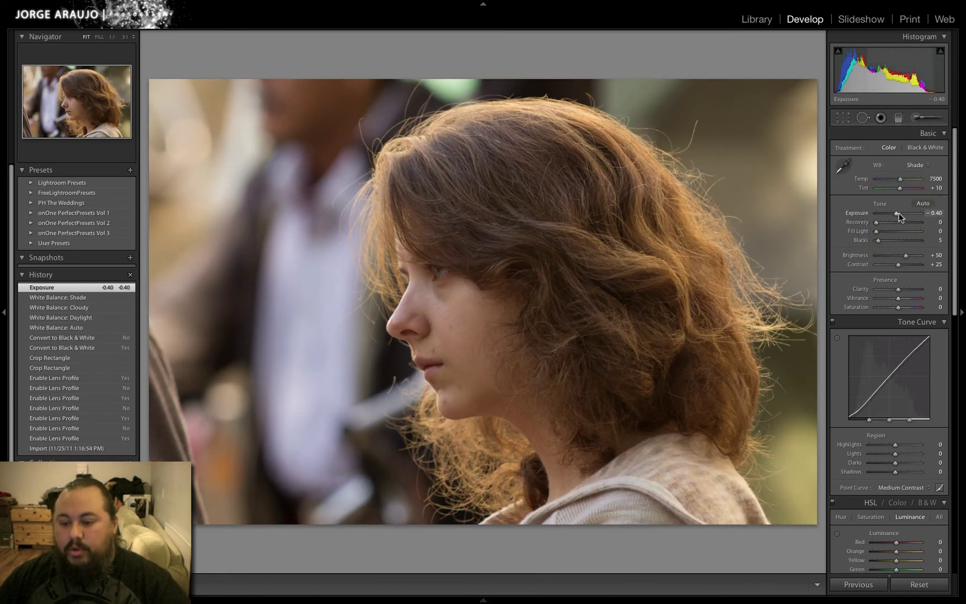
mouse_move(896, 214)
mouse_down()
mouse_move(906, 217)
mouse_move(867, 217)
mouse_move(943, 214)
mouse_move(901, 218)
mouse_up()
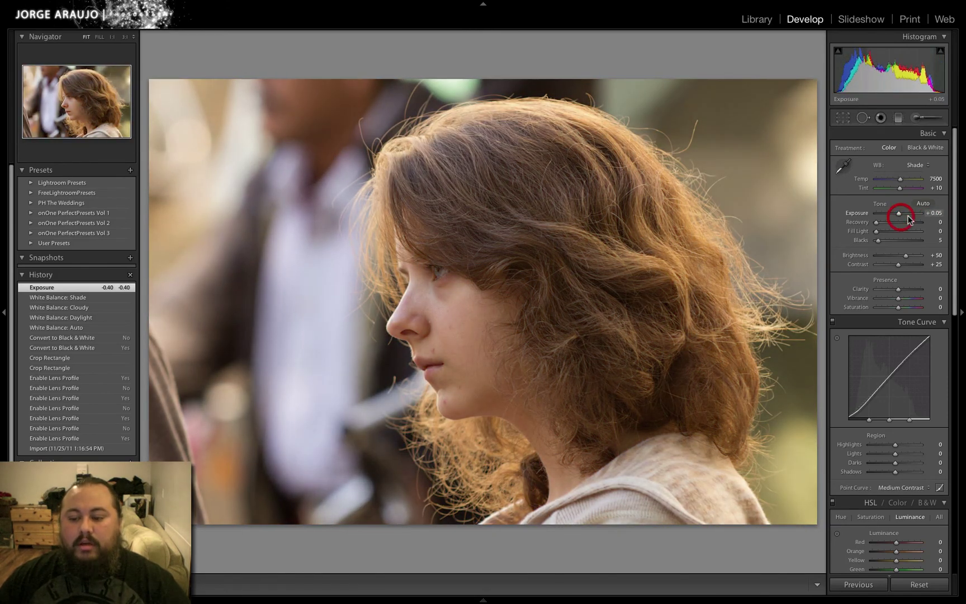
key(0)
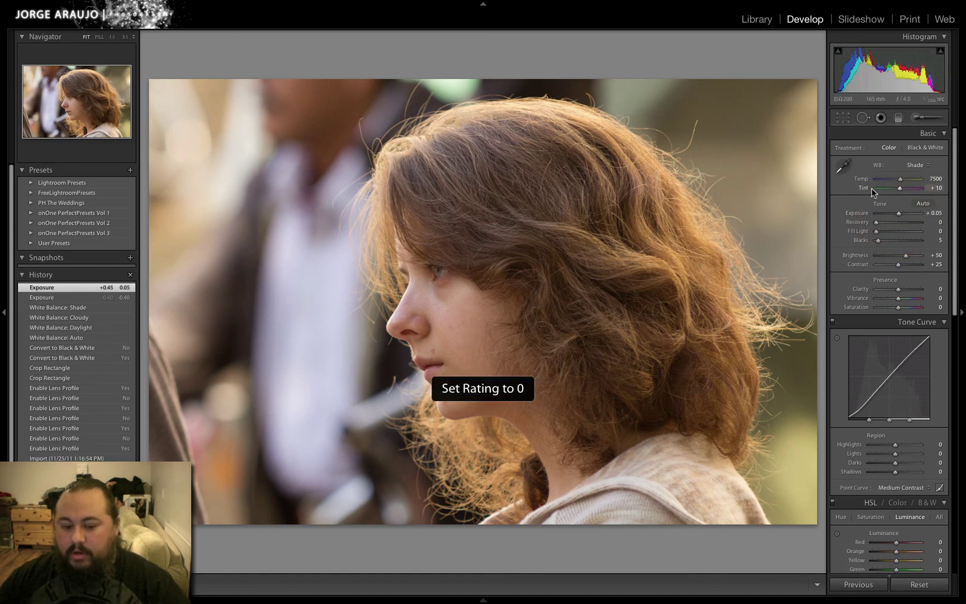
- Try raising the Exposure in small increments to +0.30 and lowering it to -0.50, and return it to 0.00
click(934, 213)
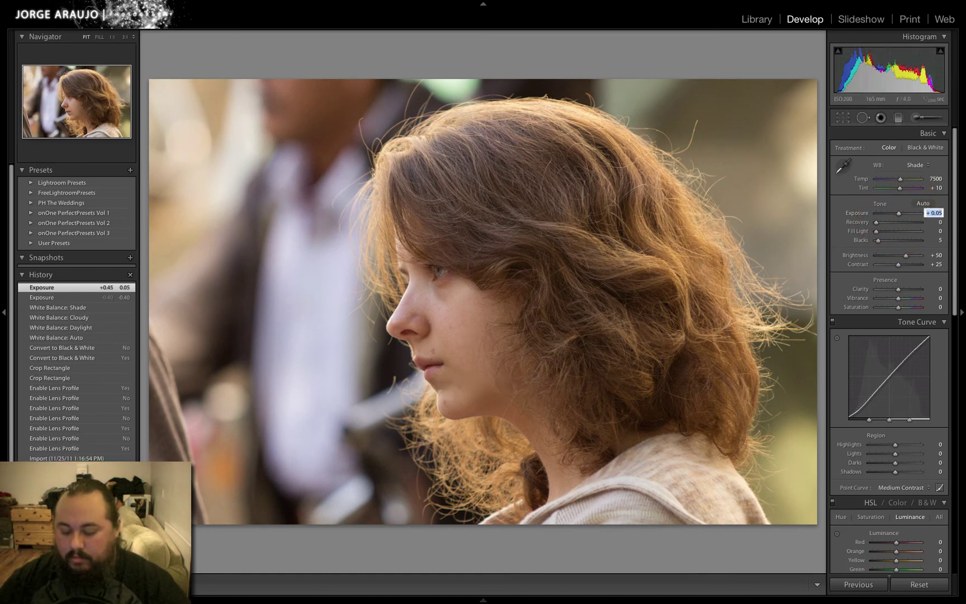
key(Up)
key(Up)
key(Up)
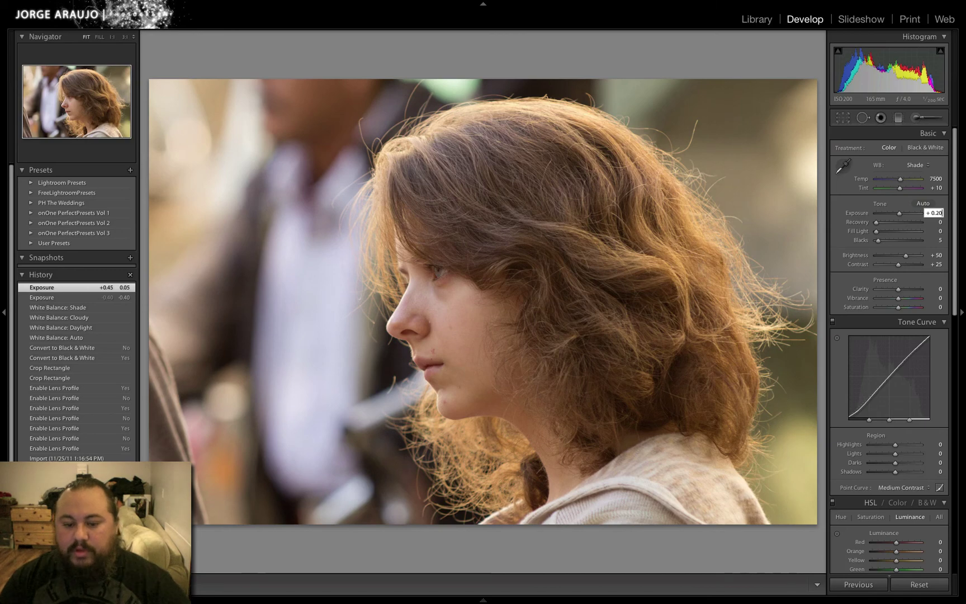
key(Up)
key(Up)
key(Up)
key(Up)
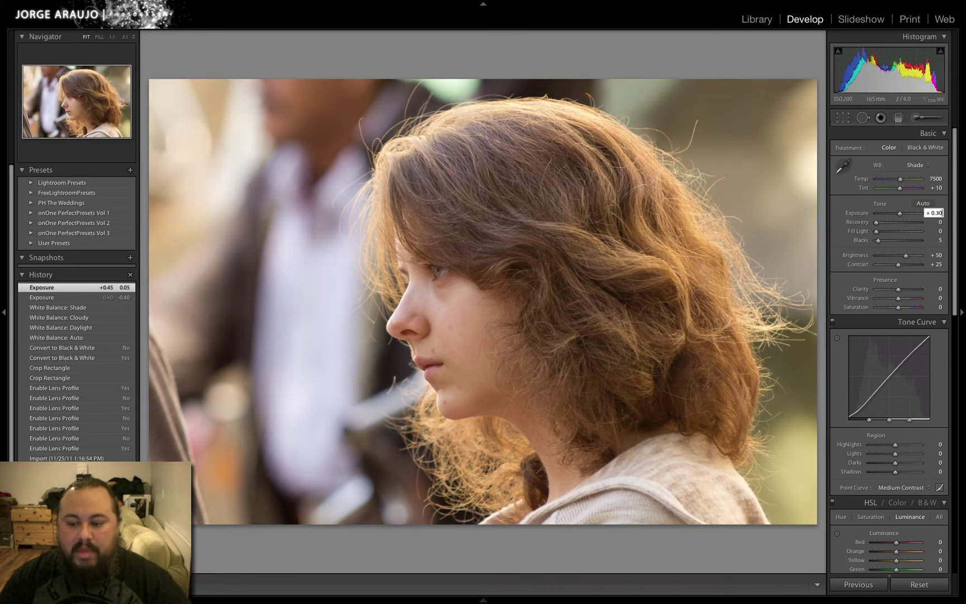
key(Down)
key(Down)
key(Down)
key(Down)
key(Down)
key(Down)
key(Down)
key(Down)
key(Down)
key(Down)
key(Down)
key(Down)
key(Down)
key(Down)
key(Down)
key(Down)
key(Down)
key(Down)
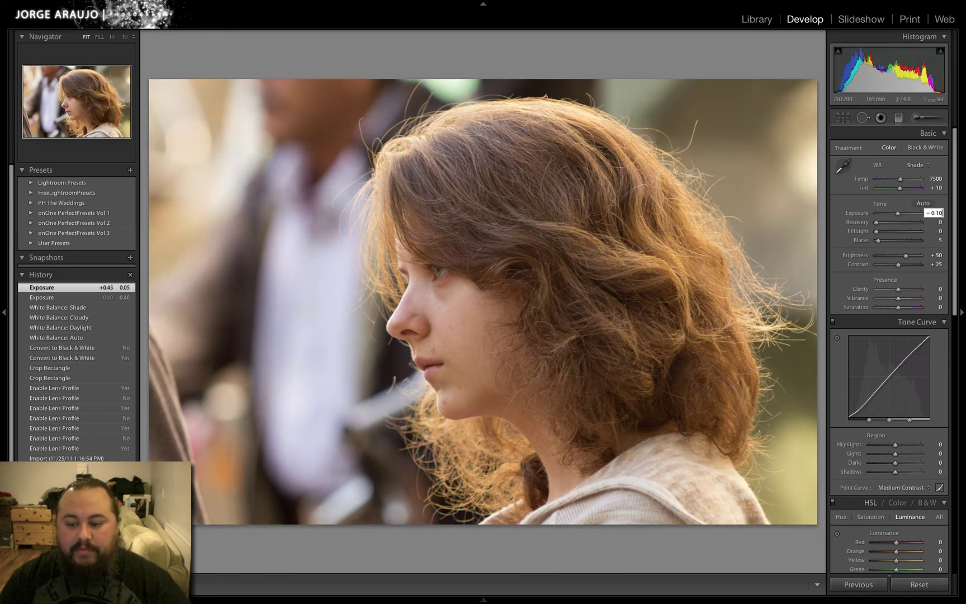
key(Down)
key(Down)
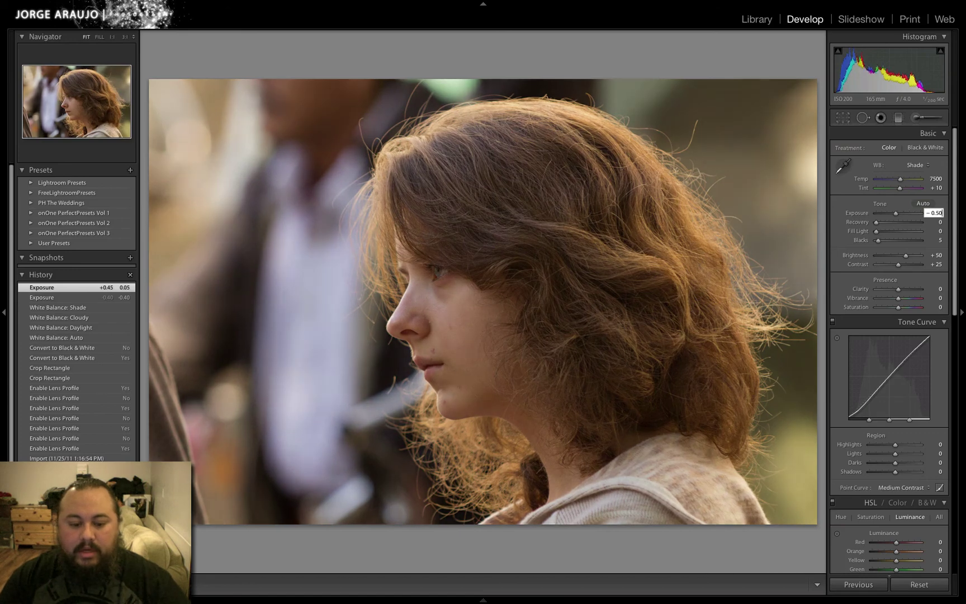
key(Up)
key(Up)
key(Up)
key(Up)
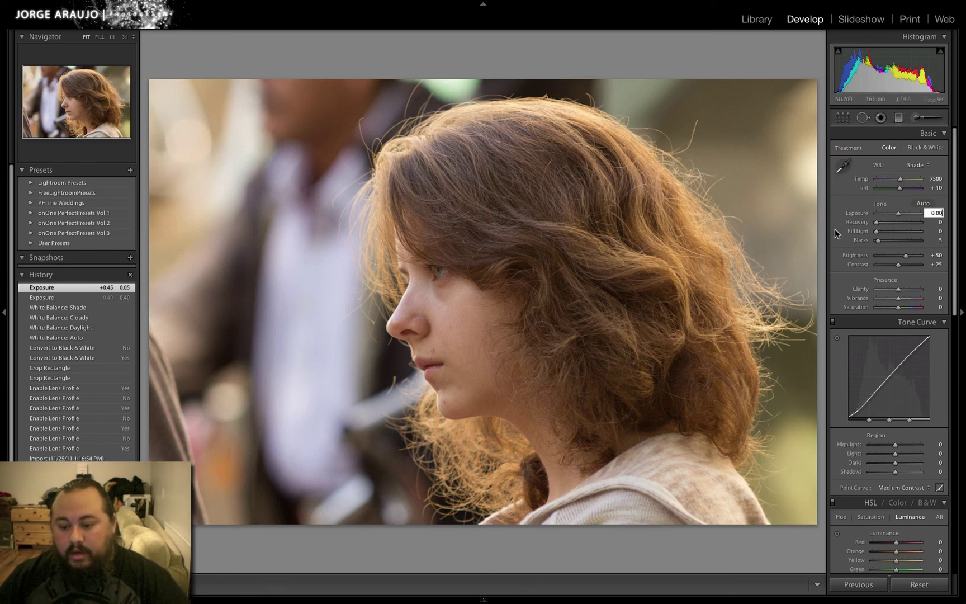
- Try the Recovery adjustment at 100 on the portrait and reset it to 0
drag(875, 222, 964, 225)
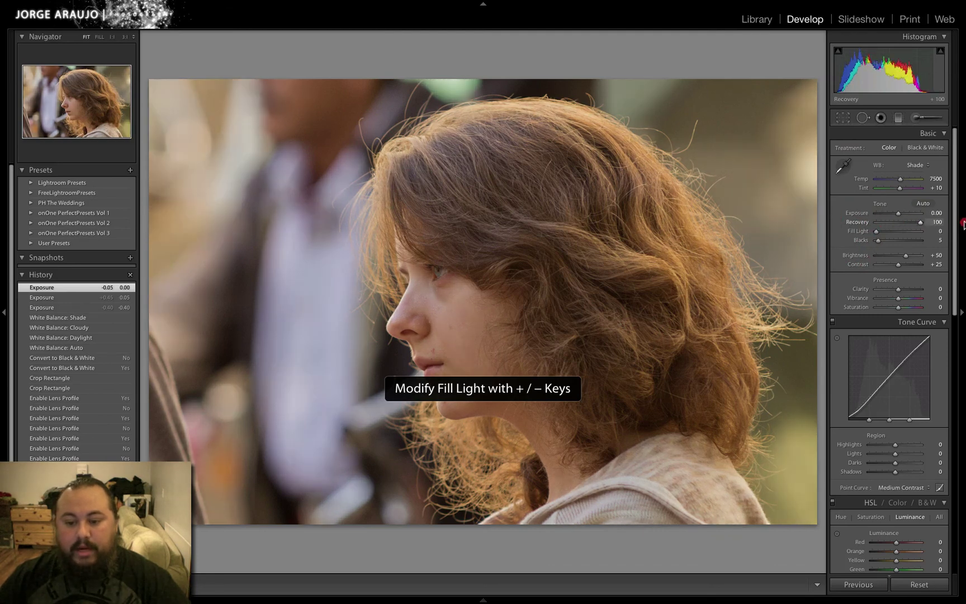
double_click(845, 224)
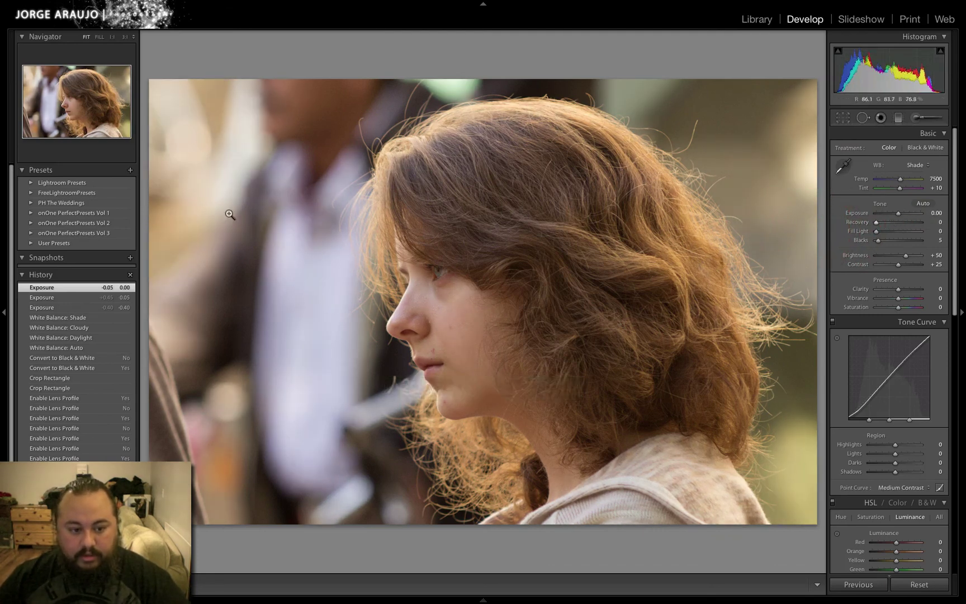
drag(908, 224, 792, 227)
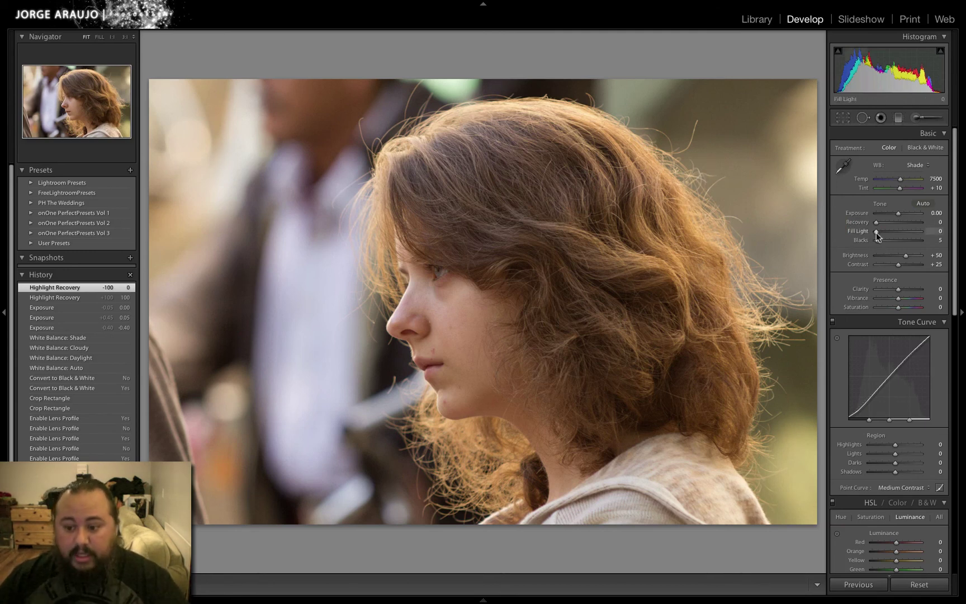
- Try raising Fill Light to brighten the portrait's shadows and reset it to 0
mouse_move(875, 232)
mouse_down()
mouse_move(949, 235)
mouse_move(845, 230)
mouse_move(891, 232)
mouse_up()
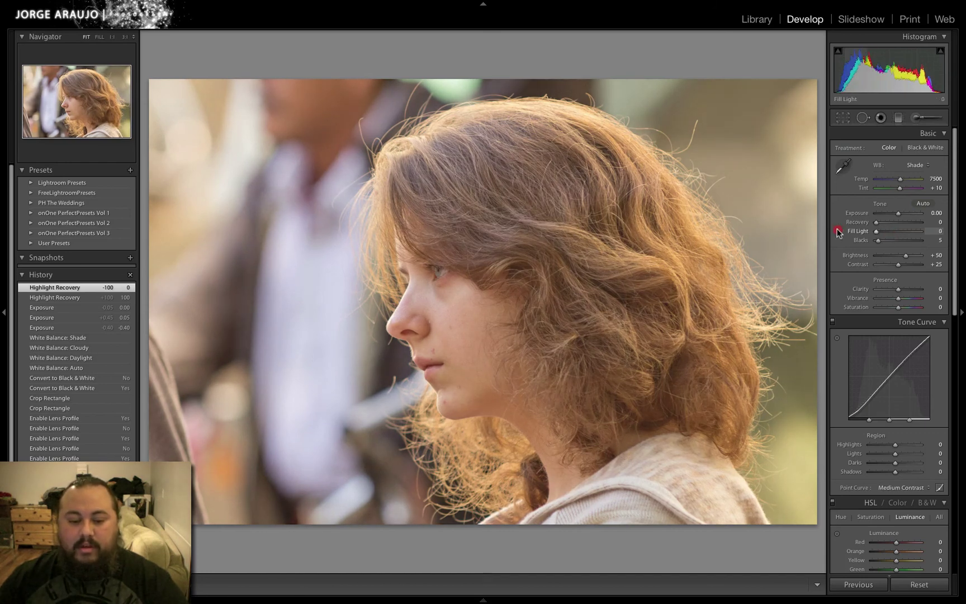
double_click(853, 231)
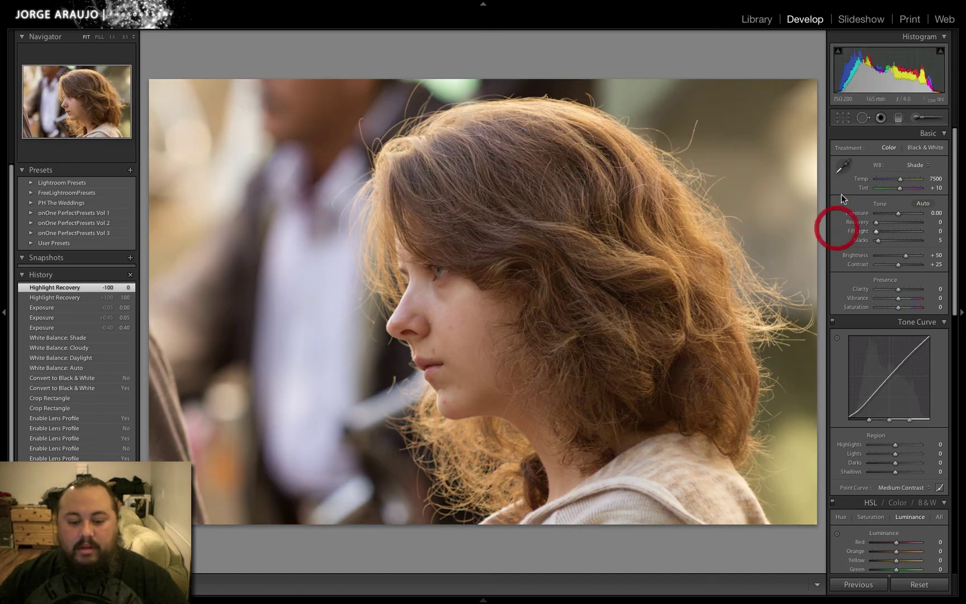
click(841, 163)
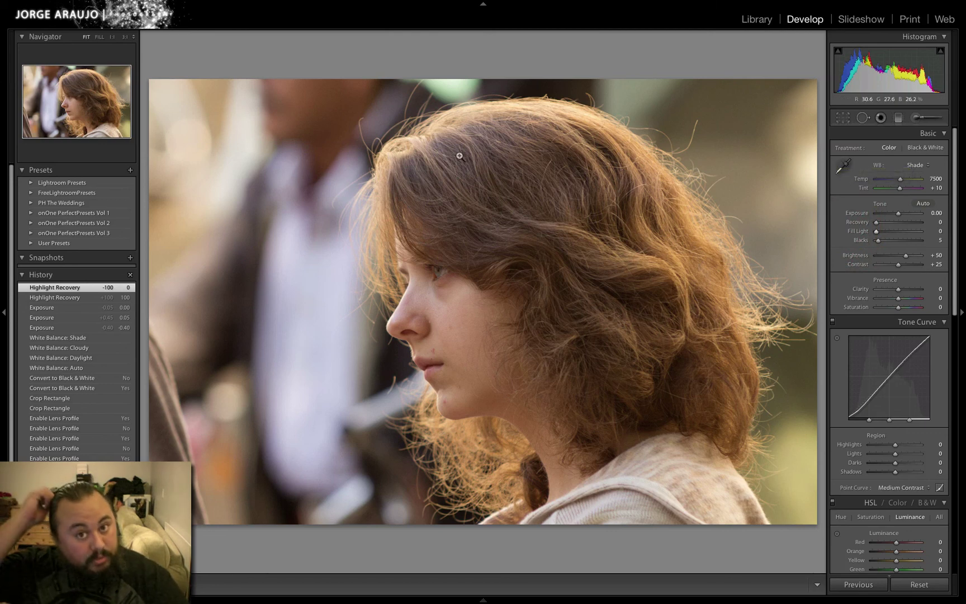
click(876, 232)
click(863, 231)
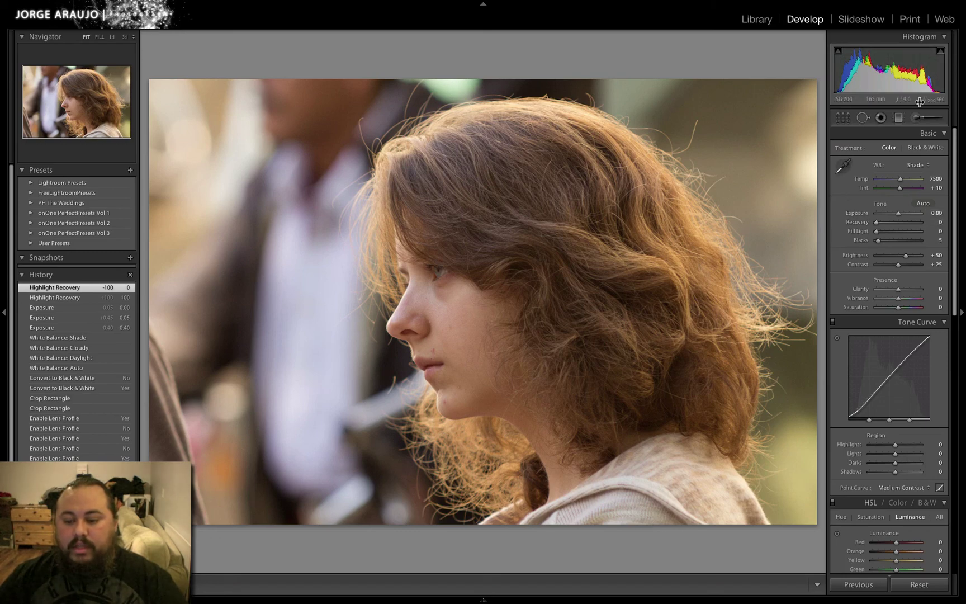
- Try Exposure values of +2.70, -3.25 and -4.00 on the portrait while checking highlight and shadow clipping
drag(907, 216, 913, 215)
click(941, 52)
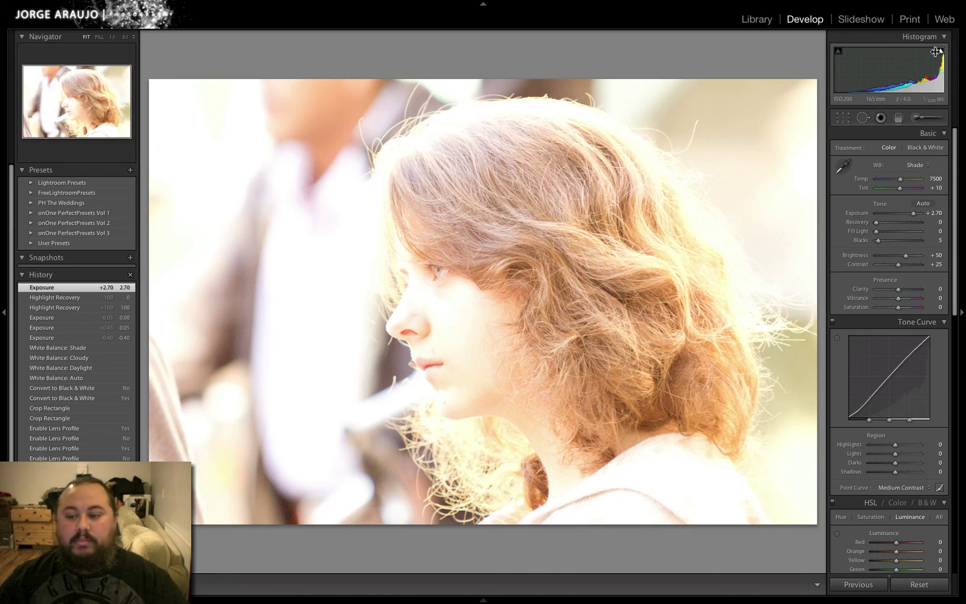
click(941, 51)
drag(913, 215, 880, 215)
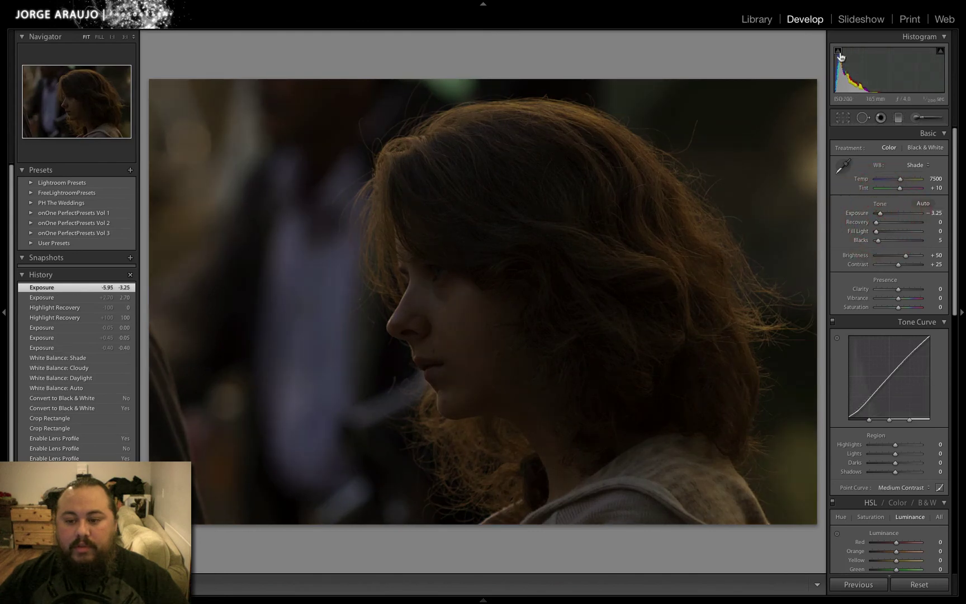
drag(880, 213, 855, 213)
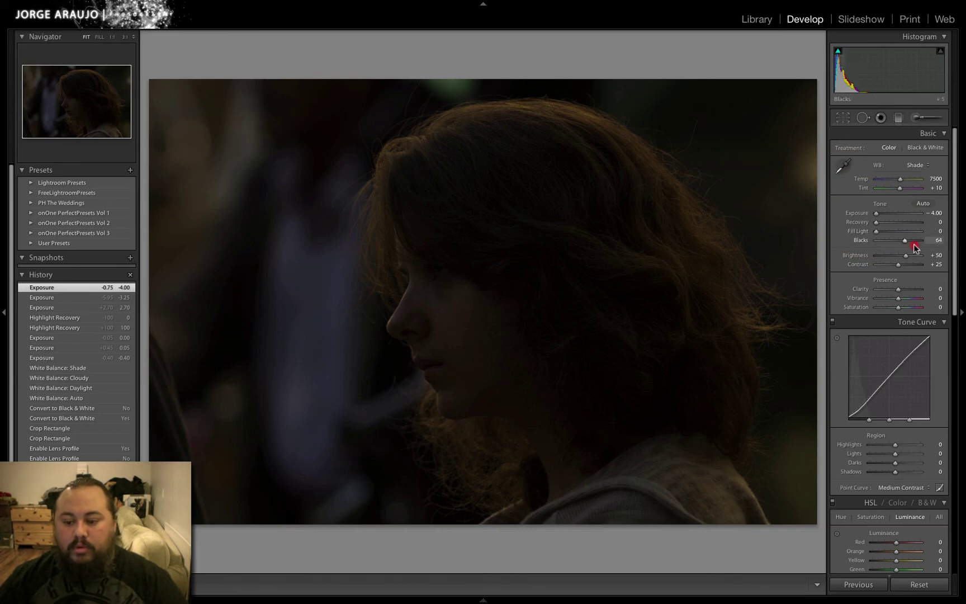
- Try Blacks at 86 while previewing the shadow clipping, and return Blacks to 0 and Exposure to 0.00
drag(914, 249, 915, 249)
mouse_move(839, 52)
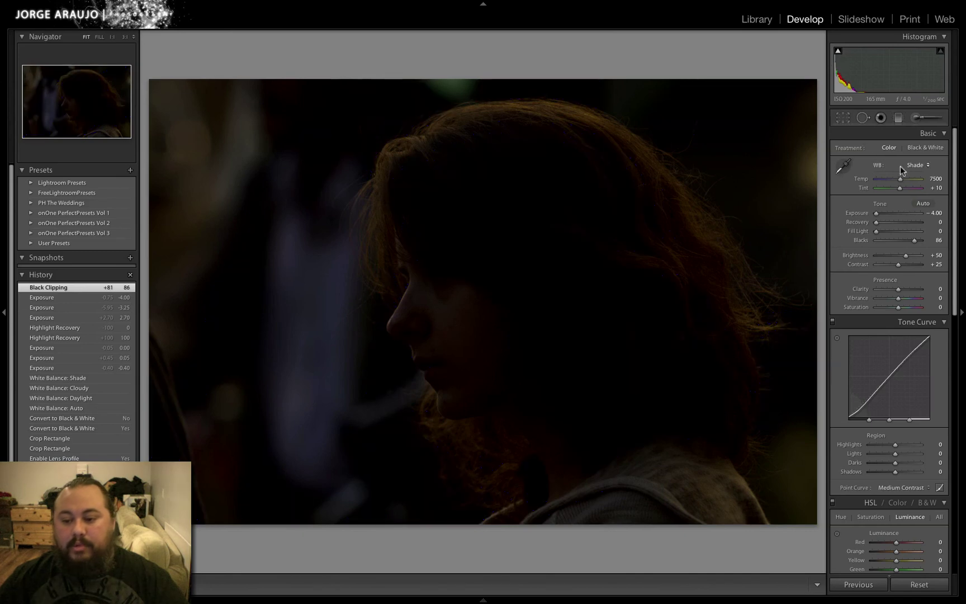
double_click(861, 240)
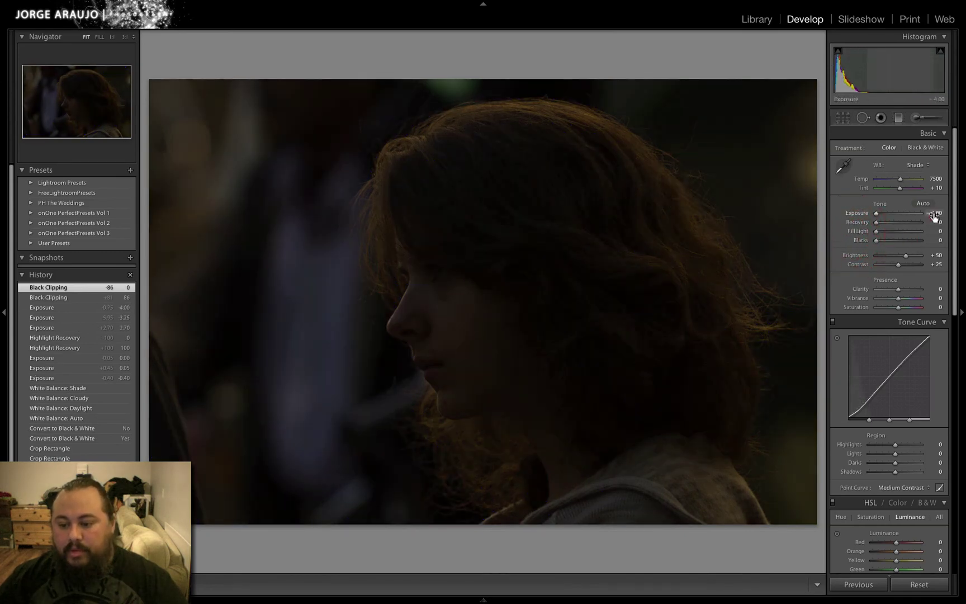
click(933, 213)
text(0)
key(Return)
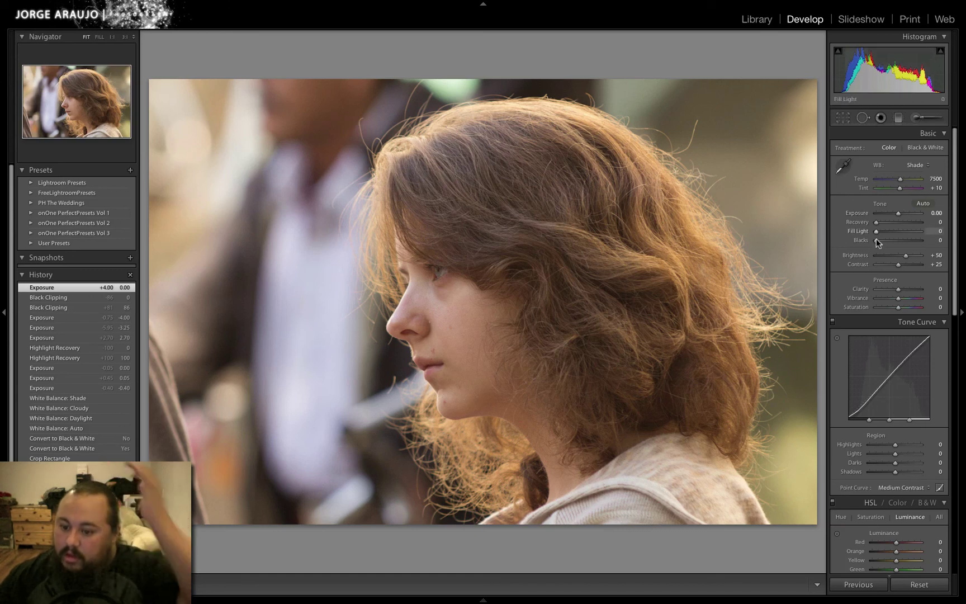
- Set the portrait's Blacks to 10
drag(876, 240, 879, 242)
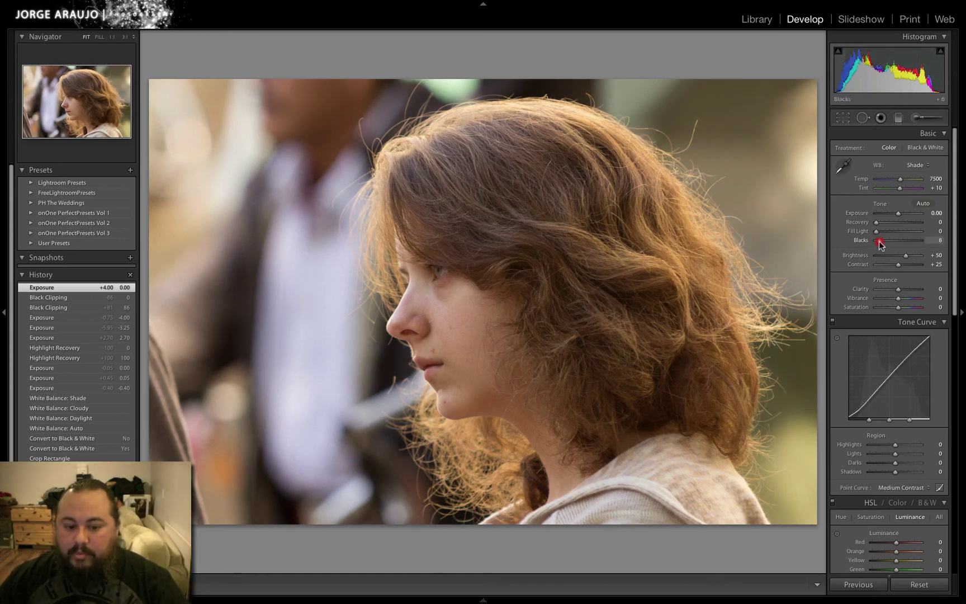
click(879, 242)
click(935, 240)
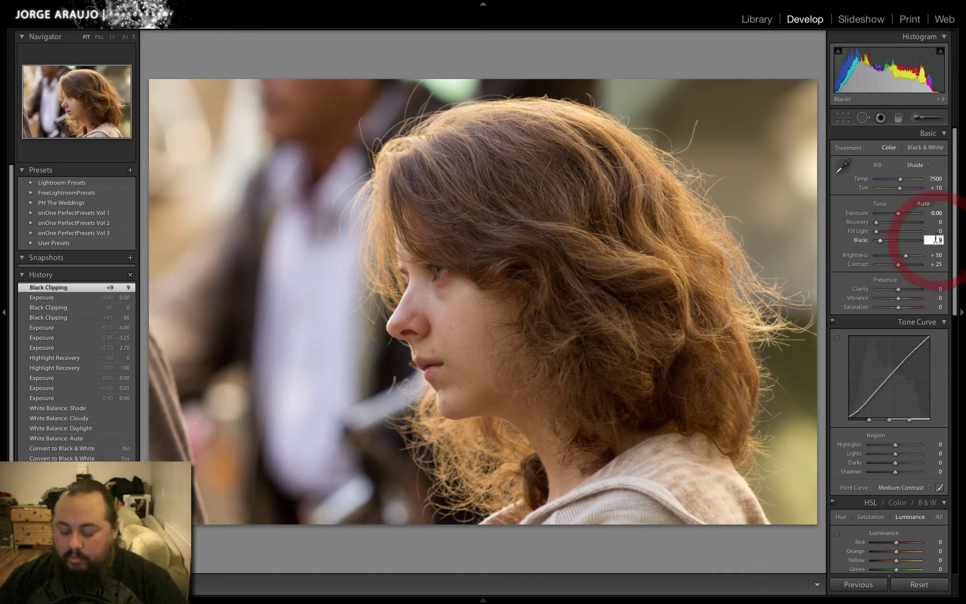
text(10)
key(Return)
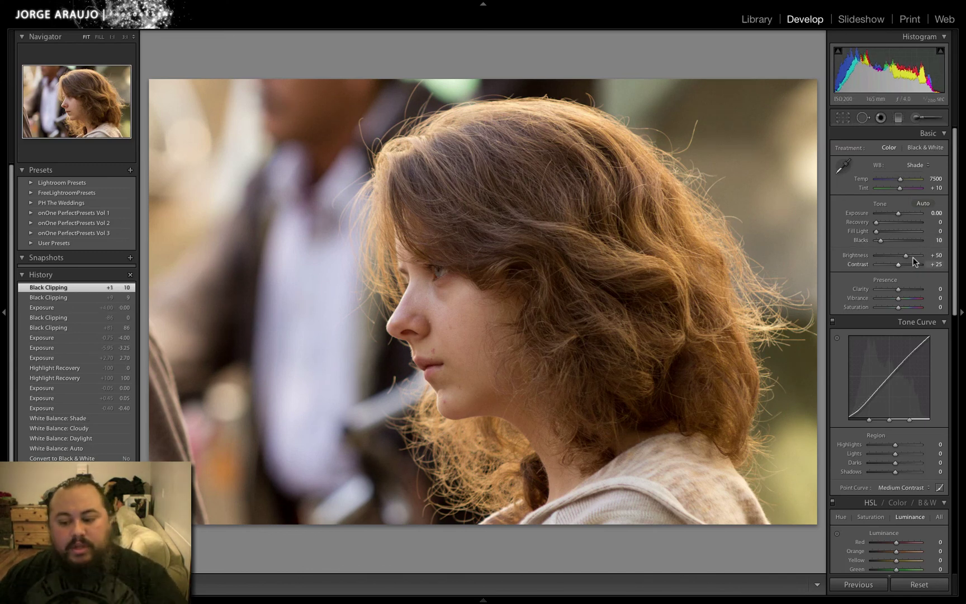
- Try a Brightness change and a Contrast of +61 on the portrait, and undo both
mouse_move(906, 254)
mouse_down()
mouse_move(919, 258)
mouse_move(895, 262)
mouse_move(924, 268)
mouse_move(878, 267)
mouse_move(910, 267)
mouse_up()
key(ctrl+z)
key(ctrl+z)
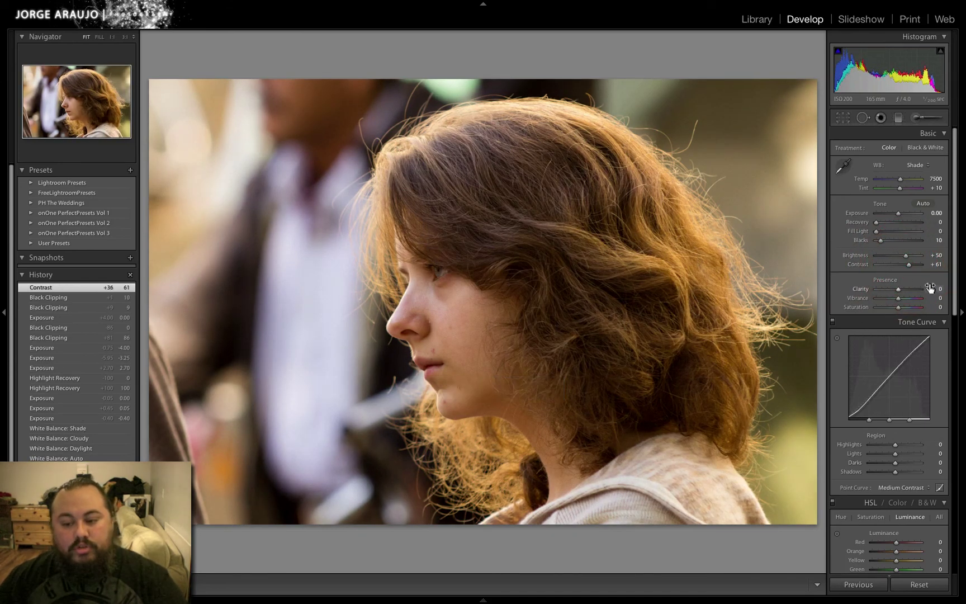
key(ctrl+z)
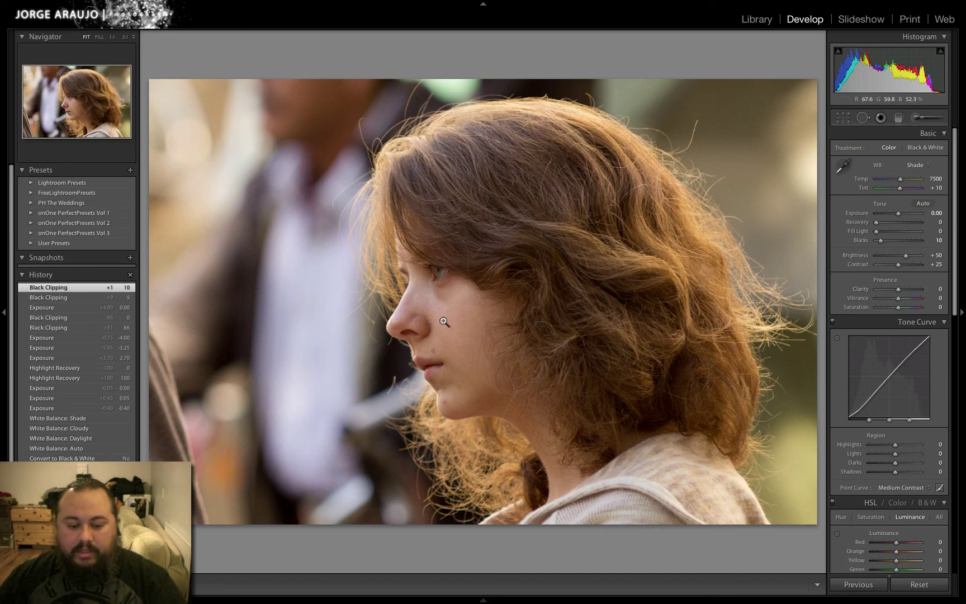
- Try Clarity values of +100, -100 and +3 on a close view of the face, and undo the last -100 trial
click(408, 310)
drag(455, 298, 503, 322)
drag(898, 289, 938, 287)
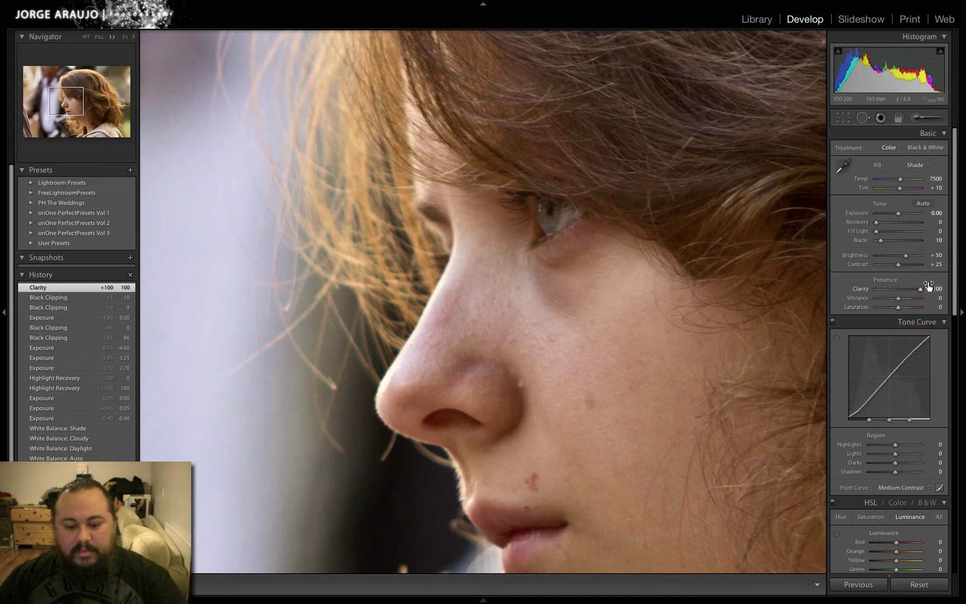
mouse_move(893, 291)
mouse_down()
mouse_move(844, 294)
mouse_move(901, 292)
mouse_up()
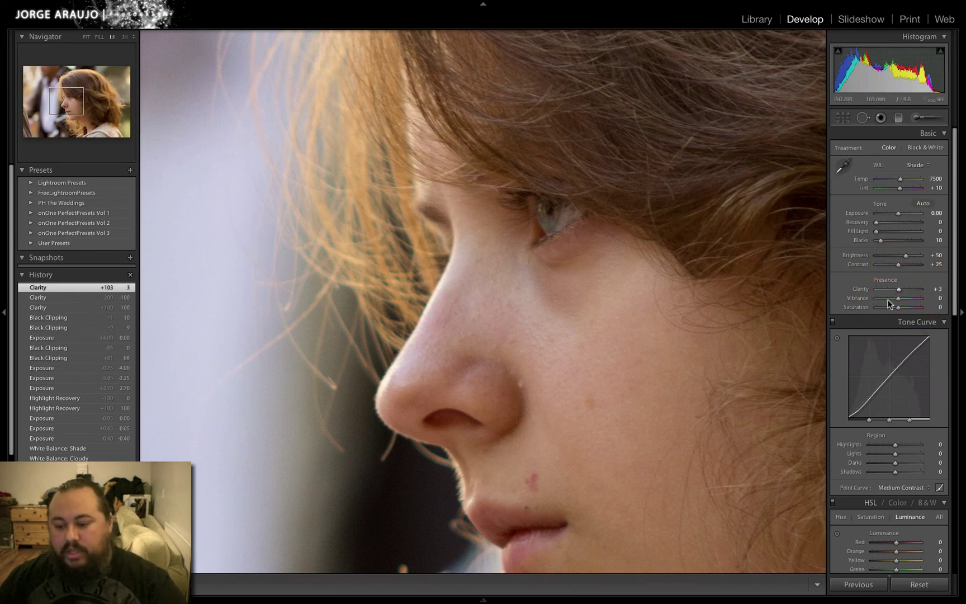
drag(900, 288, 863, 290)
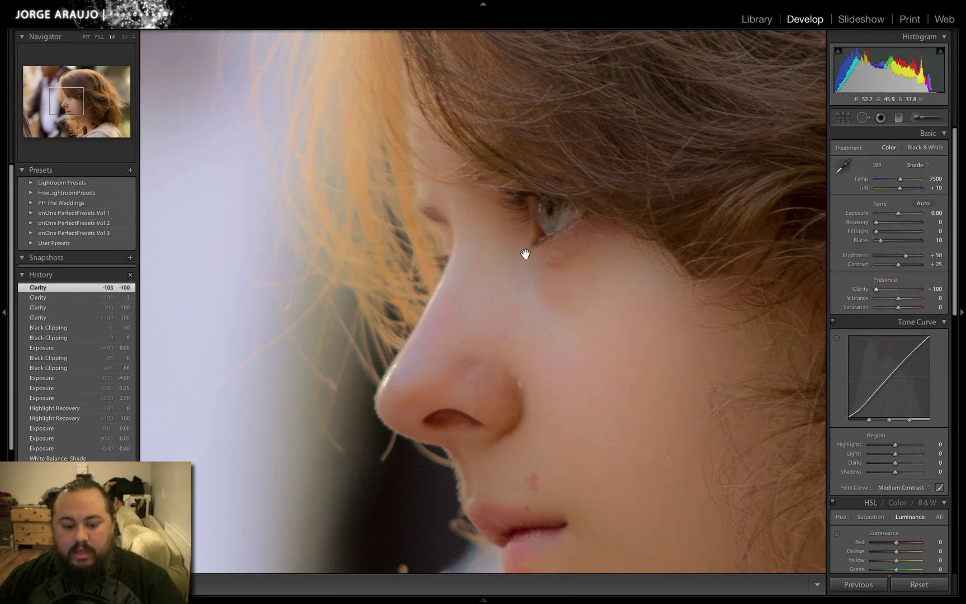
click(629, 345)
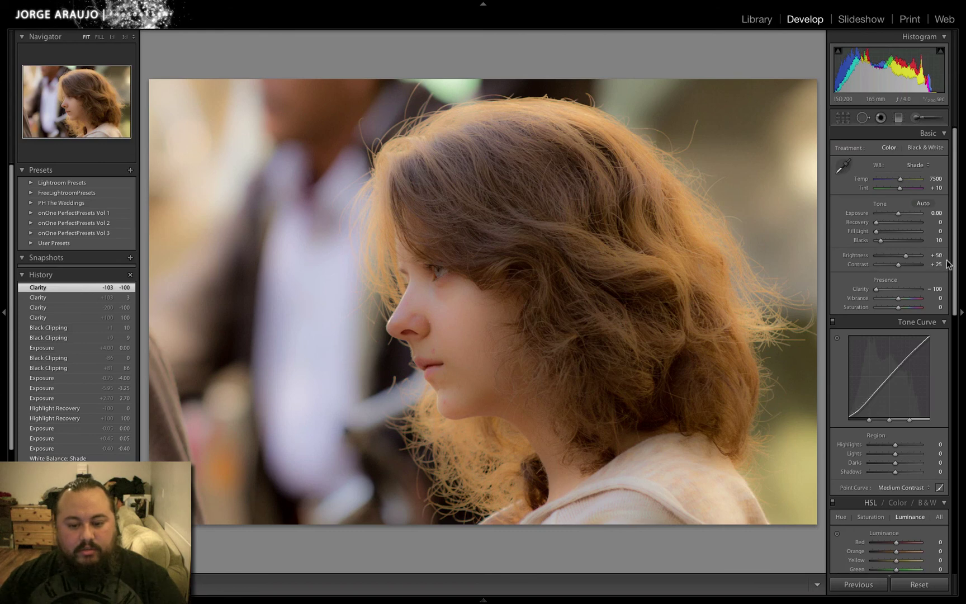
key(ctrl+z)
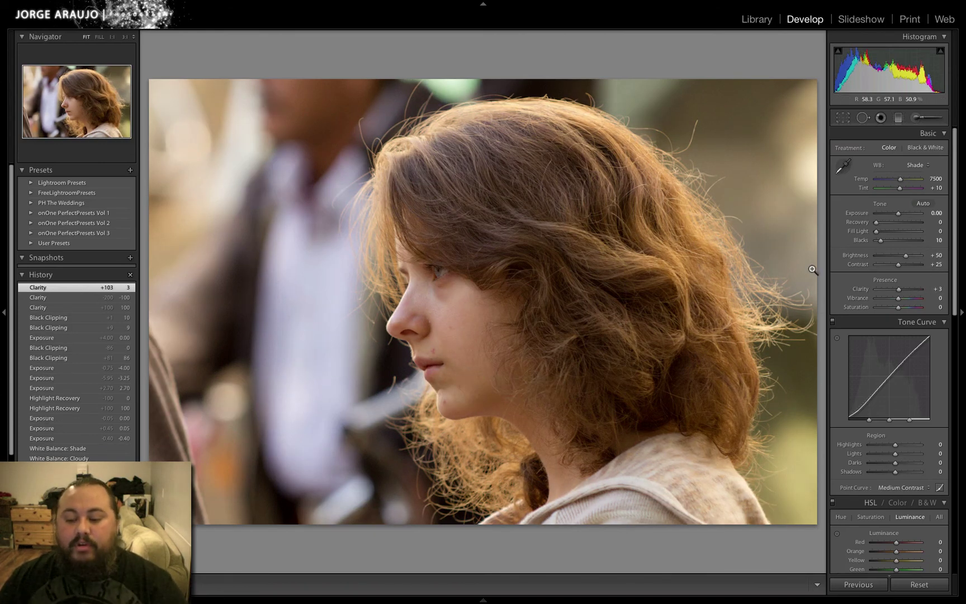
- Try Clarity at +30 on a close view of the face and set it to +20
click(435, 320)
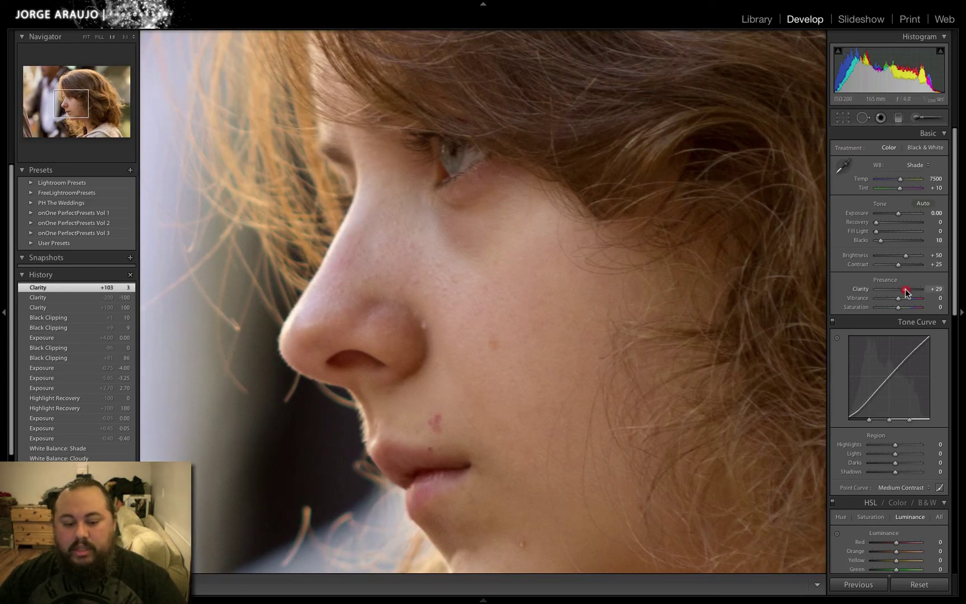
drag(907, 290, 907, 291)
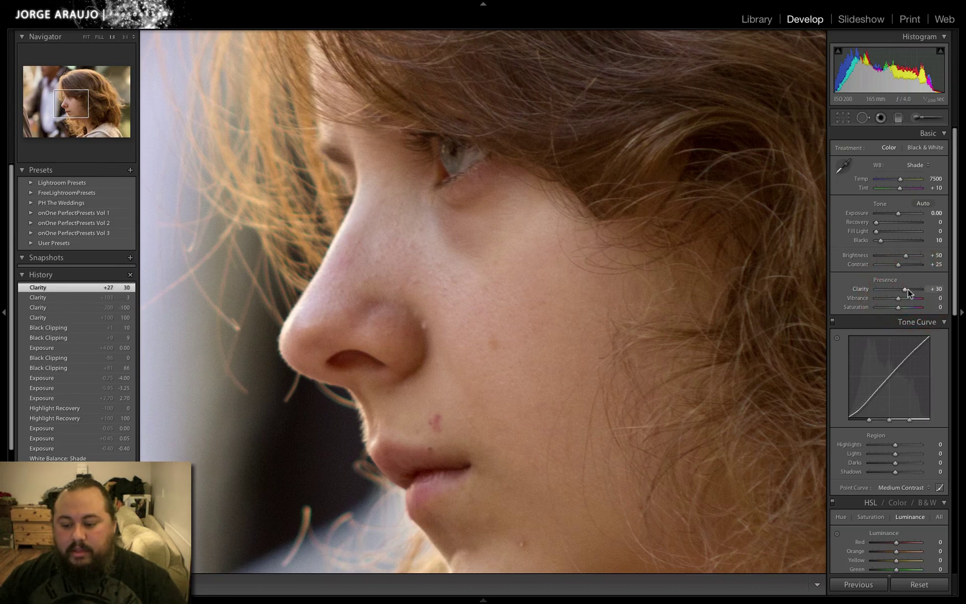
click(930, 288)
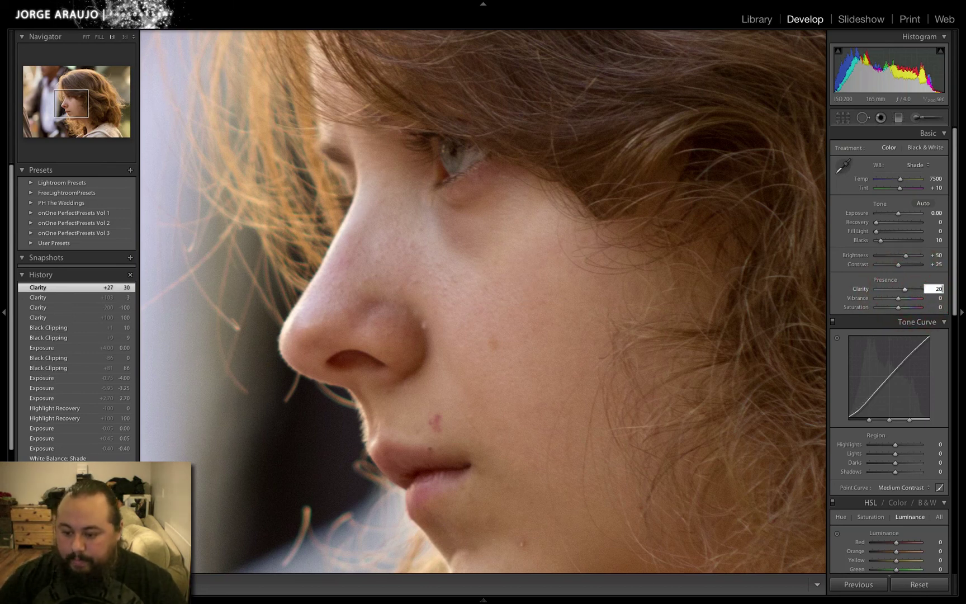
text(20)
key(Return)
click(774, 233)
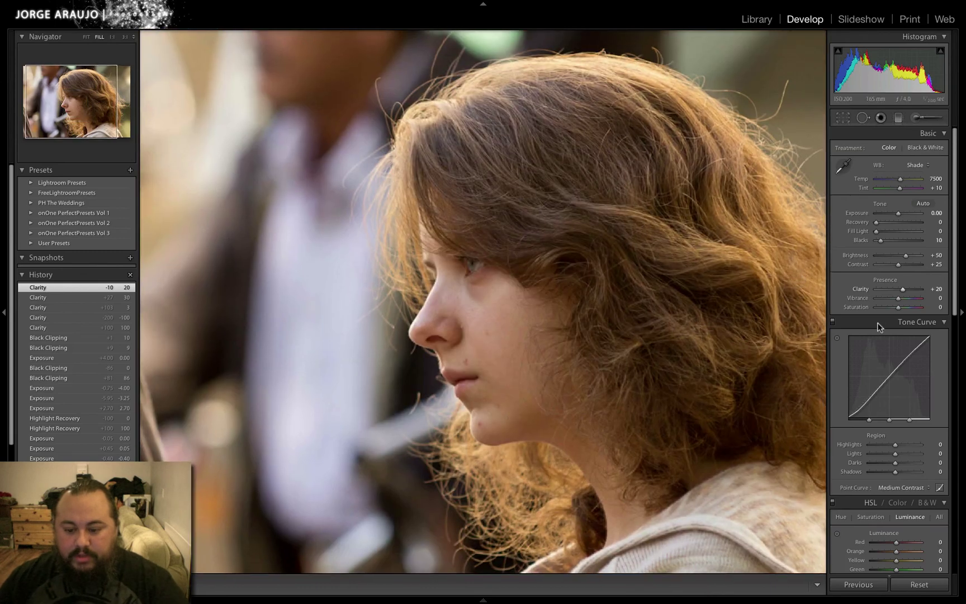
- Try Vibrance at +100, undo it, and set the Vibrance to +5 with the whole portrait in view
drag(899, 298, 922, 302)
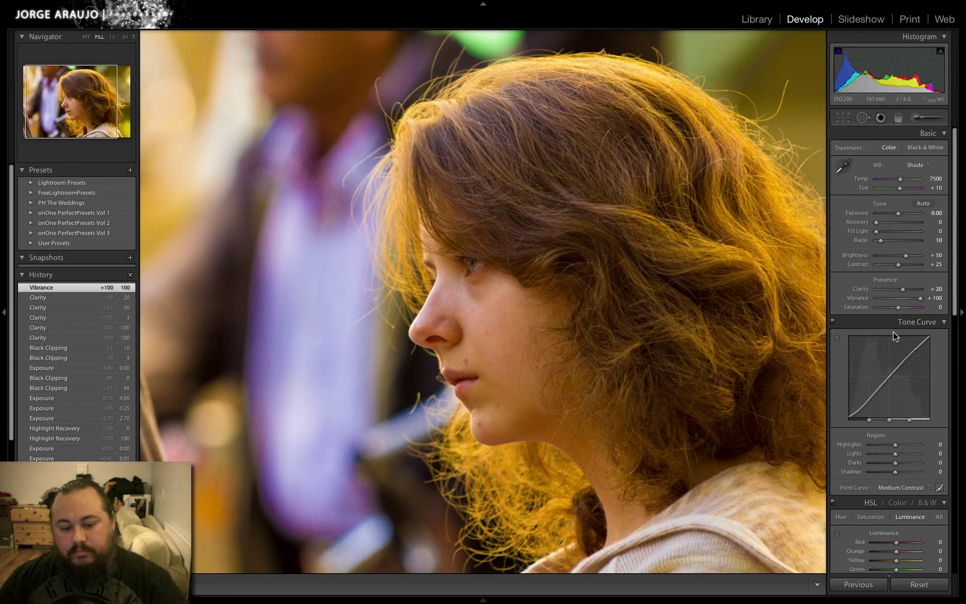
key(ctrl+z)
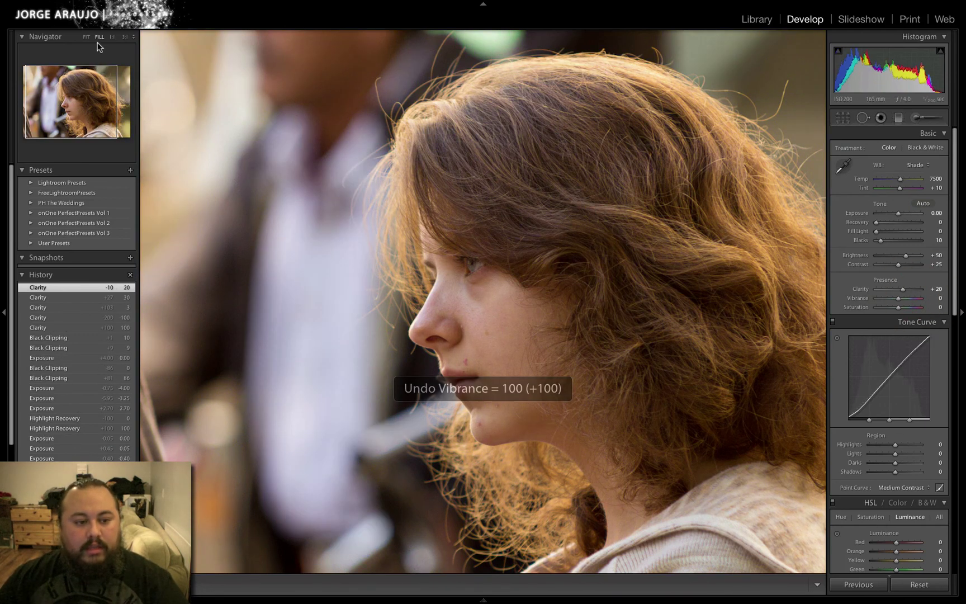
click(86, 37)
click(939, 298)
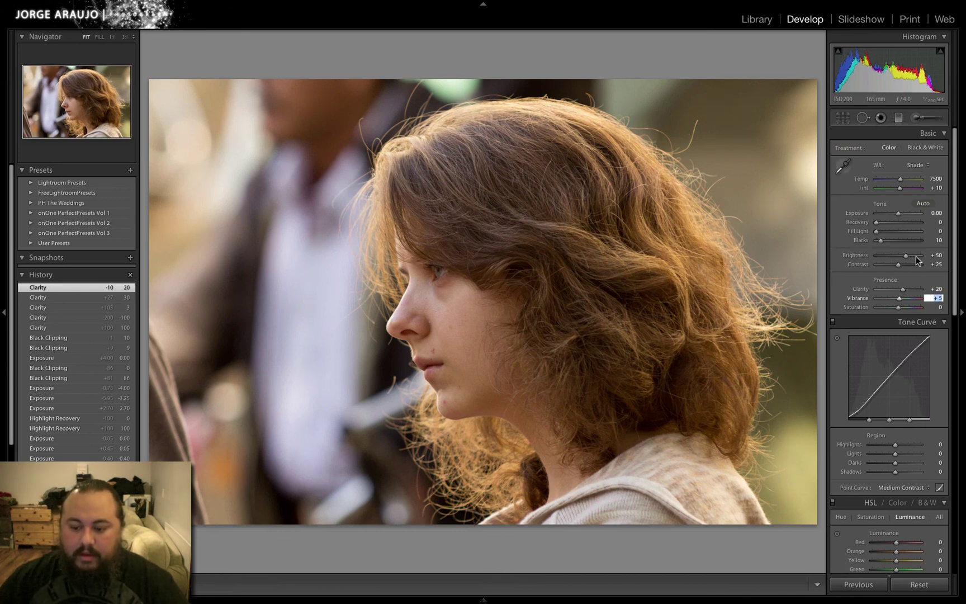
- Try Saturation at -100 and +100 on the portrait and set it to +2
drag(899, 308, 773, 309)
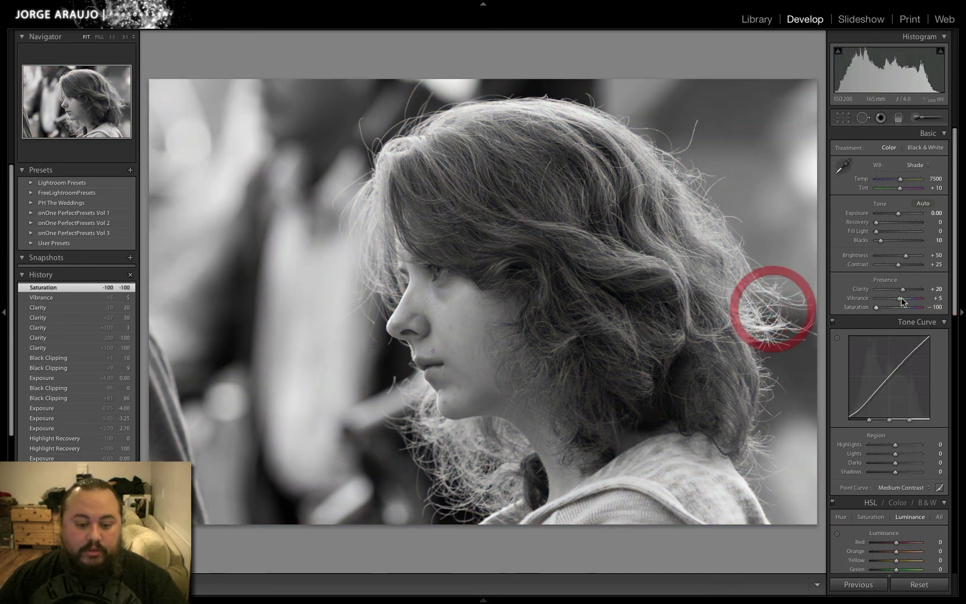
drag(881, 311, 892, 311)
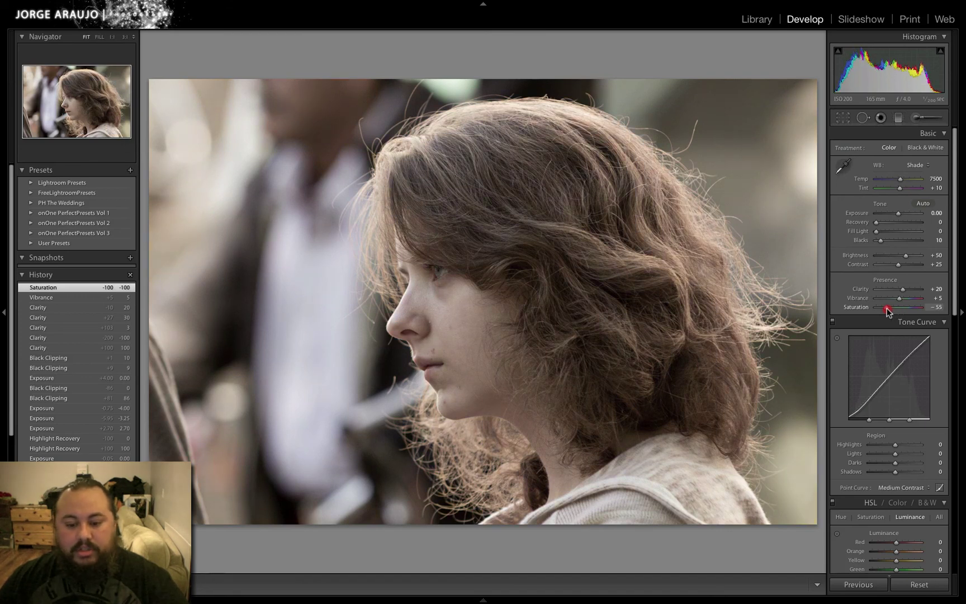
drag(907, 311, 925, 312)
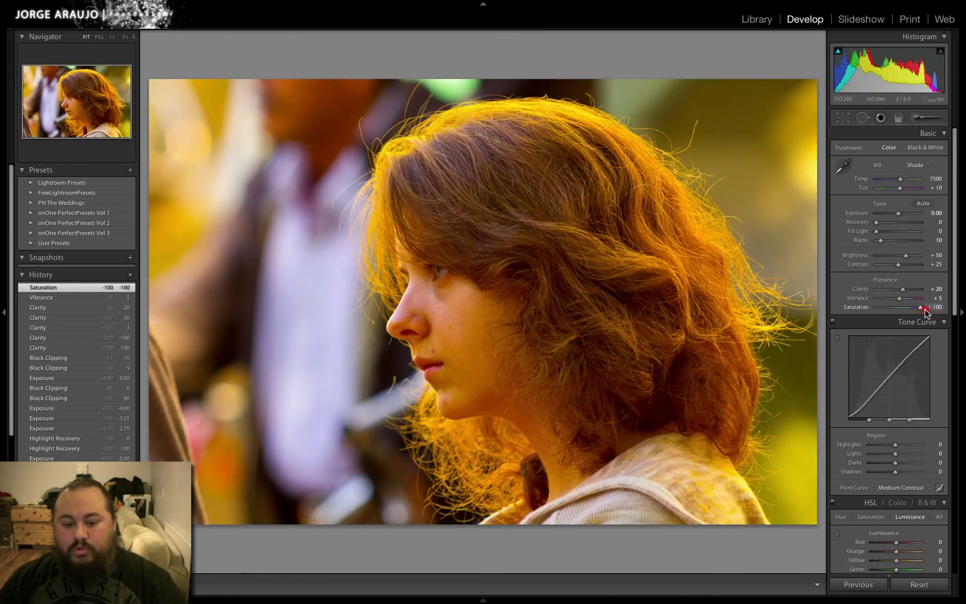
key(ctrl+z)
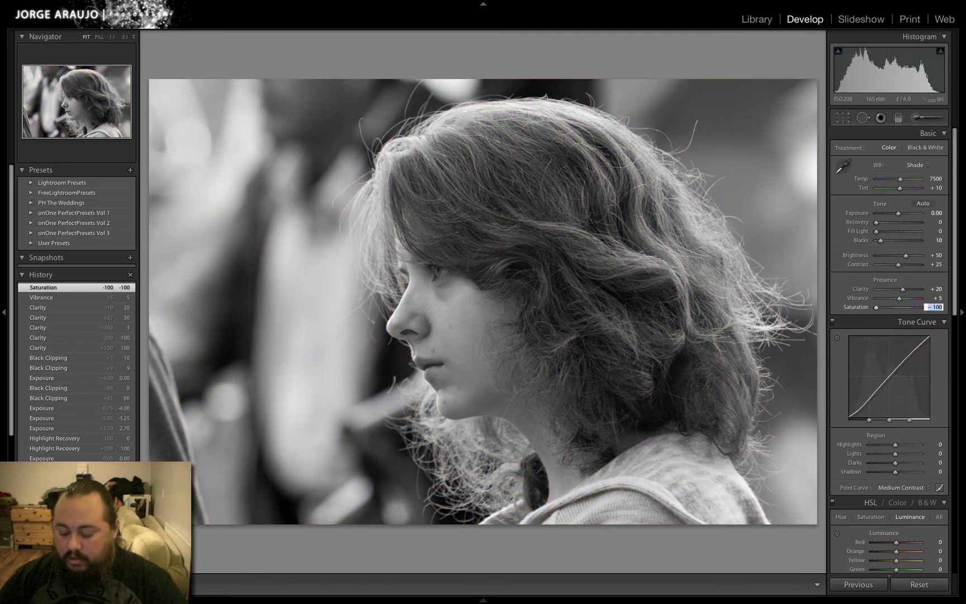
key(Return)
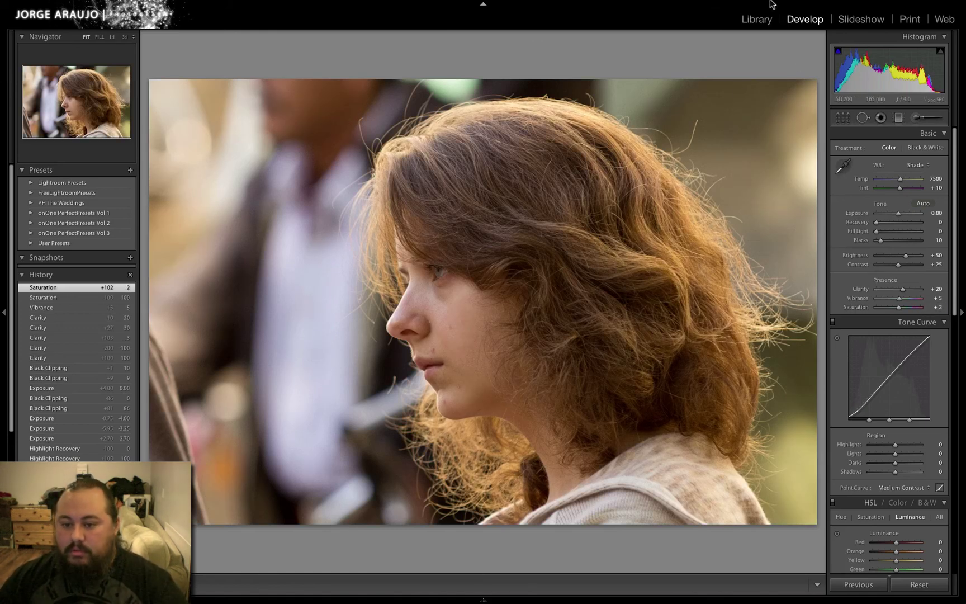
mouse_move(794, 4)
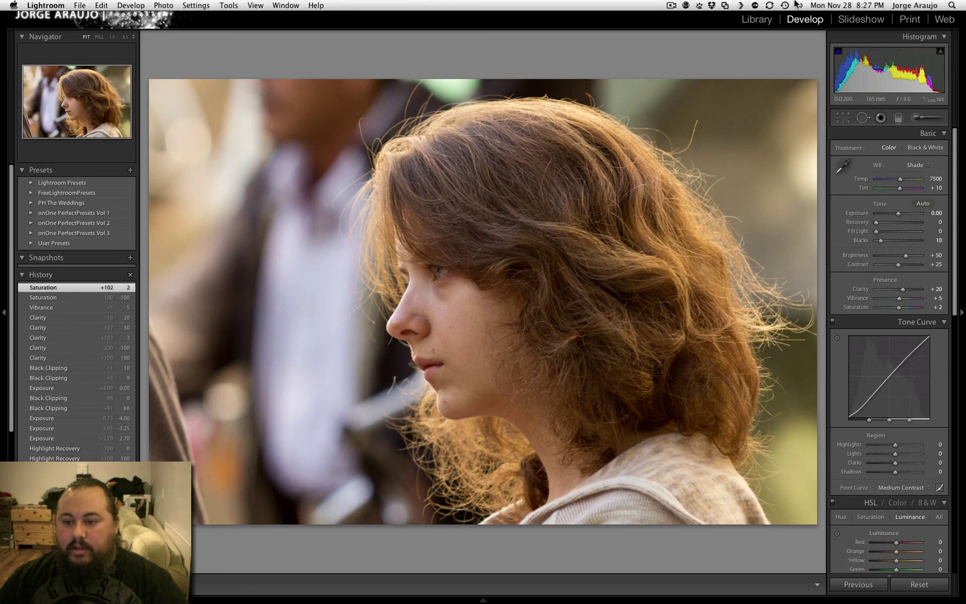
click(671, 5)
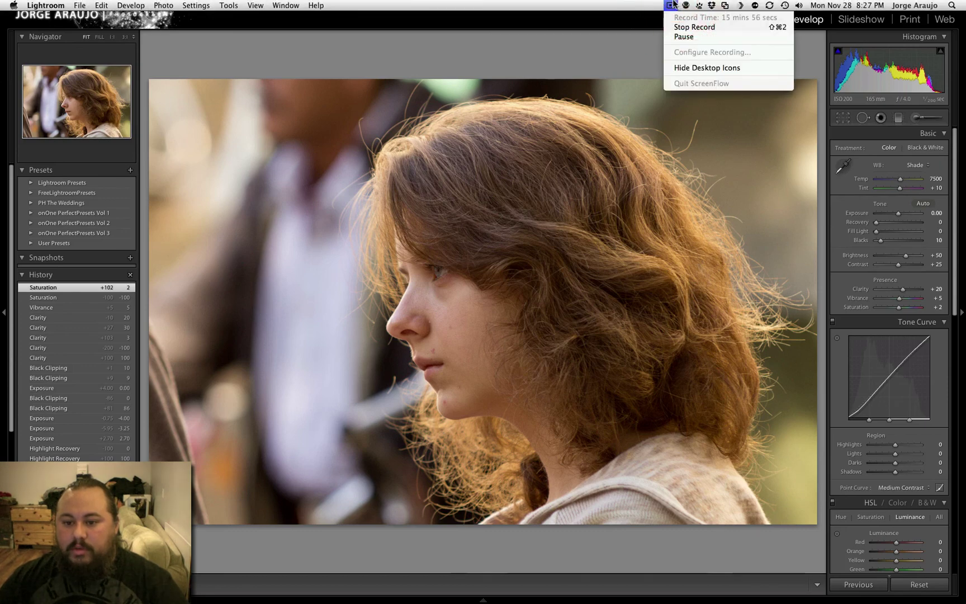
click(647, 142)
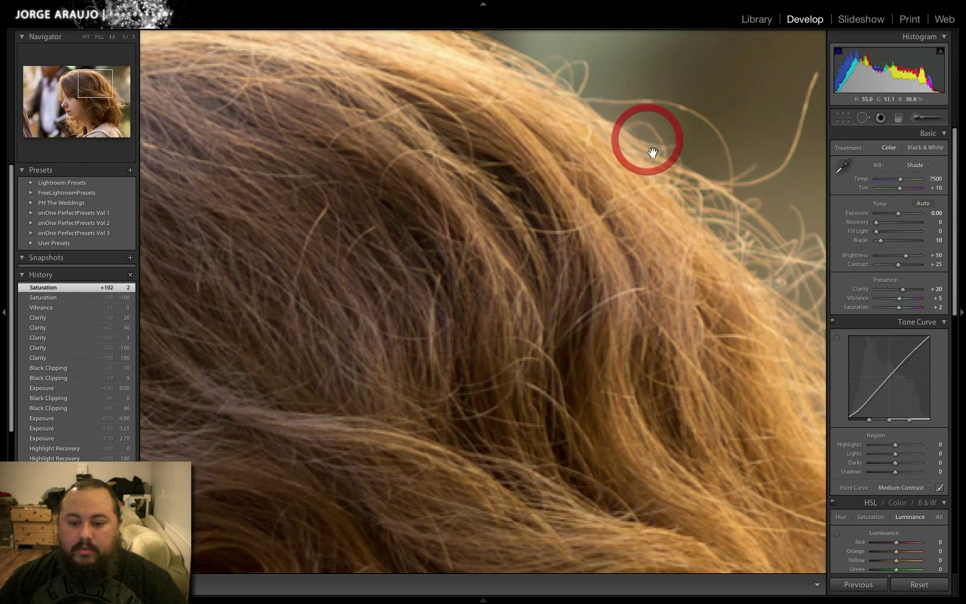
click(629, 190)
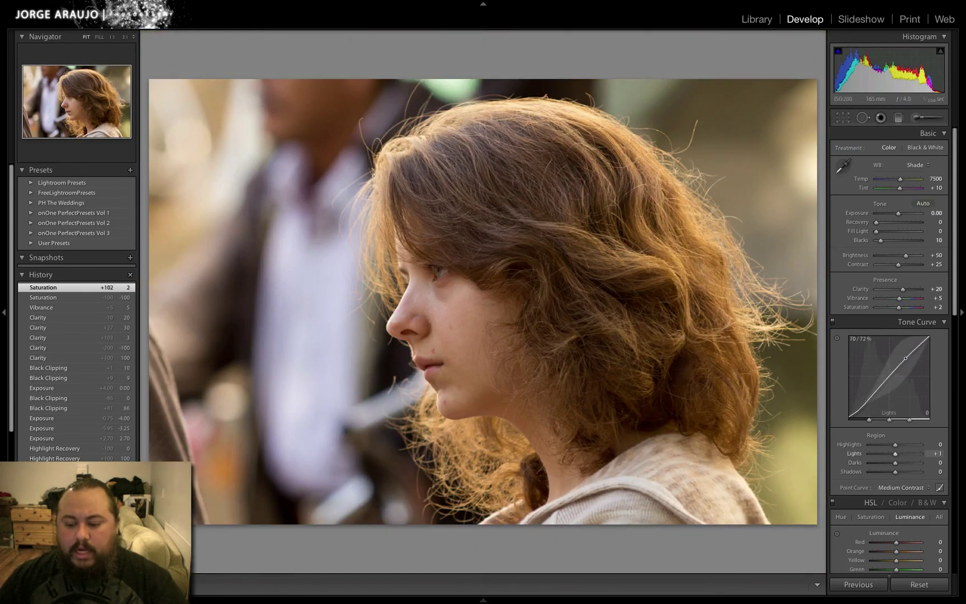
- Try tone curve Lights +24 and Darks -9, compare with the curve switched off, and refine them to Lights +21 and Darks +2
drag(906, 358, 905, 352)
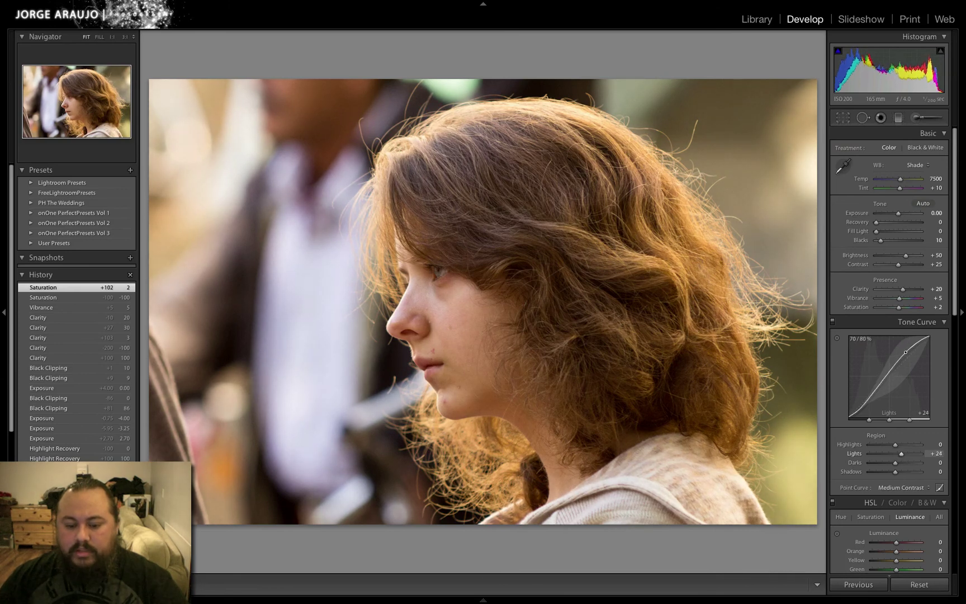
drag(870, 394, 870, 398)
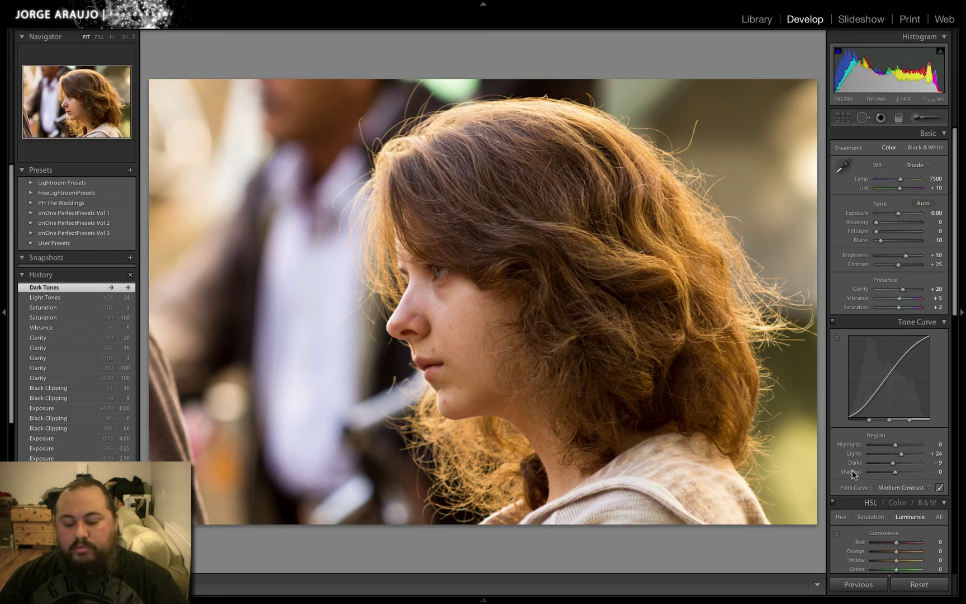
click(832, 322)
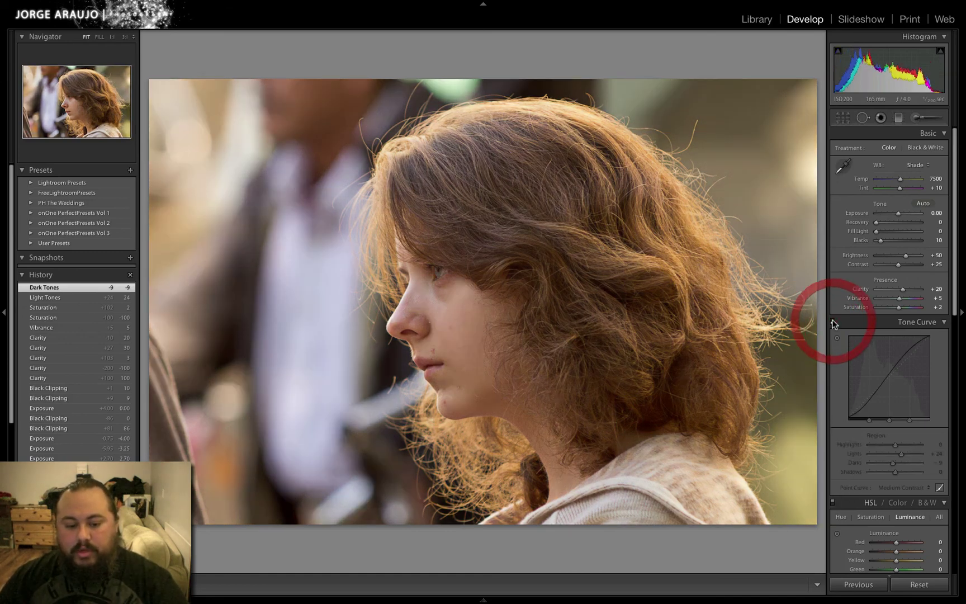
click(832, 324)
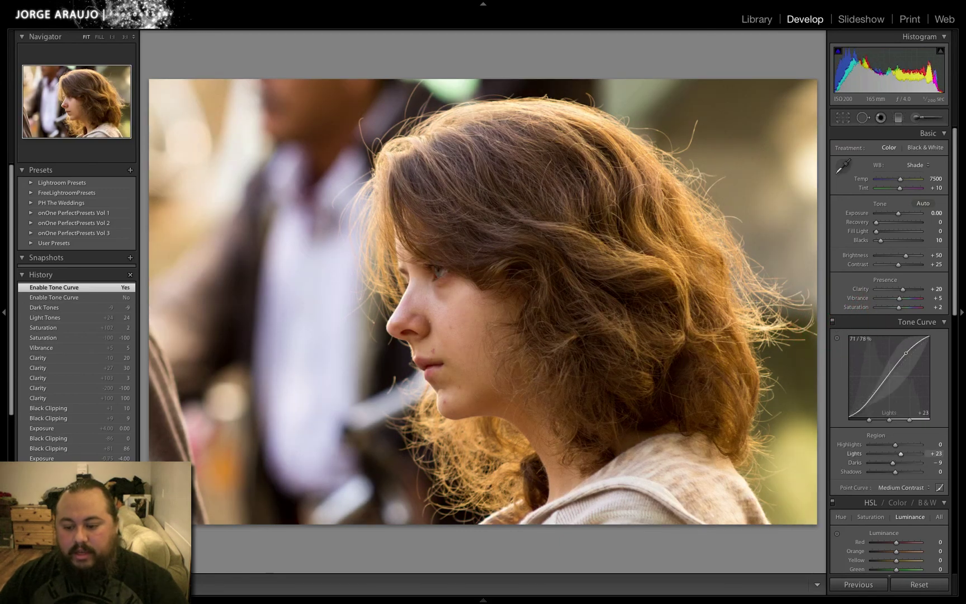
drag(905, 354, 906, 354)
drag(865, 407, 865, 402)
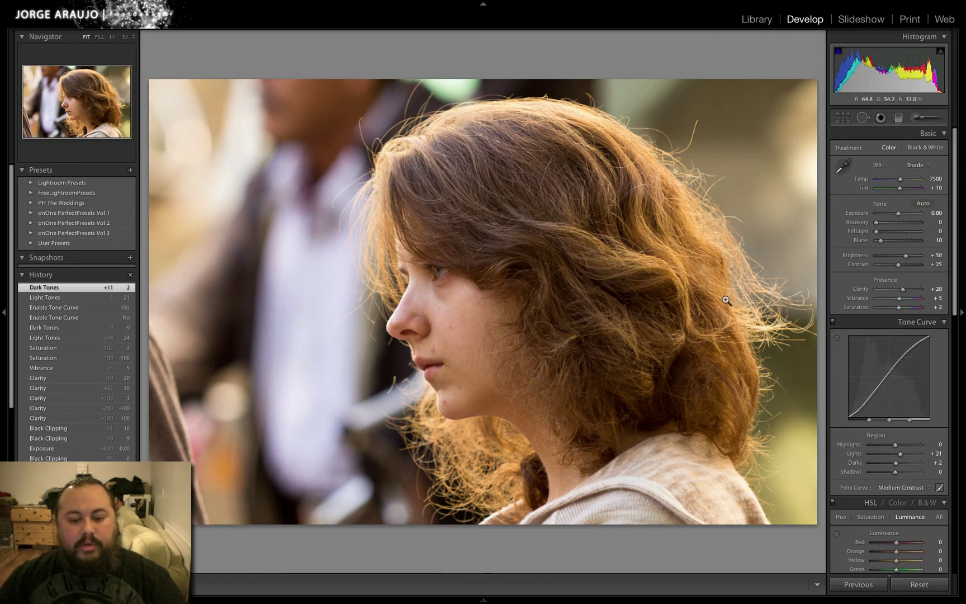
- Look through the HSL hue, saturation and luminance sets, and try Orange luminance at +93 and -100, undoing the trials
drag(955, 260, 937, 323)
scroll(938, 323, down, 5)
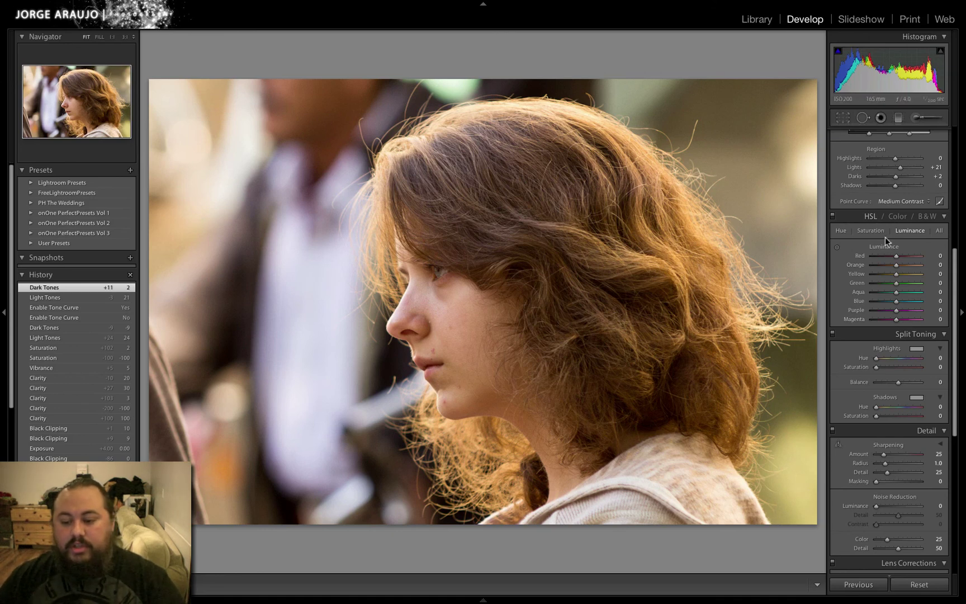
click(839, 231)
click(871, 230)
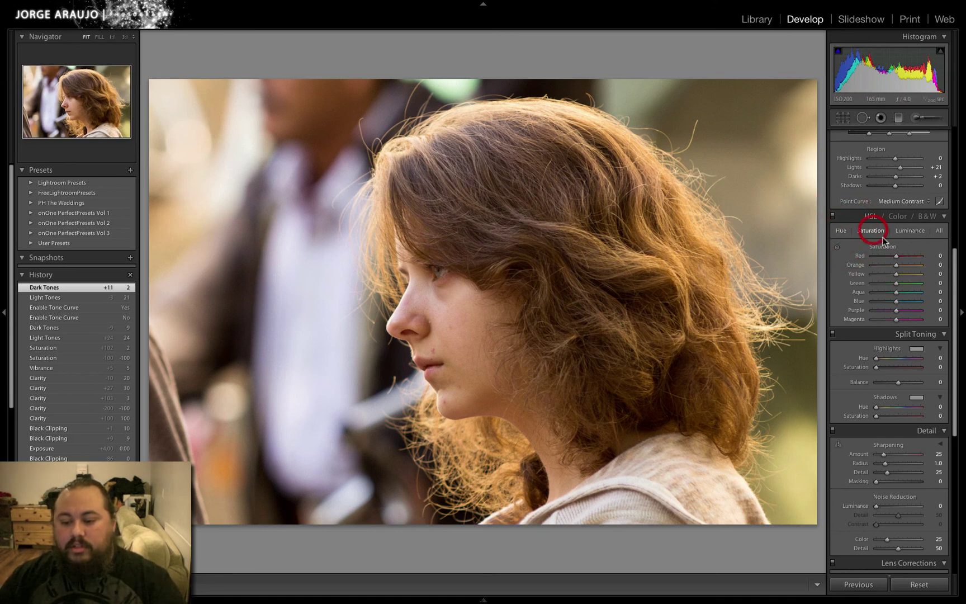
click(910, 231)
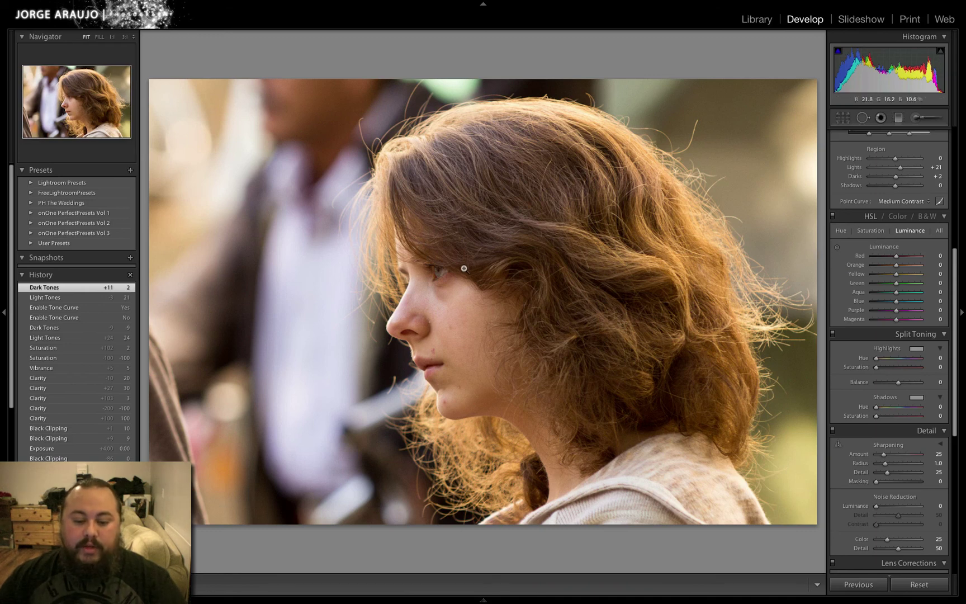
drag(896, 265, 920, 267)
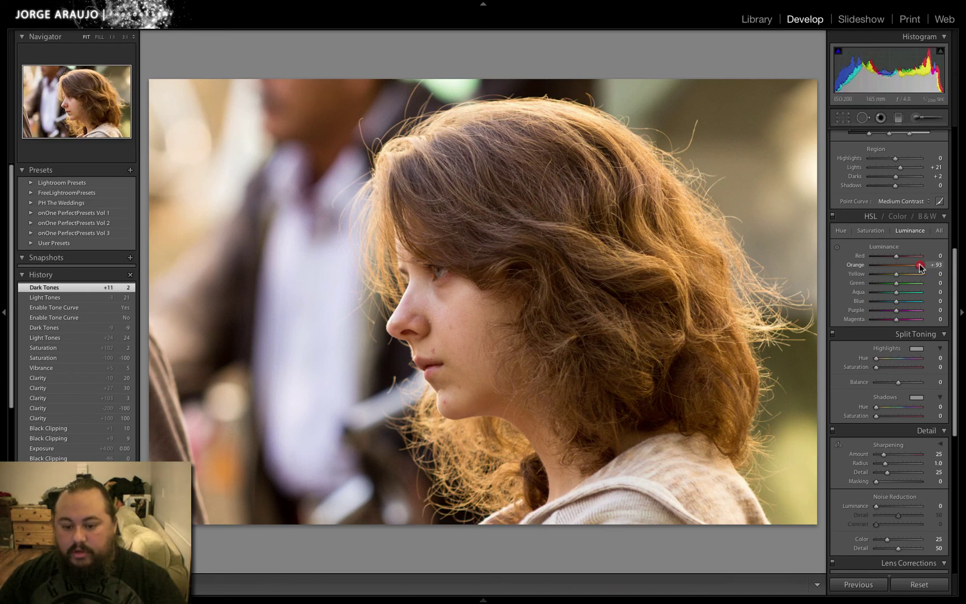
double_click(903, 268)
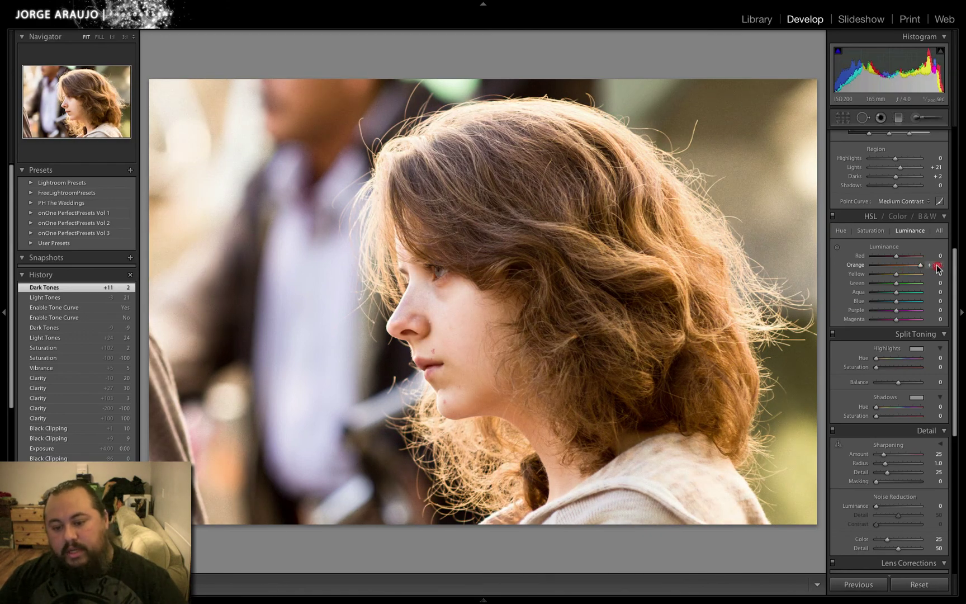
drag(937, 268, 850, 265)
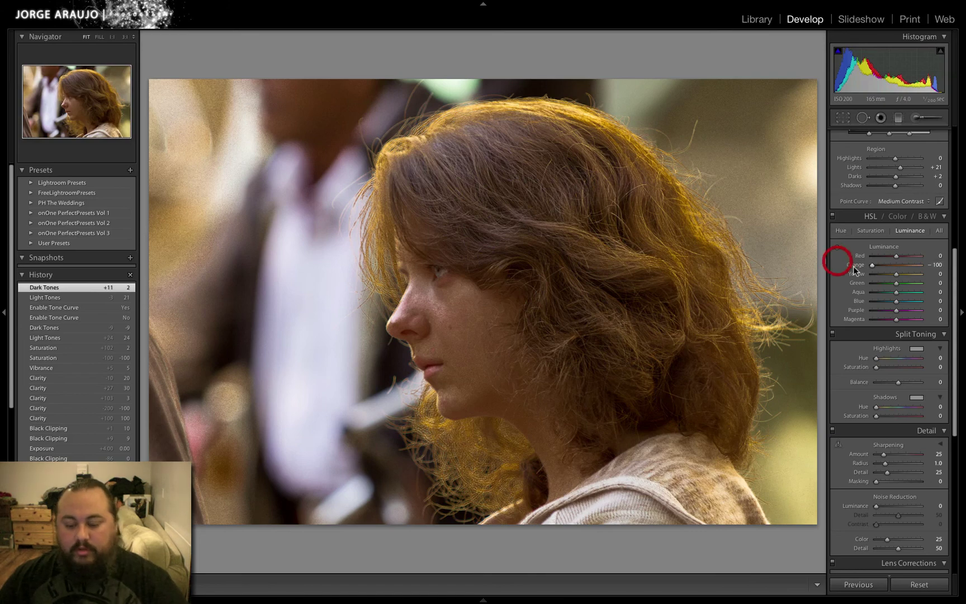
key(ctrl+z)
- Try raising Red luminance to +95 and Green luminance to +8 in the HSL adjustments, undoing each change
drag(896, 256, 918, 259)
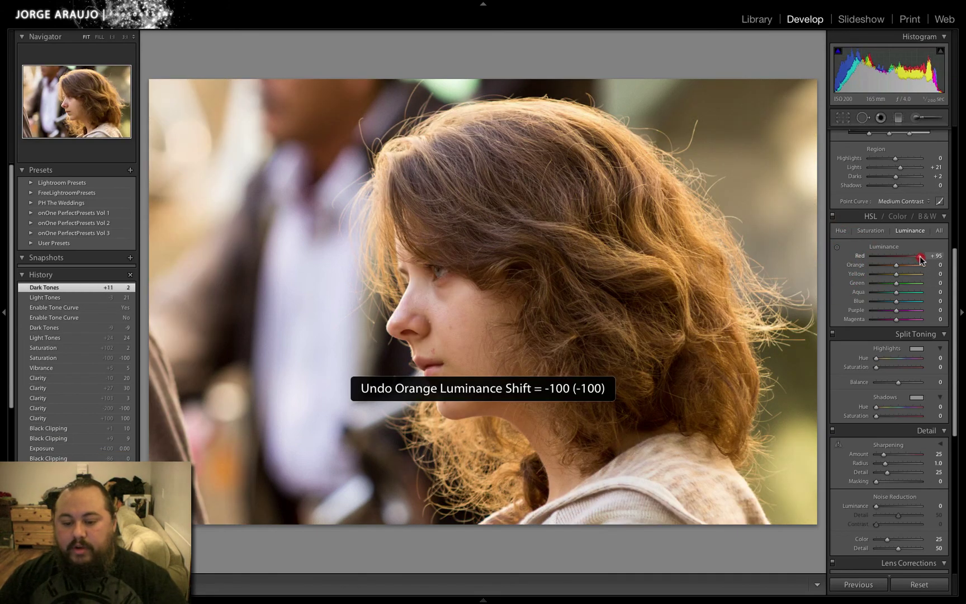
key(ctrl+z)
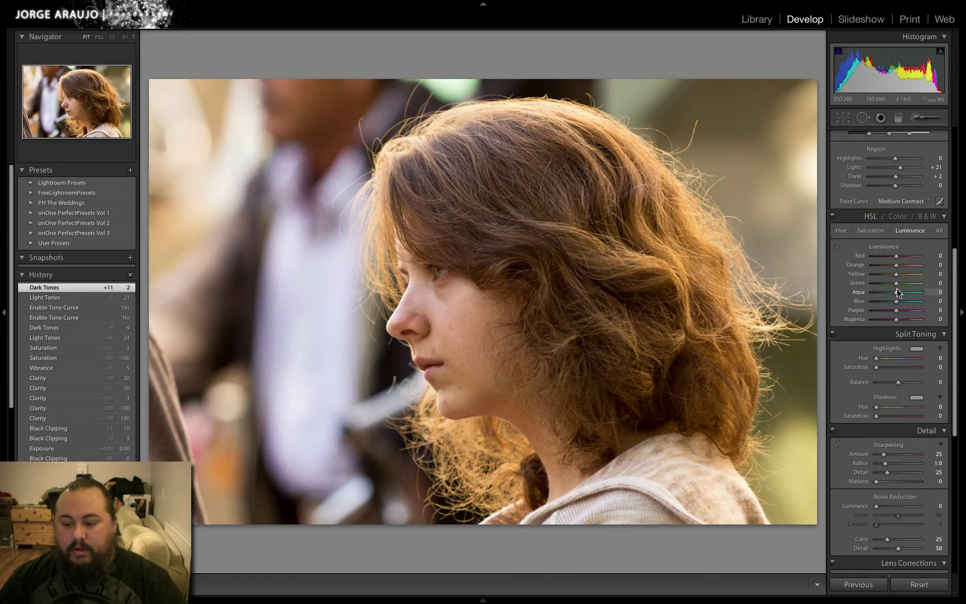
mouse_move(896, 283)
mouse_down()
mouse_move(931, 287)
mouse_move(897, 284)
mouse_up()
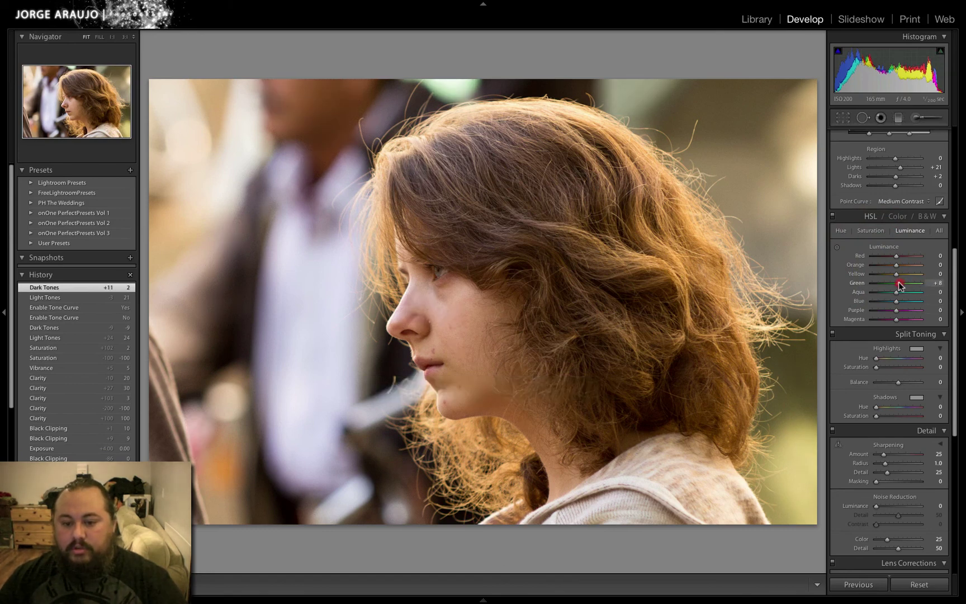
key(ctrl+z)
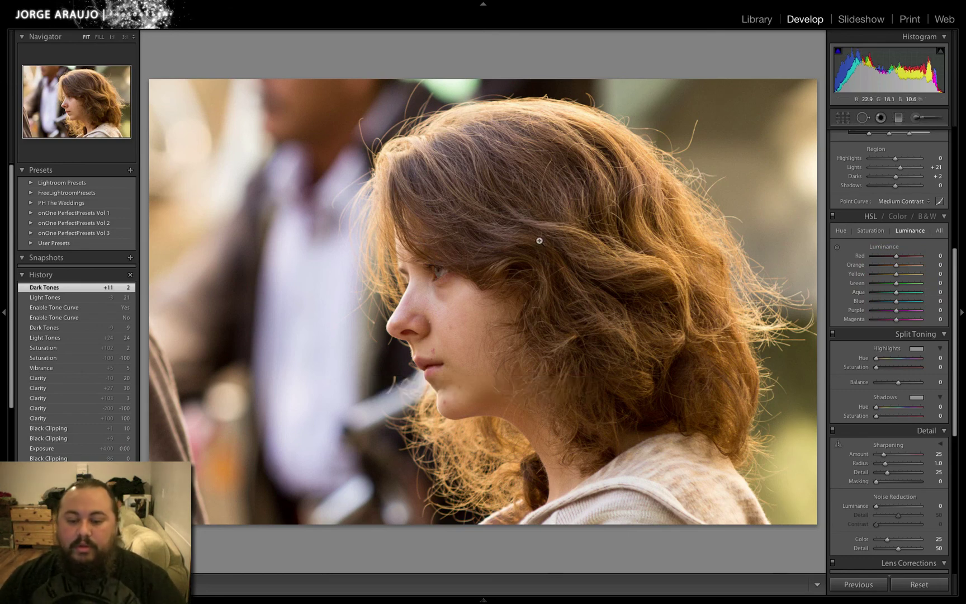
- Try an Orange hue shift of +100, undo it, and return to the HSL luminance adjustments
click(841, 231)
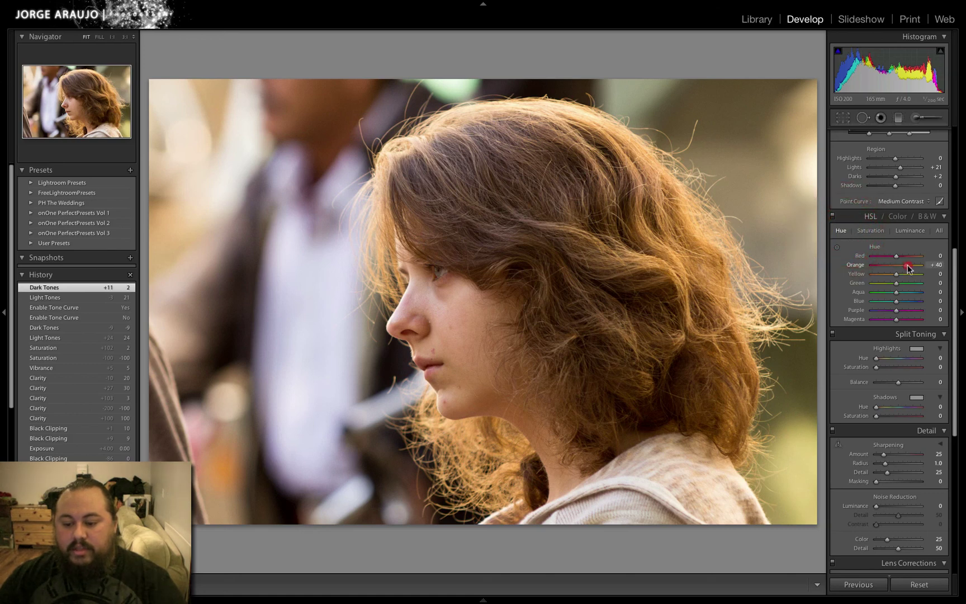
mouse_move(907, 266)
mouse_down()
mouse_move(915, 267)
mouse_move(870, 265)
mouse_move(920, 266)
mouse_up()
key(super+z)
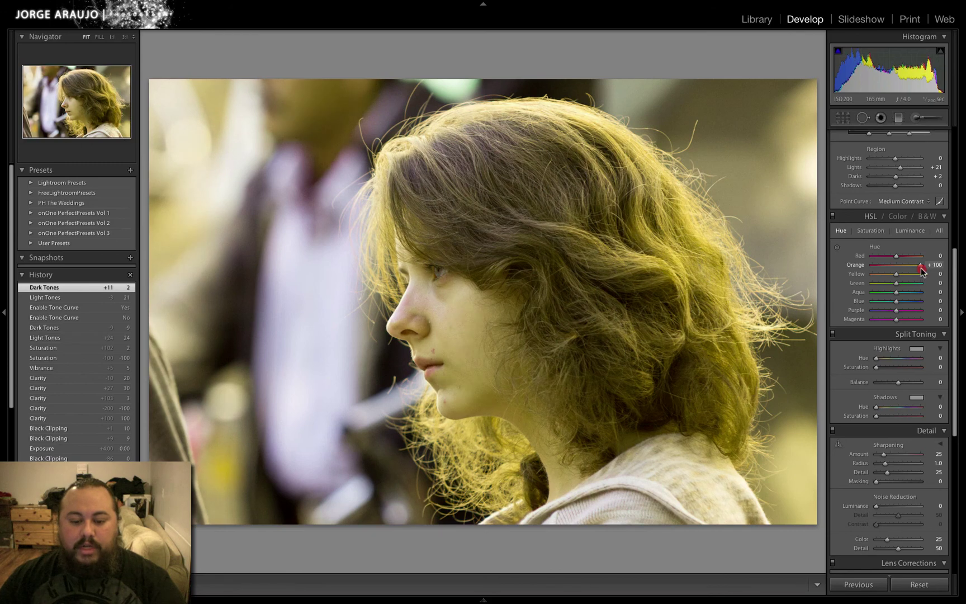
key(ctrl+z)
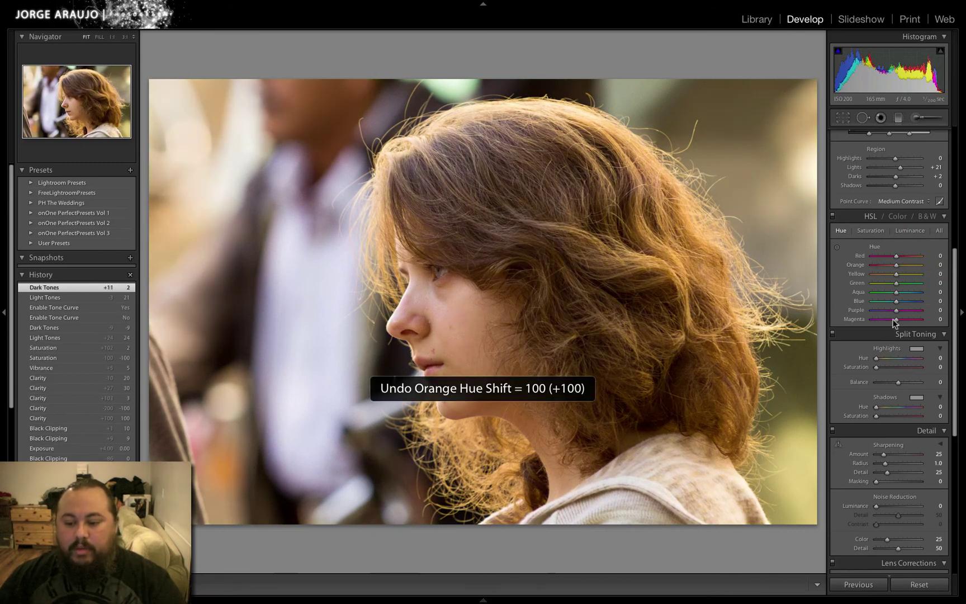
click(909, 230)
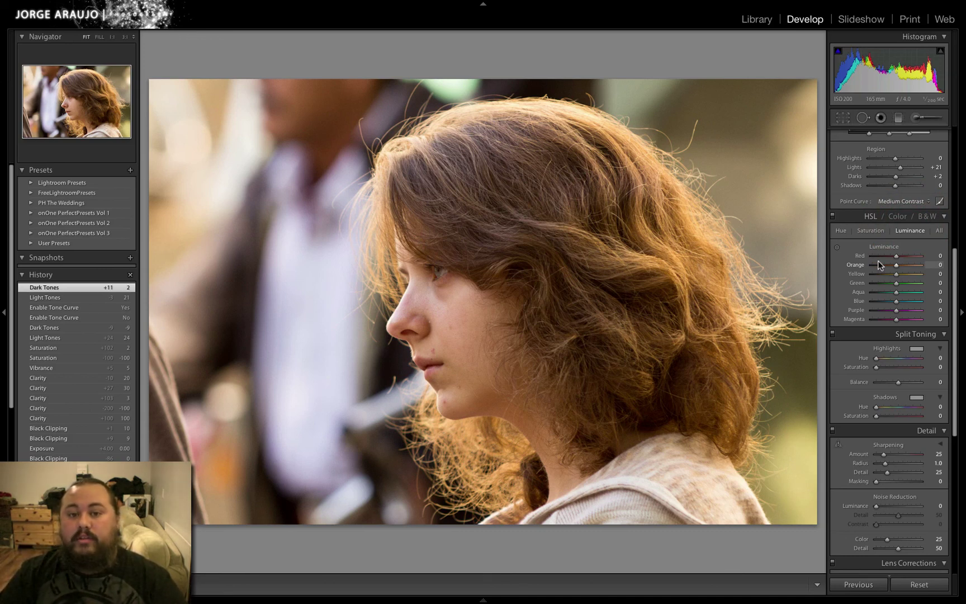
- Convert the portrait to Black & White and try Orange at -13 and -100 in the Black & White Mix
click(955, 295)
drag(955, 295, 955, 174)
click(925, 147)
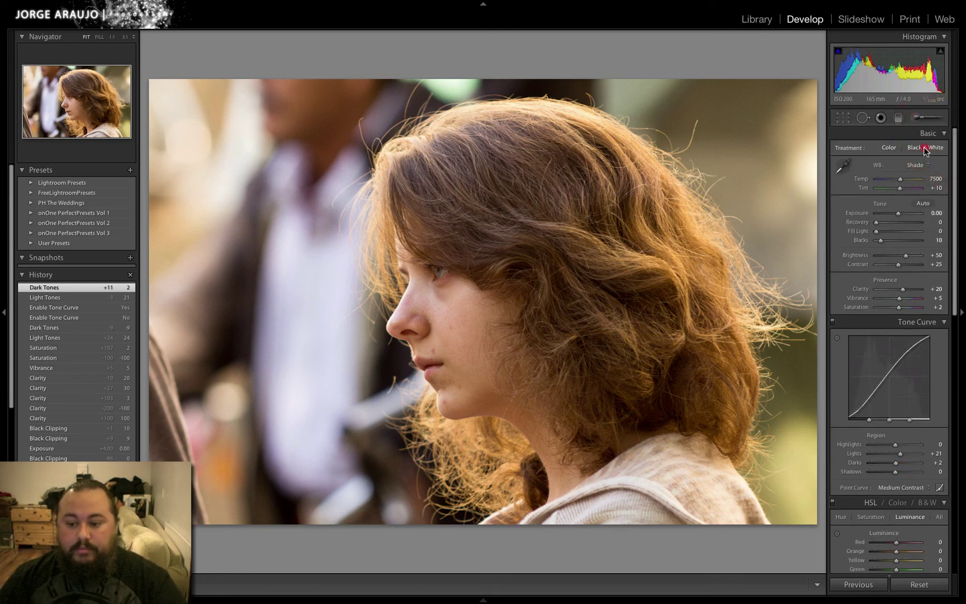
drag(955, 176, 950, 261)
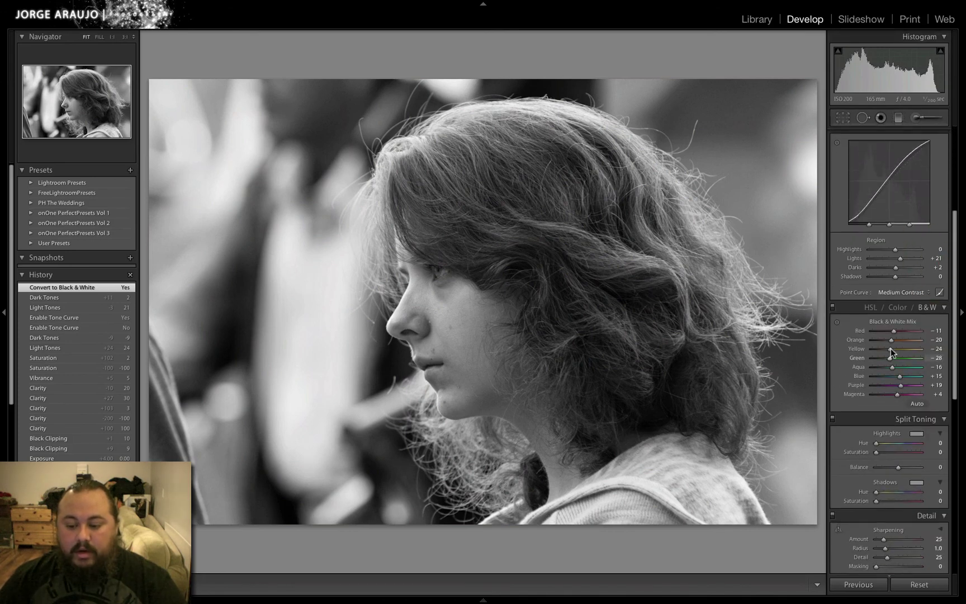
mouse_move(891, 339)
mouse_down()
mouse_move(919, 338)
mouse_move(893, 339)
mouse_up()
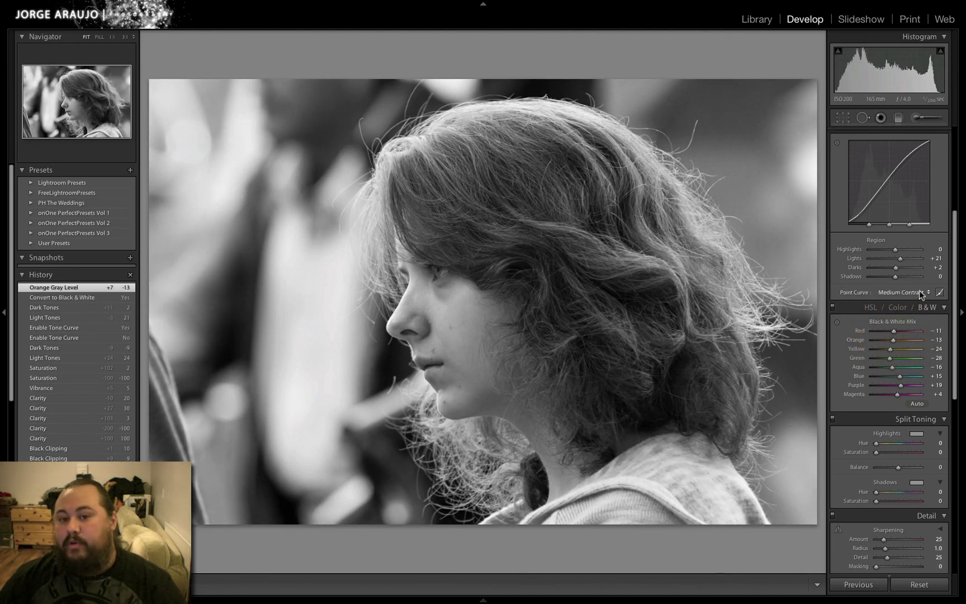
drag(893, 342, 931, 339)
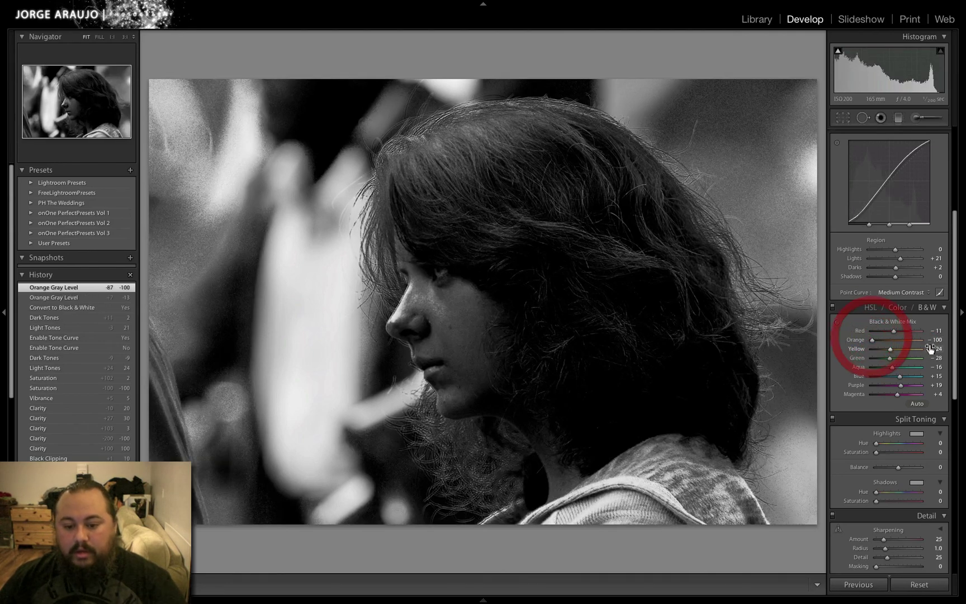
- Undo both Orange gray level changes and the black and white conversion
key(ctrl+z)
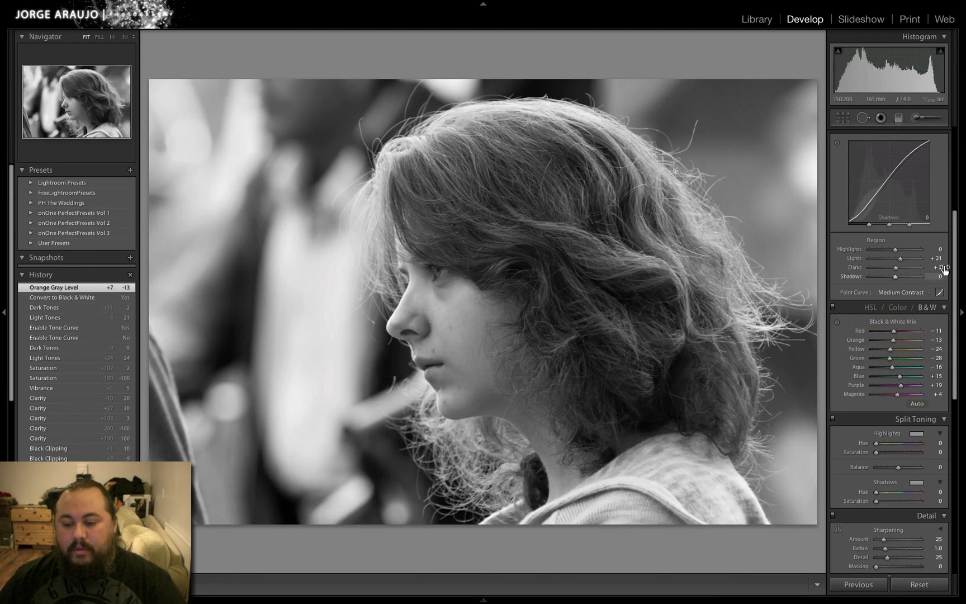
key(ctrl+z)
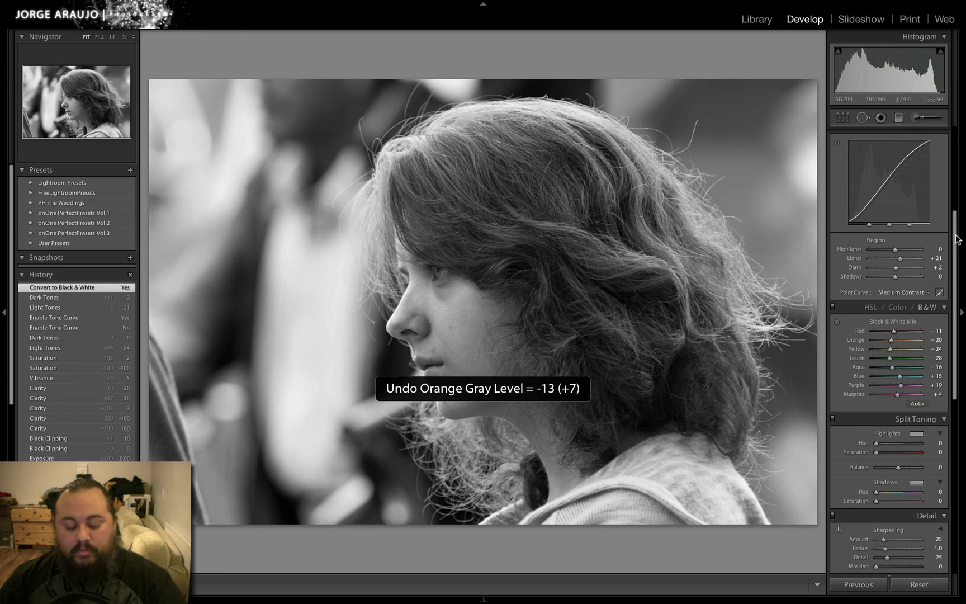
key(ctrl+z)
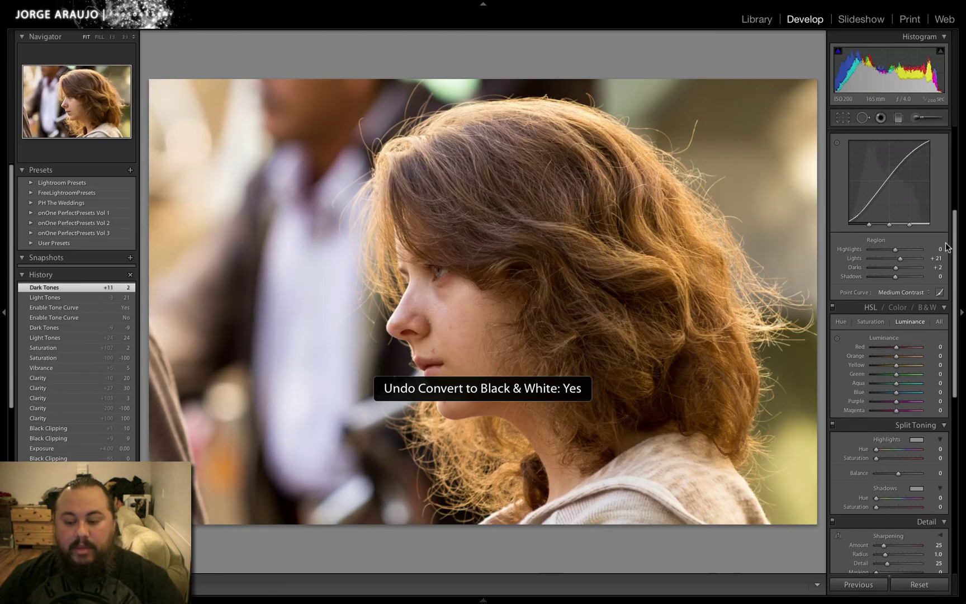
- Split-tone the portrait with highlights at hue 107 and saturation 65, and shadows at hue 190 and saturation 43
scroll(950, 300, down, 1)
click(949, 298)
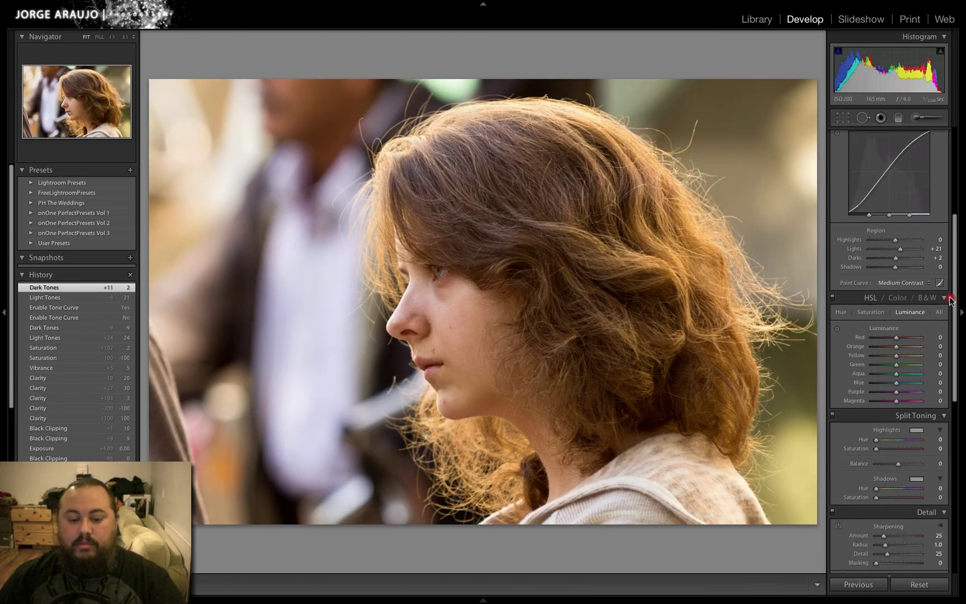
drag(950, 298, 941, 371)
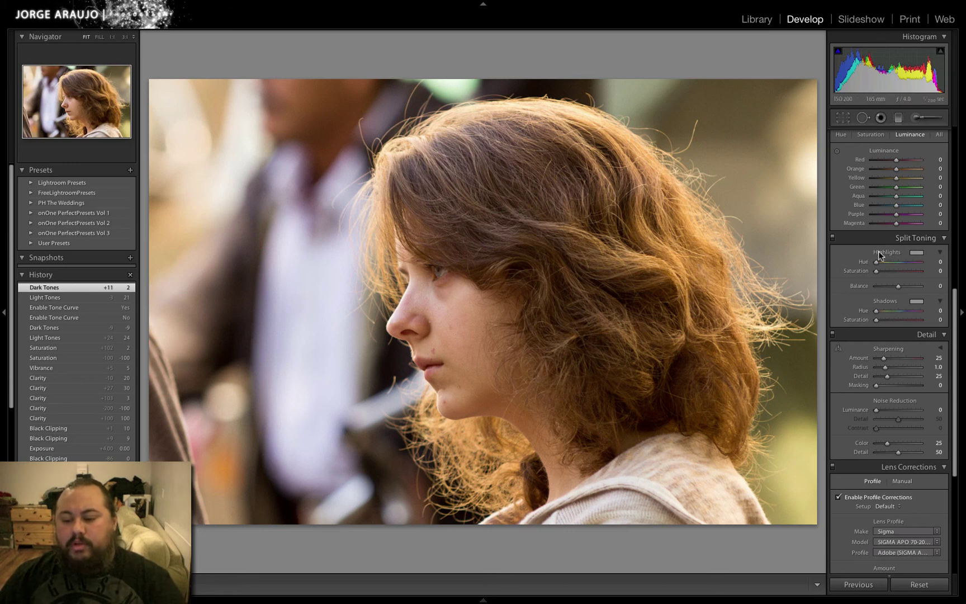
click(916, 252)
drag(763, 258, 765, 267)
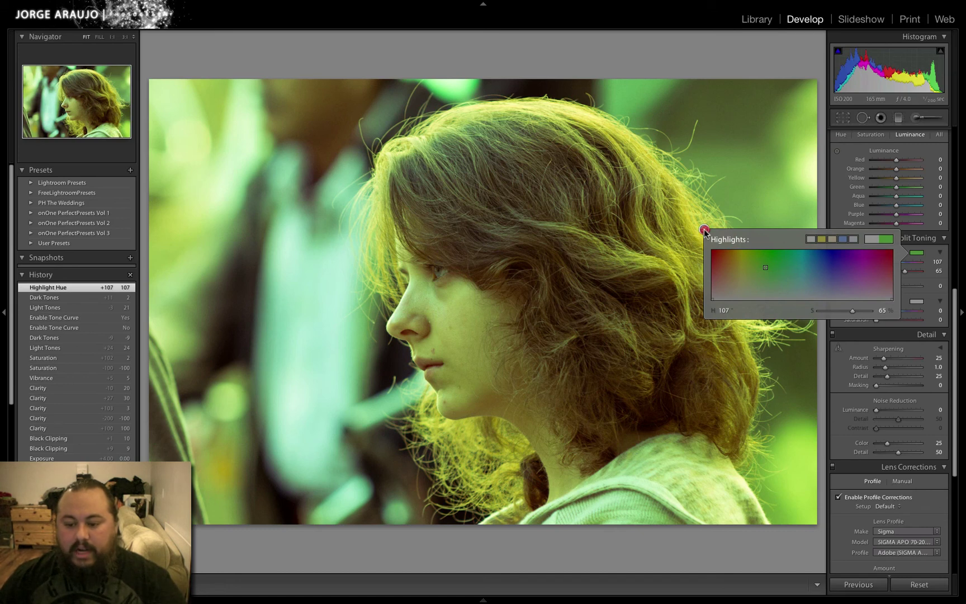
click(703, 230)
click(916, 301)
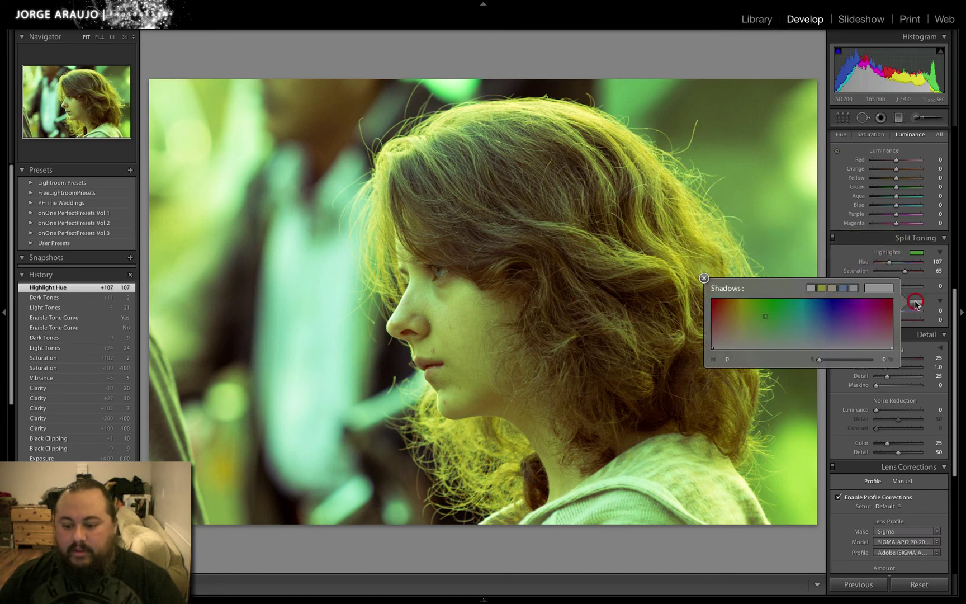
click(807, 327)
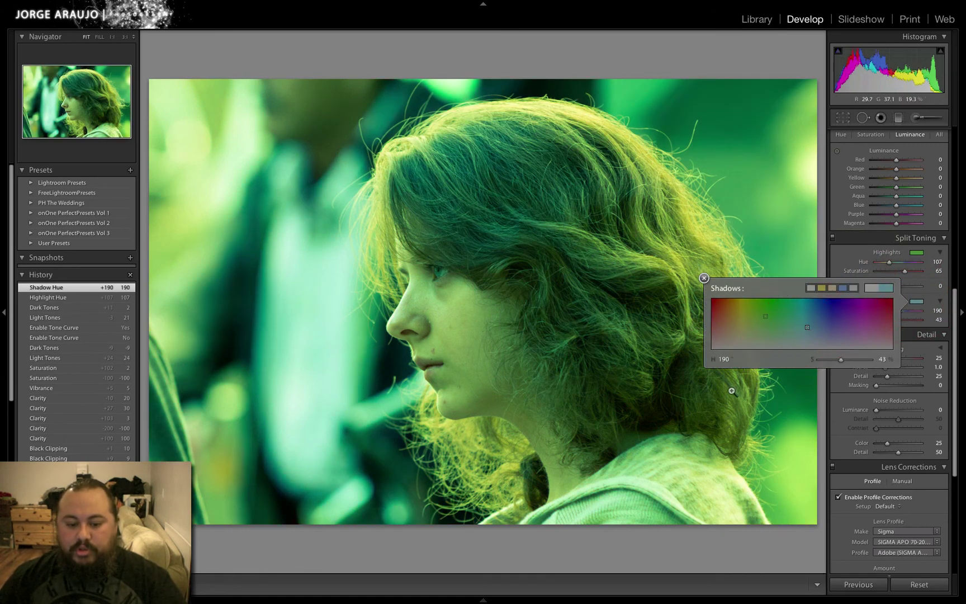
- Set the split-toning hues to 309 for the shadows and 204 for the highlights, and reset both saturations to 0
click(704, 277)
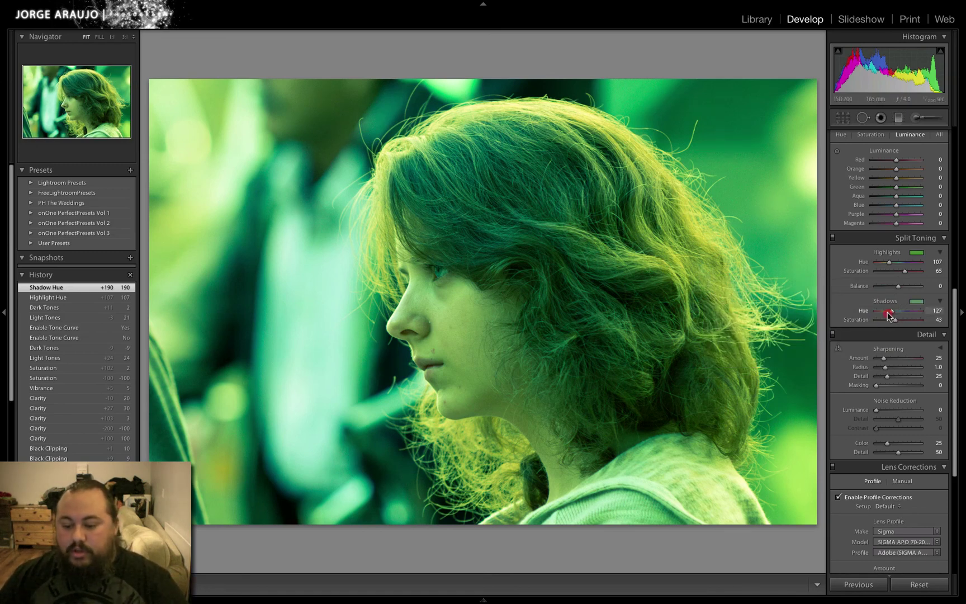
drag(888, 315, 914, 311)
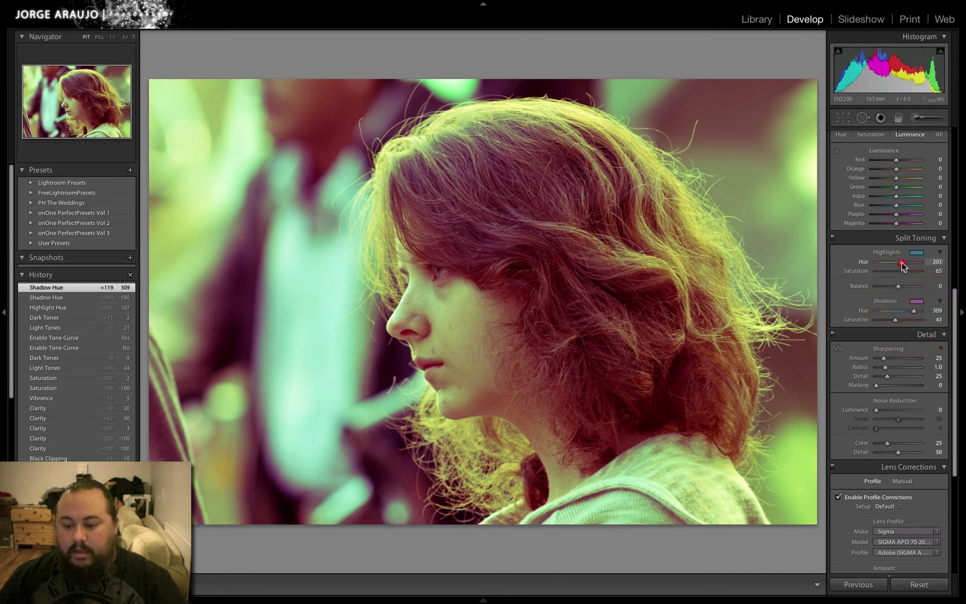
drag(904, 267, 902, 267)
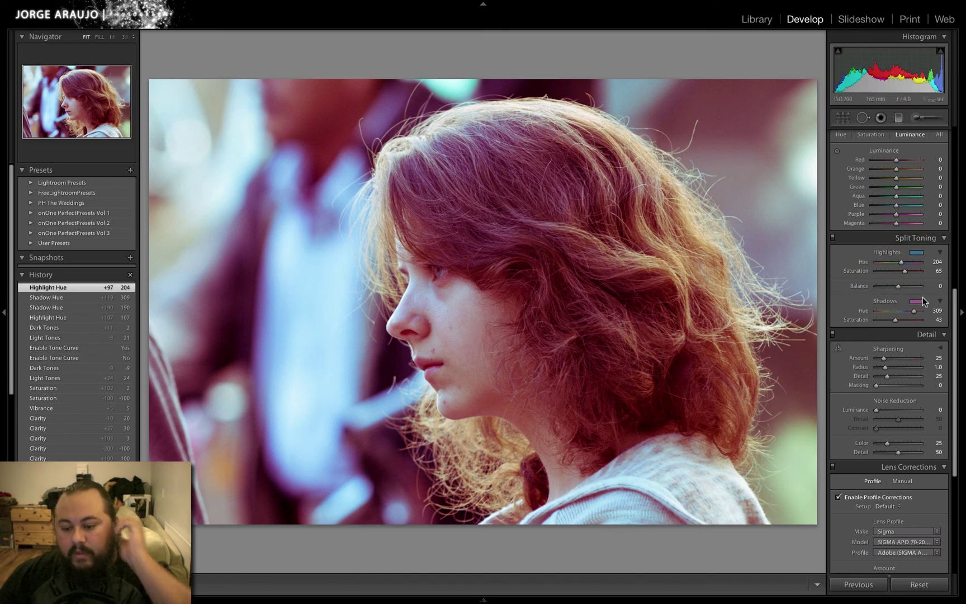
double_click(846, 270)
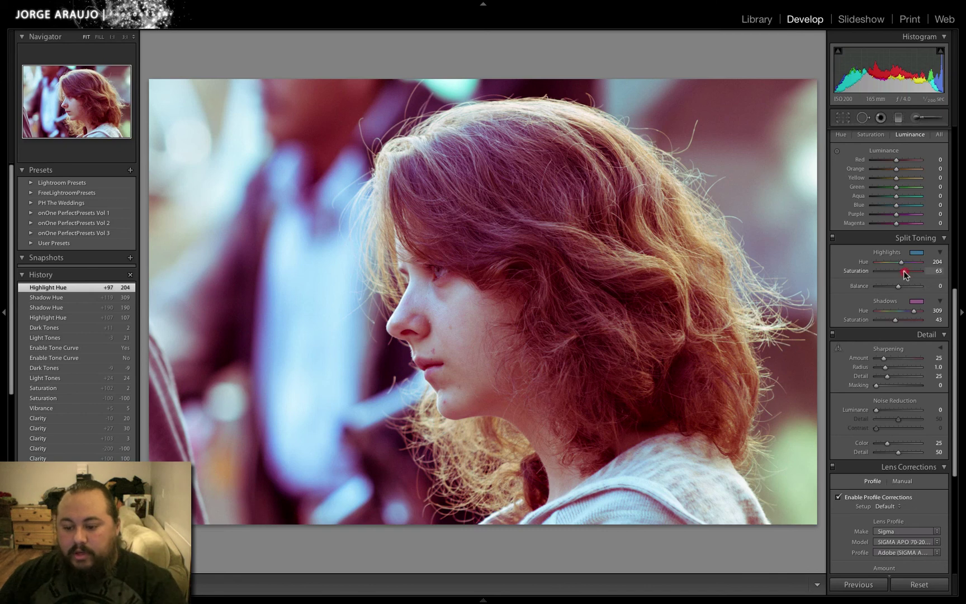
double_click(895, 319)
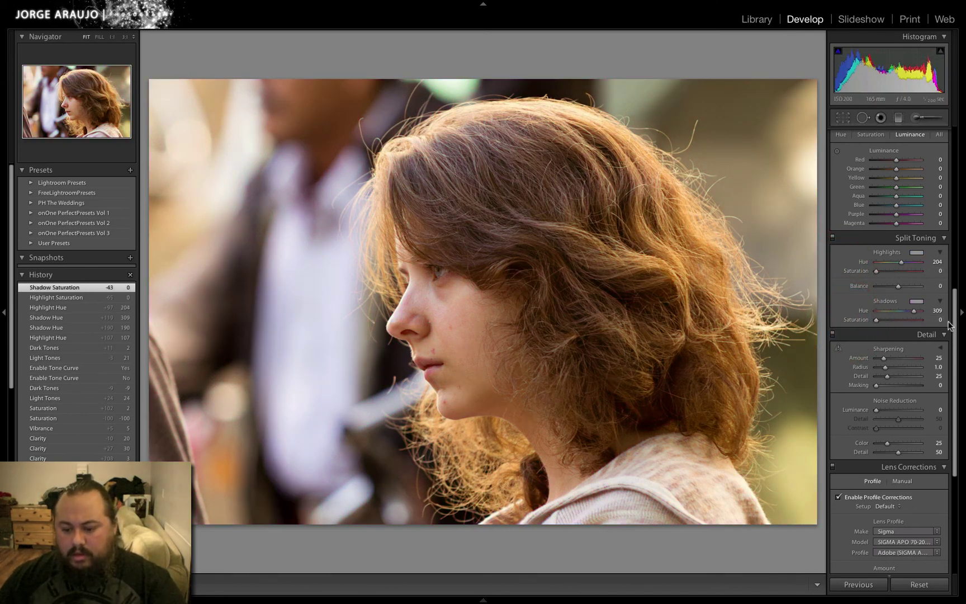
- Try a sharpening amount of 82 on the face and compare the portrait with the Detail adjustments off and on
drag(954, 317, 955, 355)
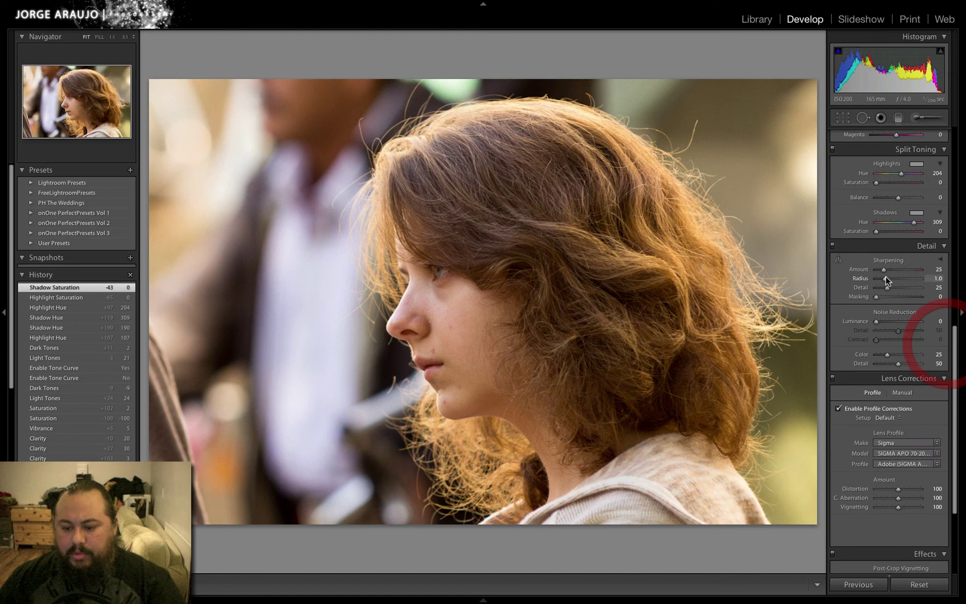
click(441, 281)
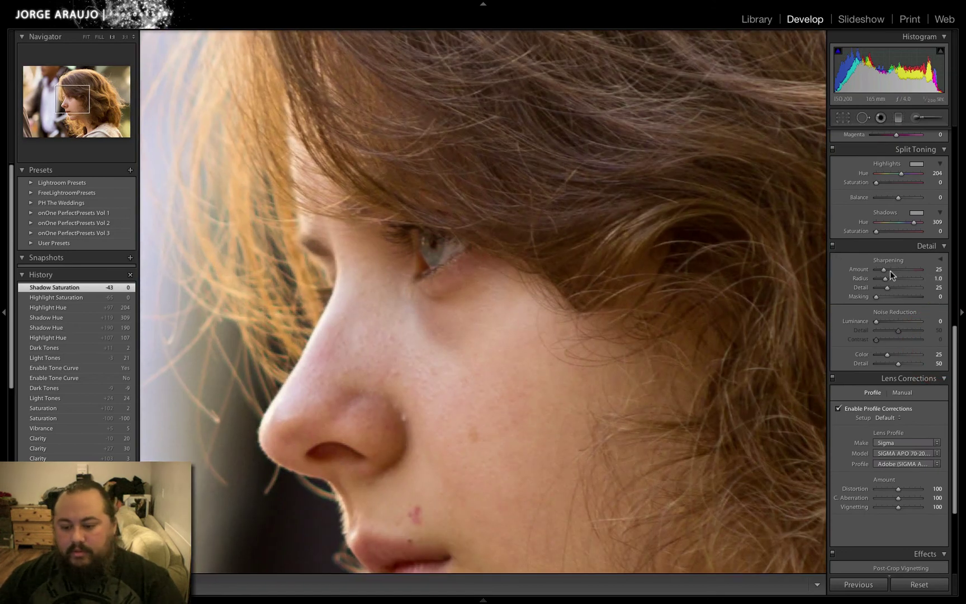
drag(891, 272, 900, 271)
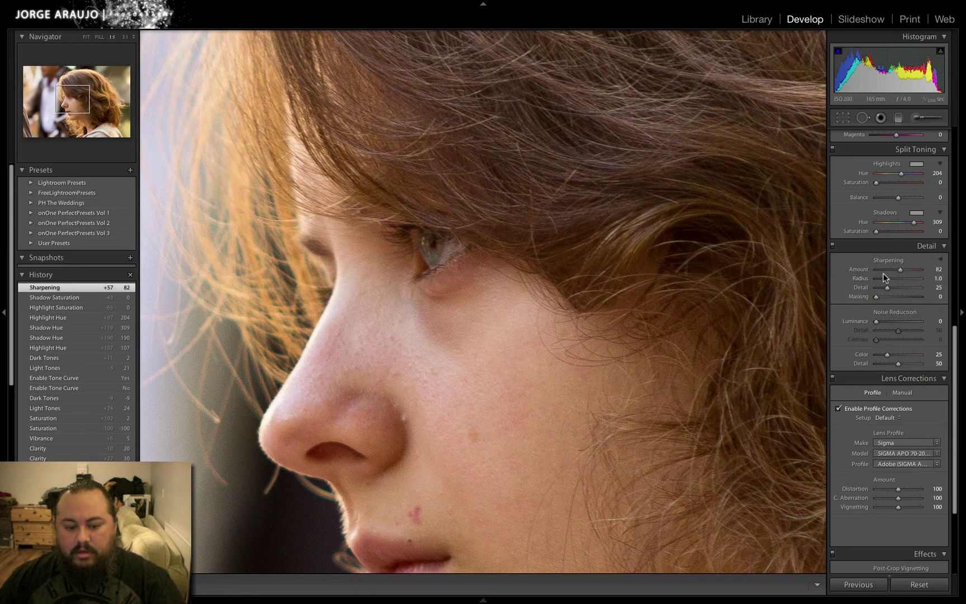
click(833, 245)
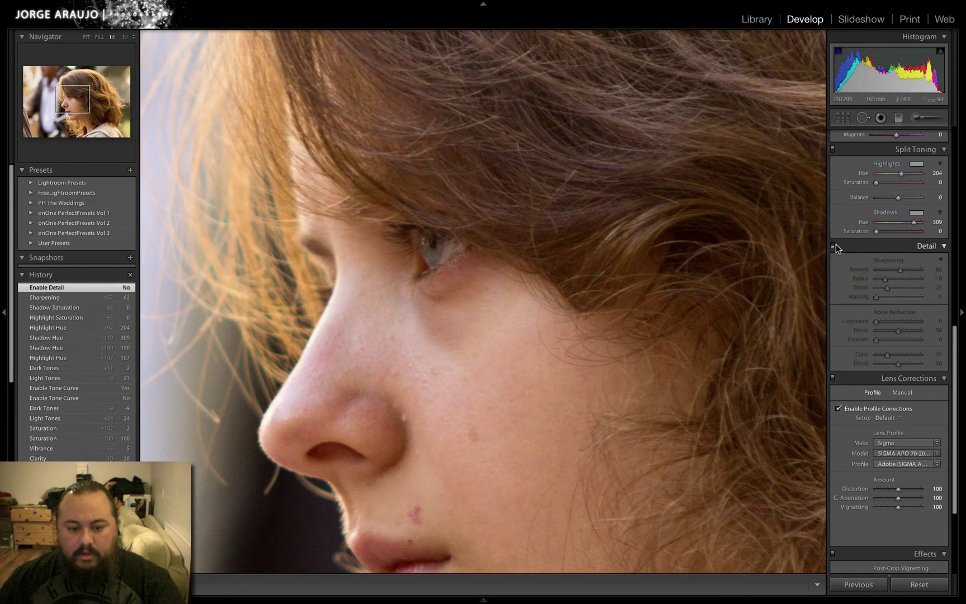
click(833, 246)
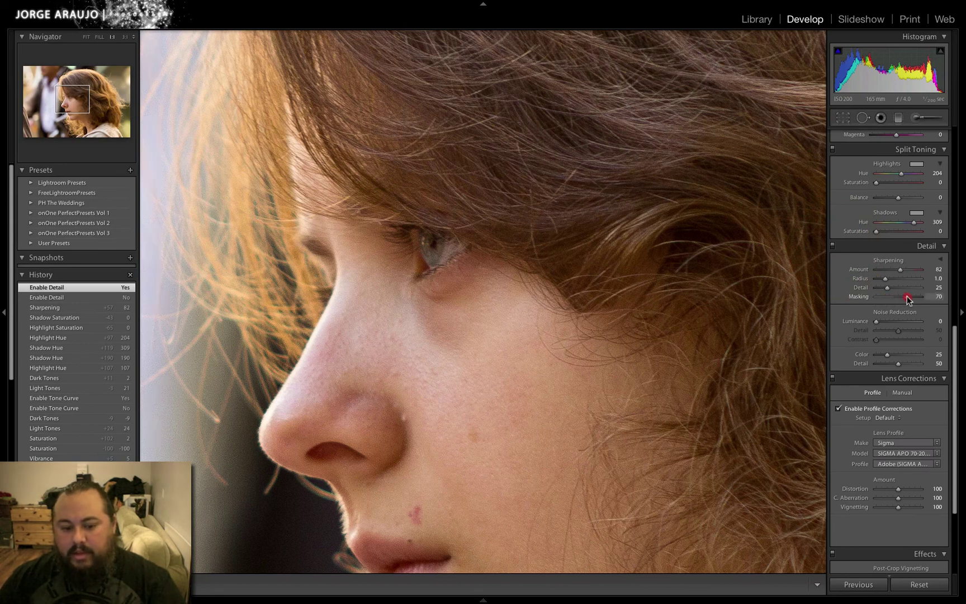
- Try sharpening masking at 70, 89 and 86 while previewing the edge mask on the face and the whole portrait
drag(907, 299, 918, 297)
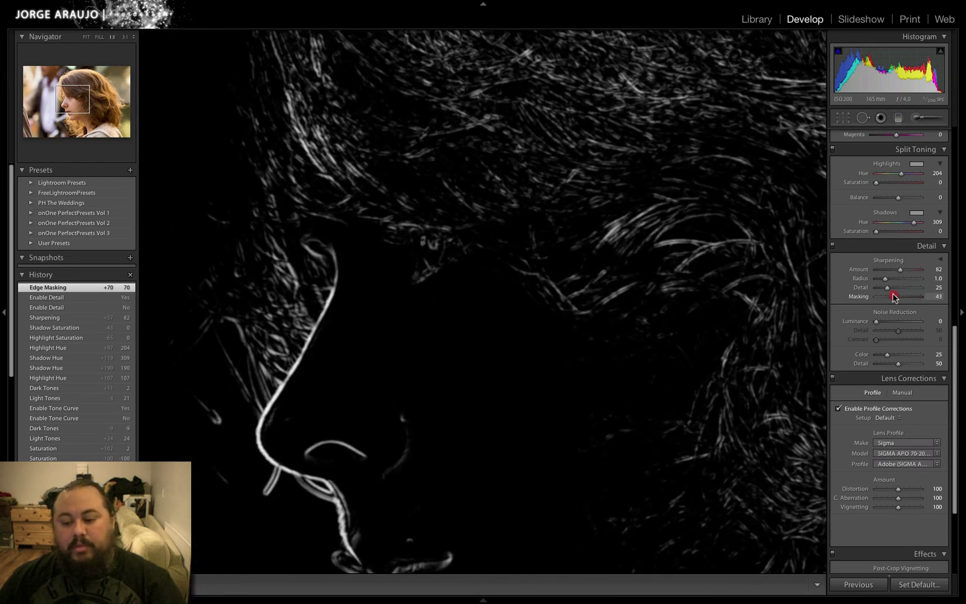
drag(882, 298, 883, 299)
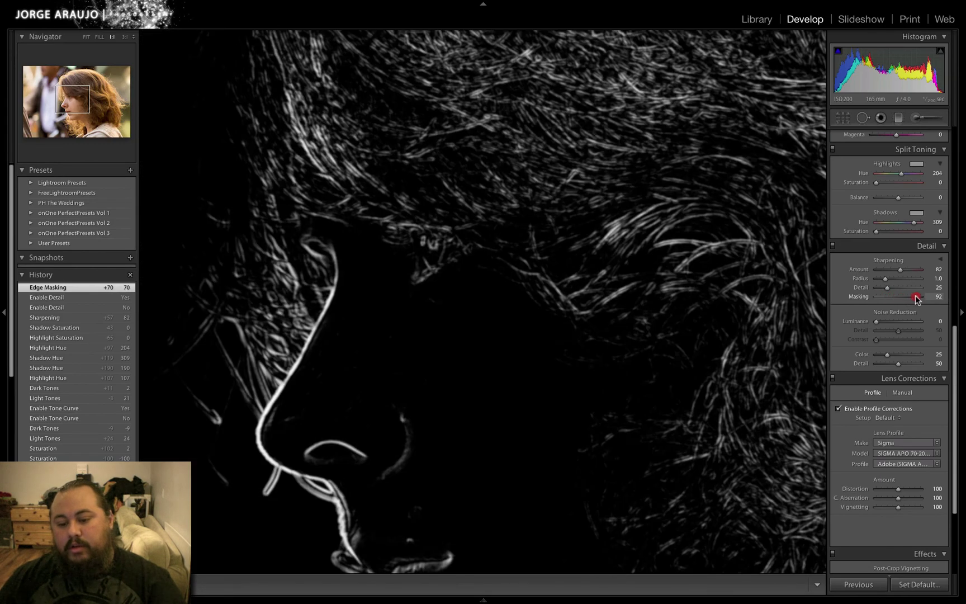
drag(915, 299, 916, 299)
click(557, 292)
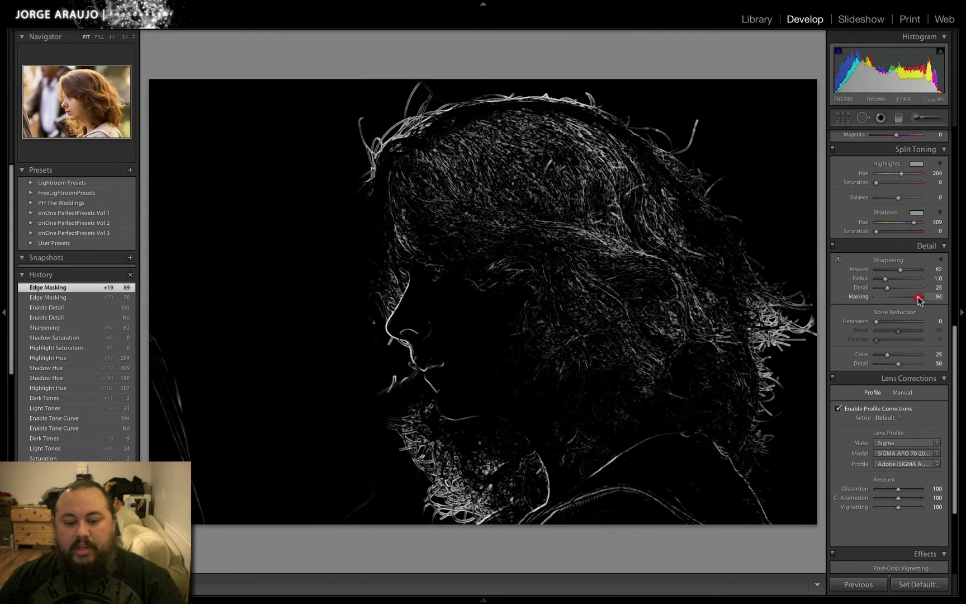
drag(915, 300, 916, 297)
- Set the sharpening amount to 54 and the masking to 49 while viewing the face up close
click(441, 311)
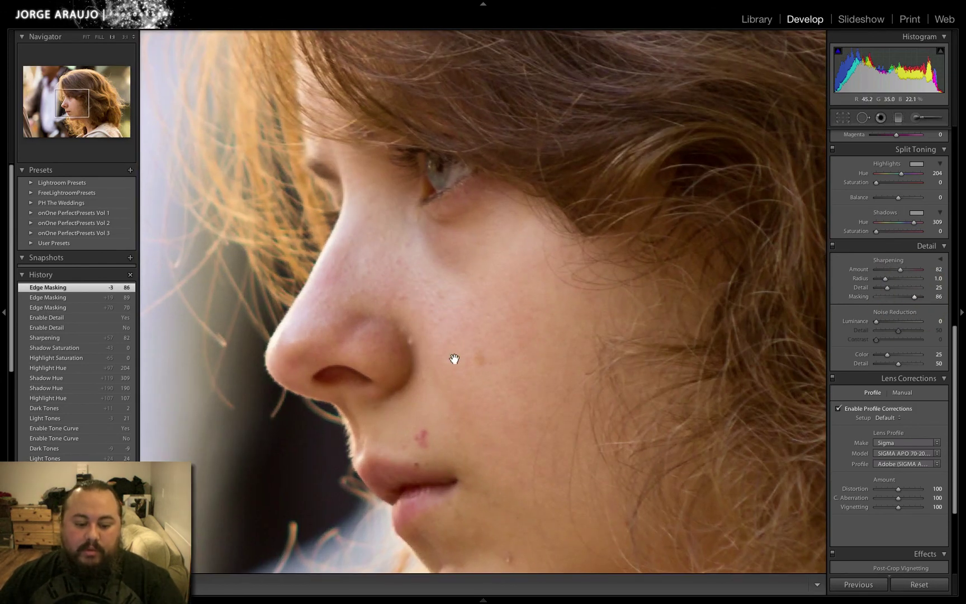
mouse_move(898, 267)
mouse_down()
mouse_move(888, 278)
mouse_move(897, 297)
mouse_move(893, 270)
mouse_up()
drag(317, 361, 518, 332)
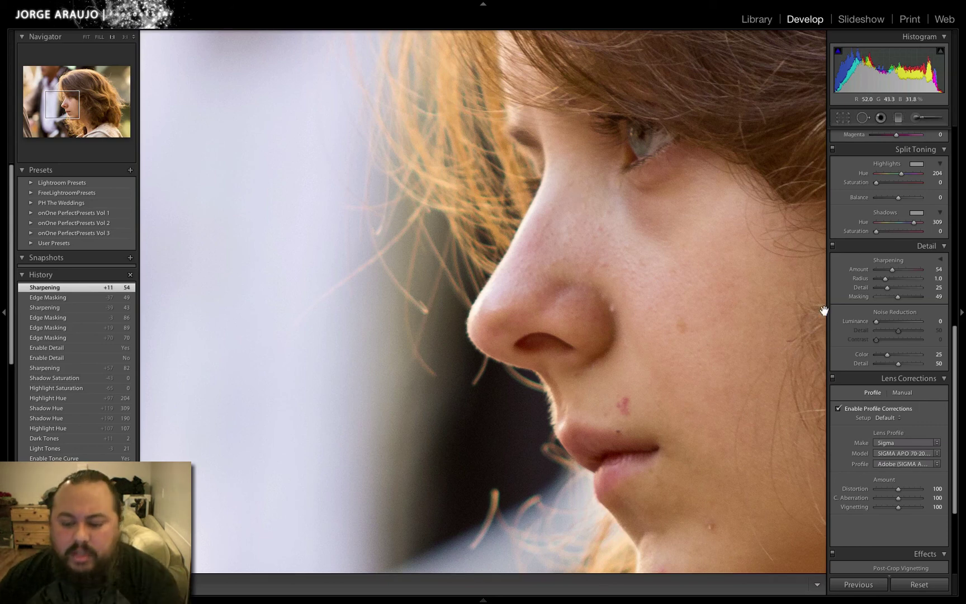
- Set the luminance noise reduction to 52 and inspect the skin on the face
drag(876, 321, 899, 321)
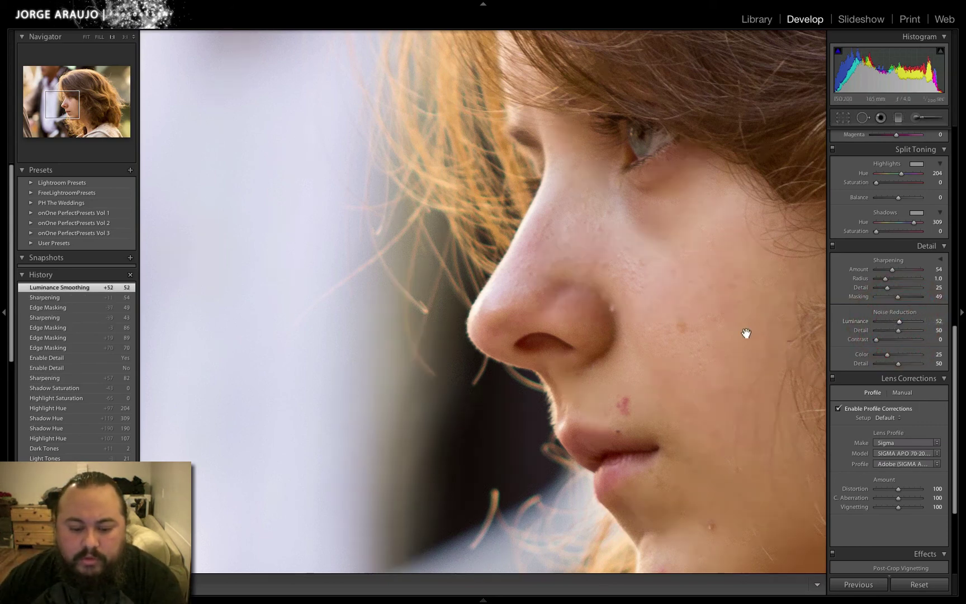
drag(470, 331, 496, 297)
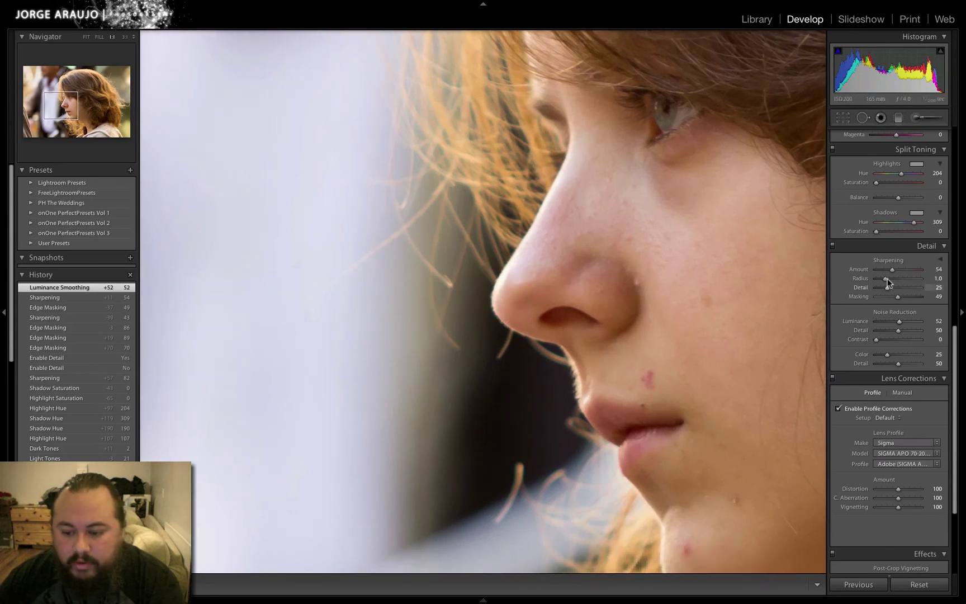
- Try luminance noise reduction at 0 and 37, view the whole portrait, and reset it to 0
drag(893, 320, 835, 327)
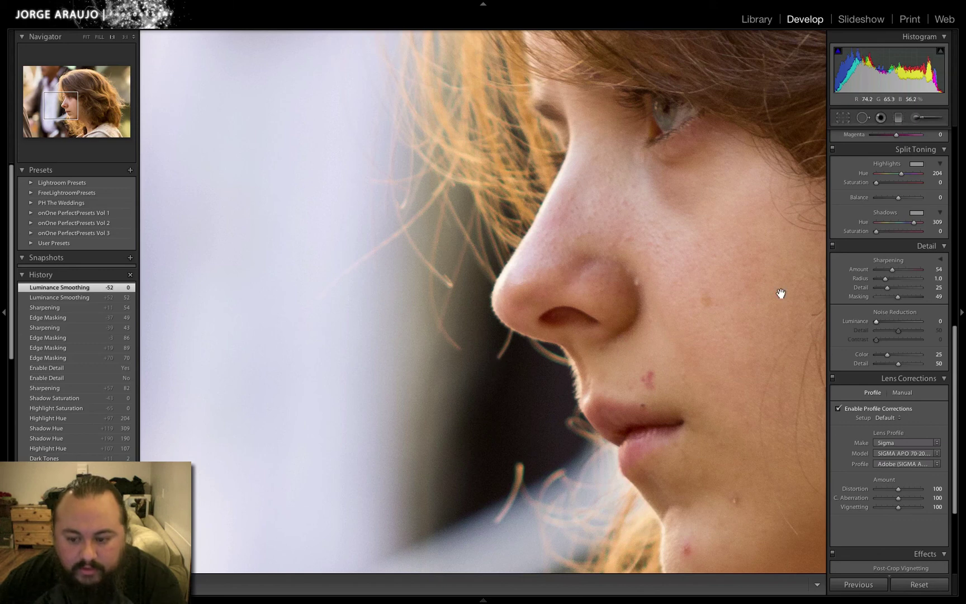
drag(876, 321, 890, 325)
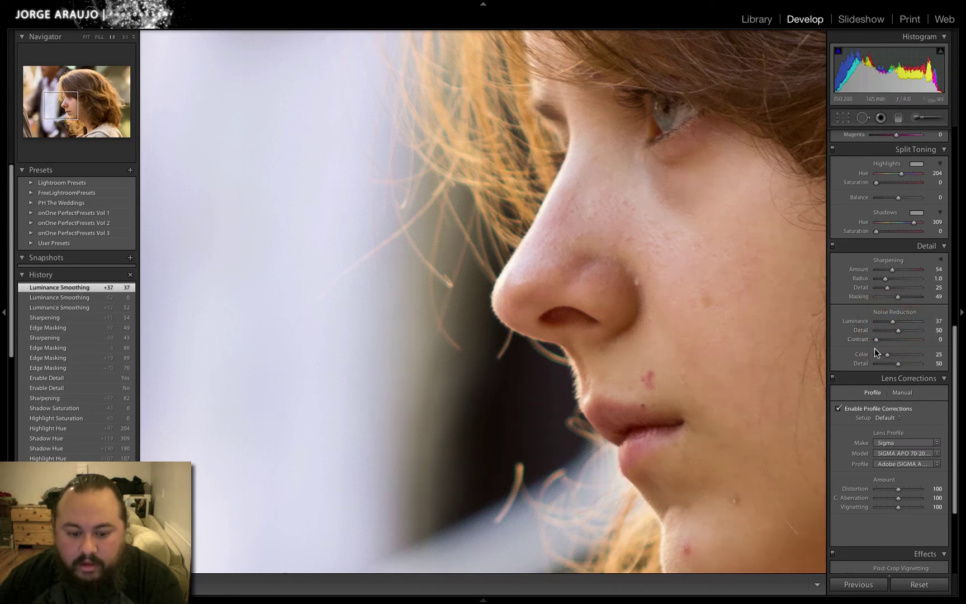
click(600, 204)
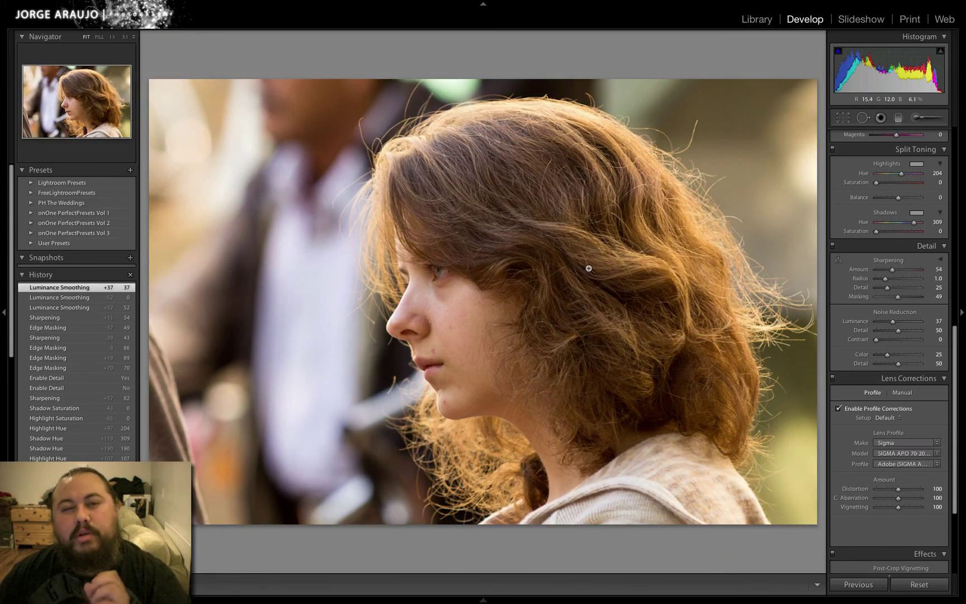
double_click(854, 322)
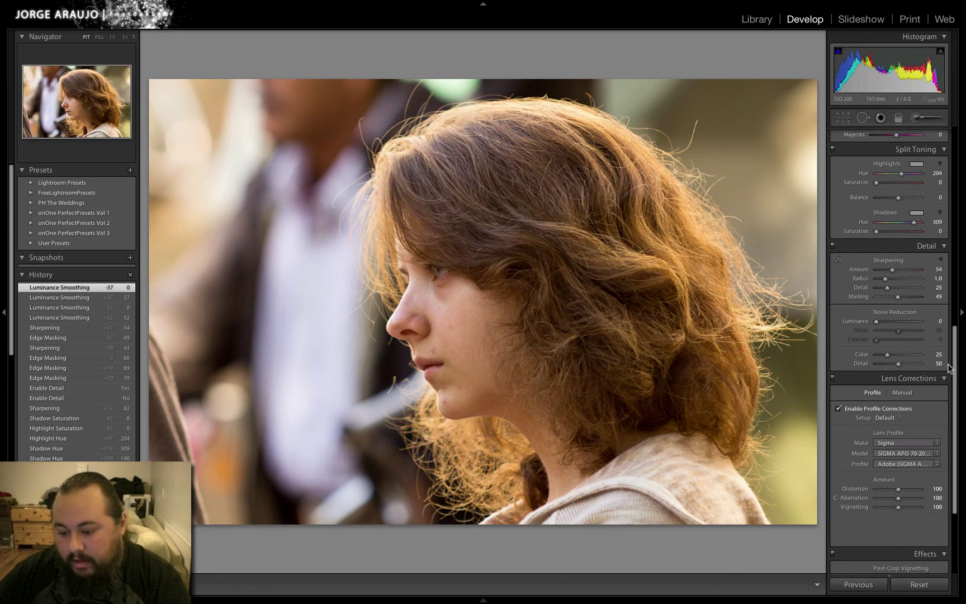
- Try a post-crop vignette with amount -100, midpoint 15, roundness +7, feather 92 and highlights 23
scroll(945, 380, down, 5)
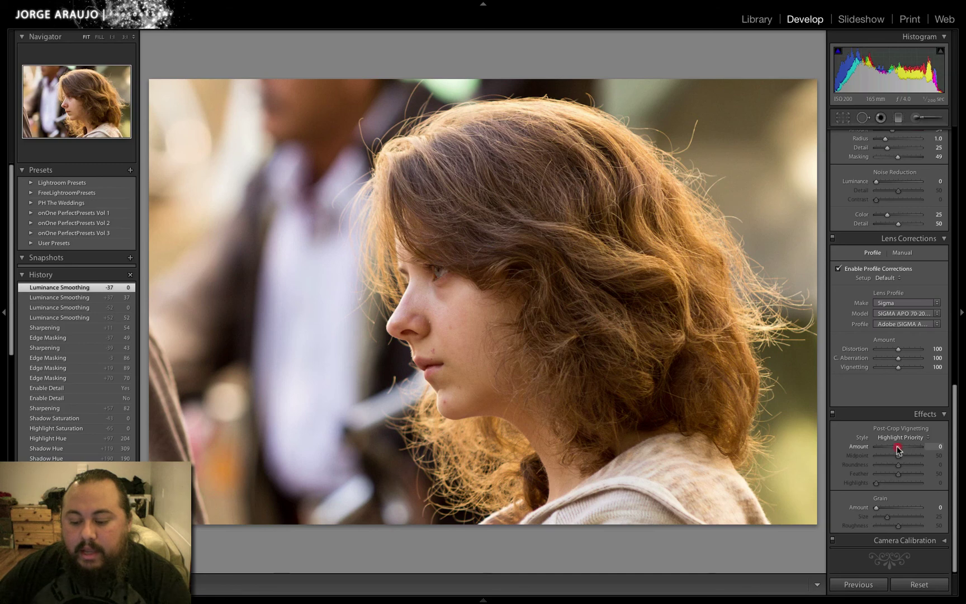
drag(897, 447, 886, 483)
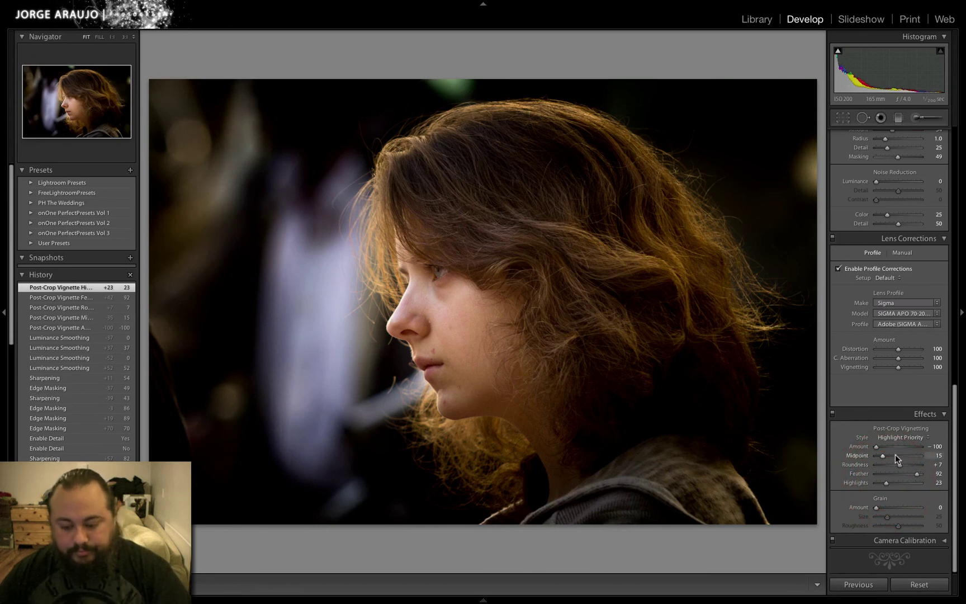
- Undo all the post-crop vignette changes and the last three luminance smoothing changes
key(ctrl+z)
key(ctrl+z)
key(ctrl+z)
key(ctrl+z)
key(ctrl+z)
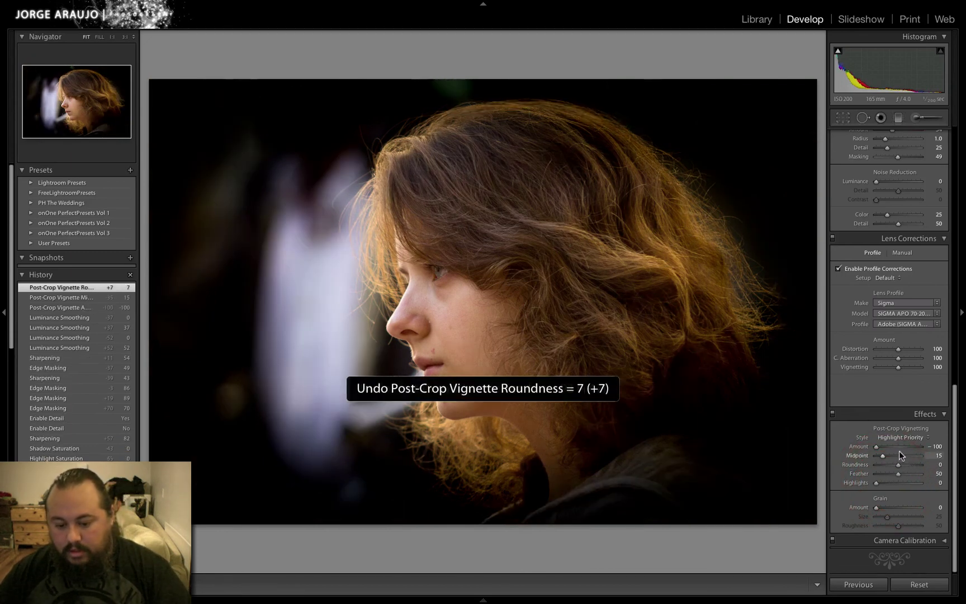
key(ctrl+z)
key(ctrl+z)
key(ctrl+z)
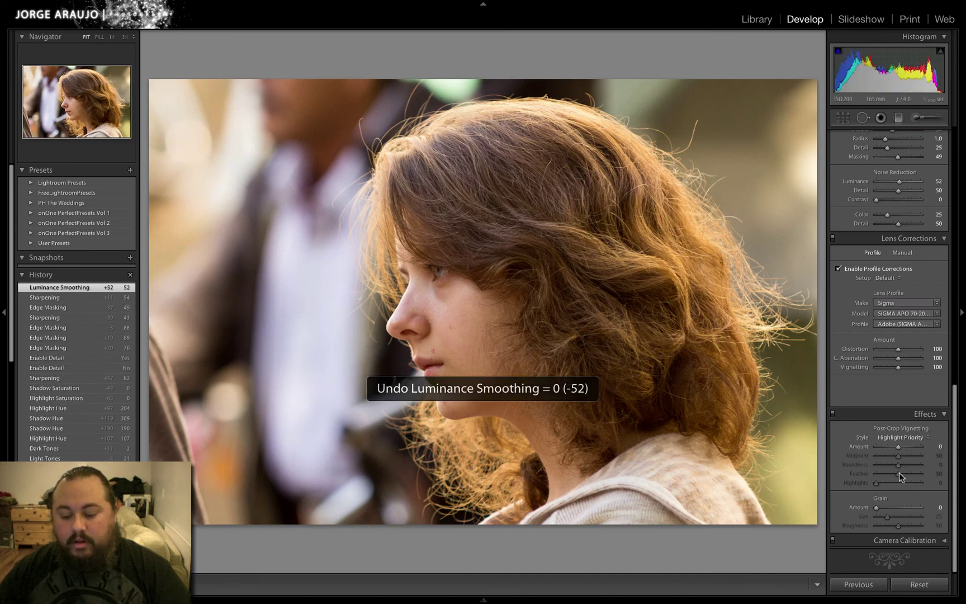
- Try post-crop vignette amounts of -11, -34 and -1, and return the amount to 0
click(898, 446)
mouse_move(897, 446)
mouse_down()
mouse_move(894, 455)
mouse_move(891, 447)
mouse_up()
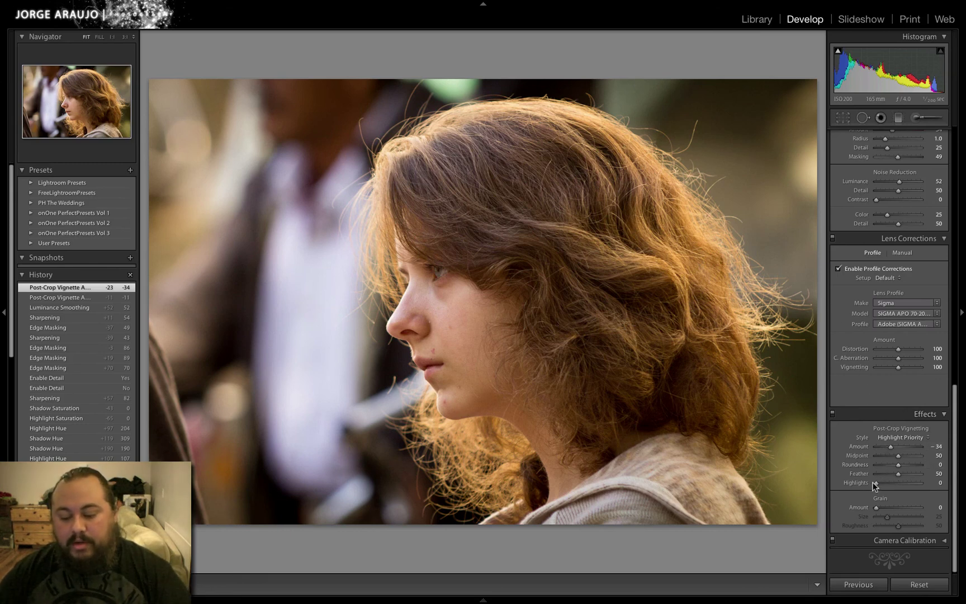
key(ctrl+z)
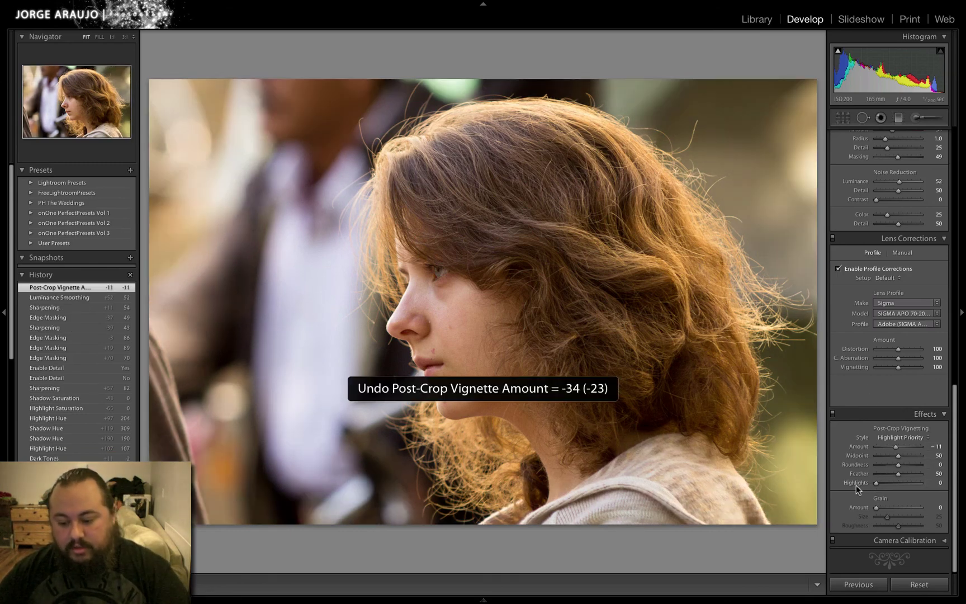
drag(899, 448, 897, 453)
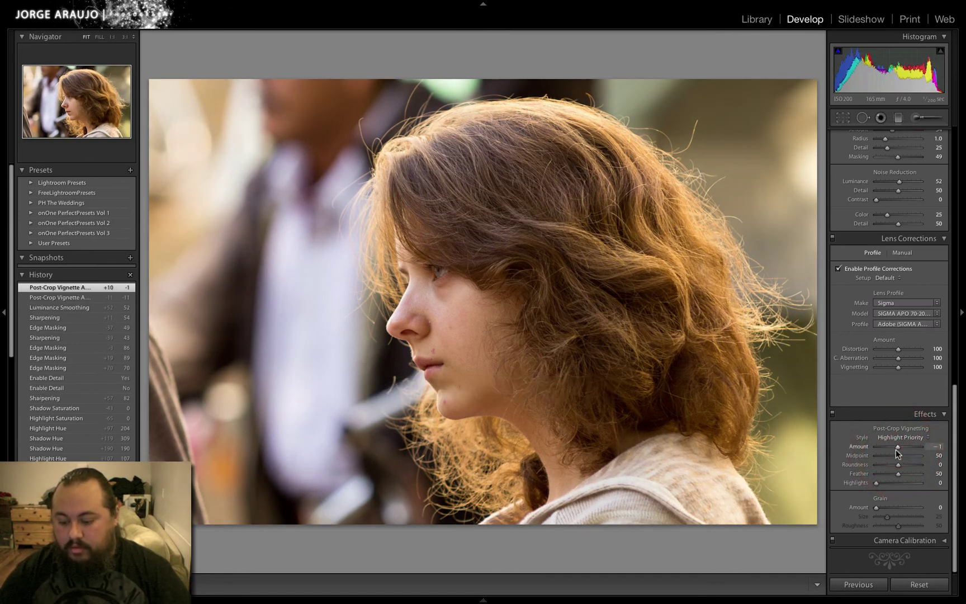
click(934, 446)
key(0)
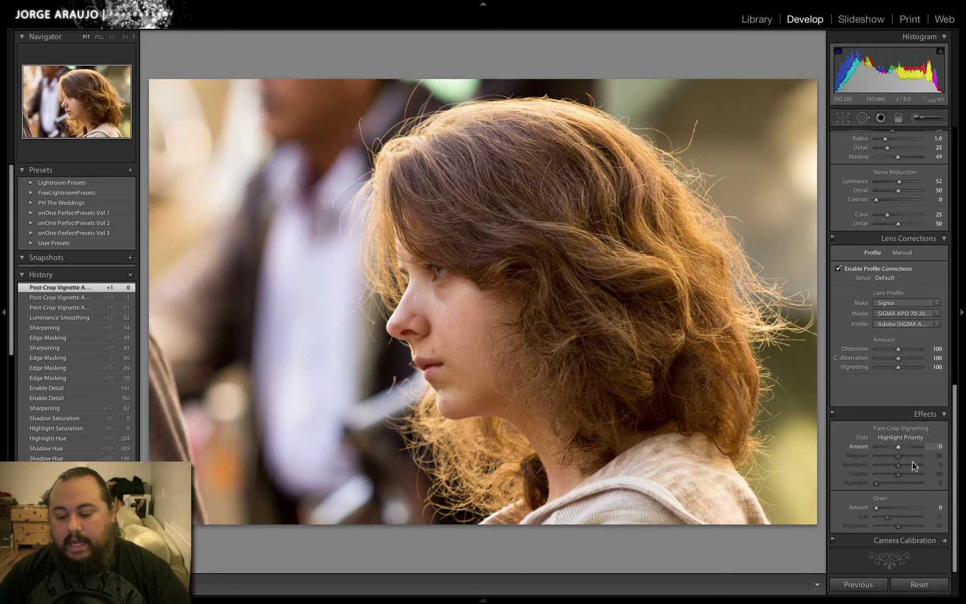
- Try grain amounts of 59, 30 and 63 on the face and the full portrait, and reset the grain to 0
click(408, 316)
click(431, 302)
click(429, 299)
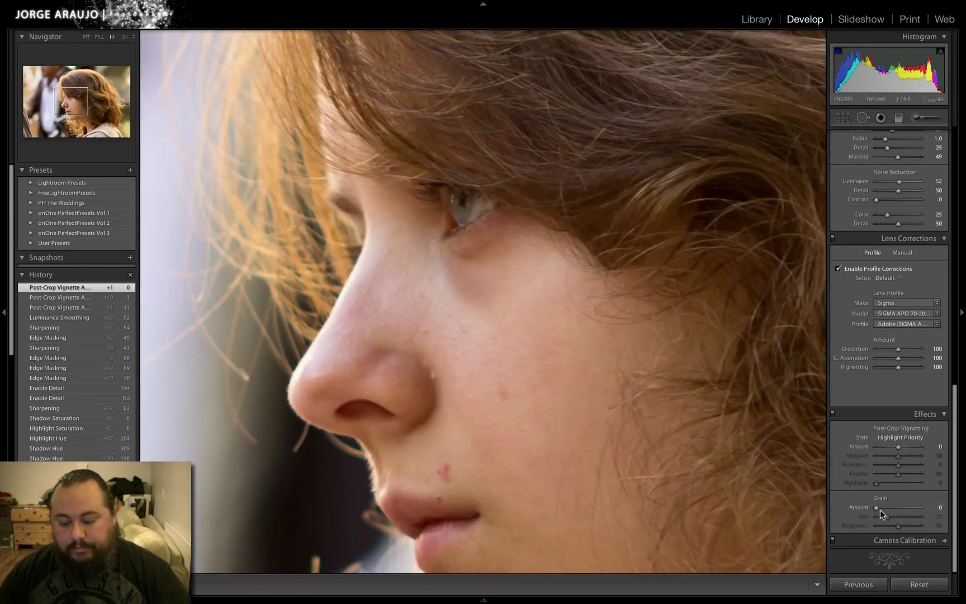
drag(879, 511, 900, 511)
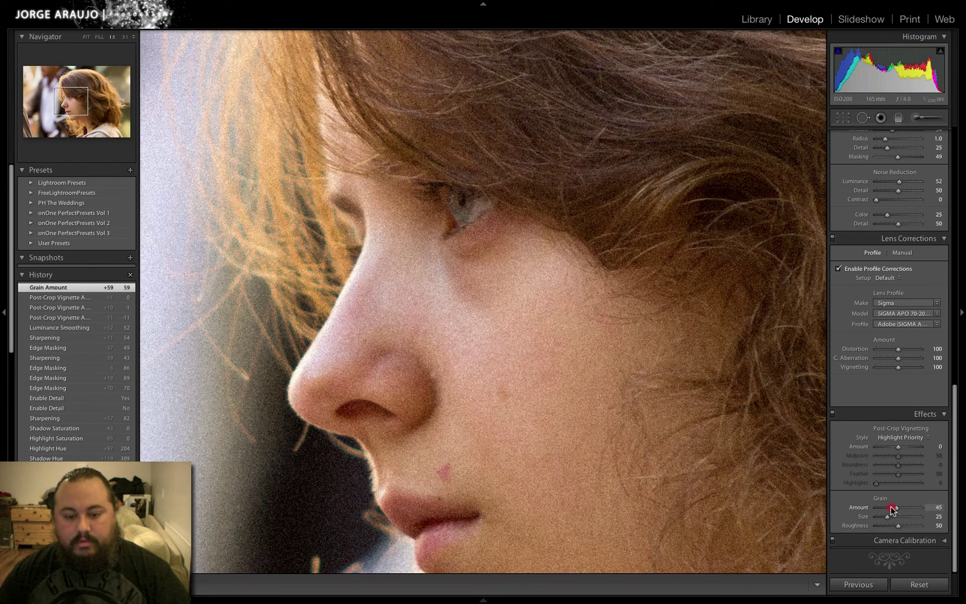
drag(892, 508, 888, 509)
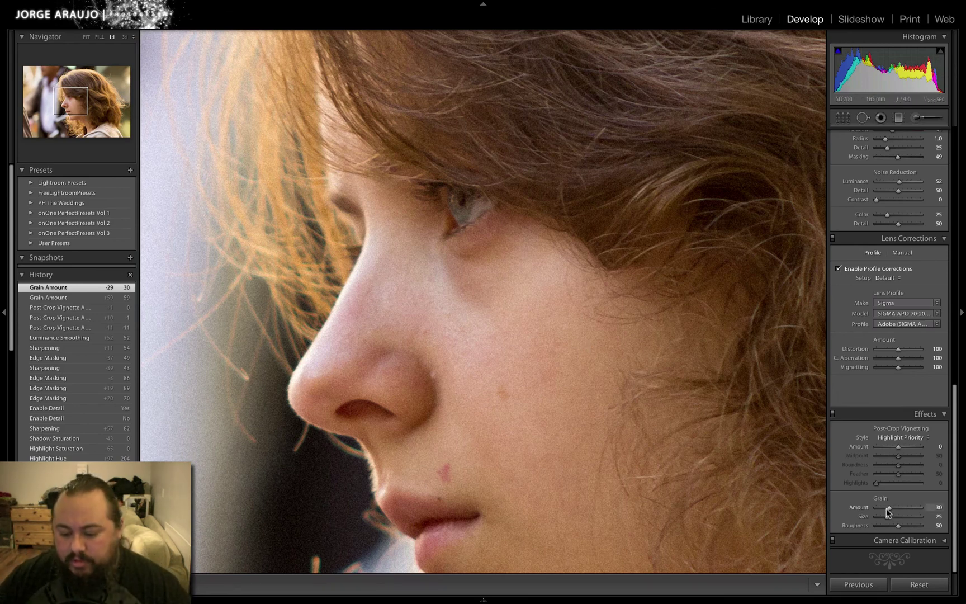
drag(904, 509, 905, 507)
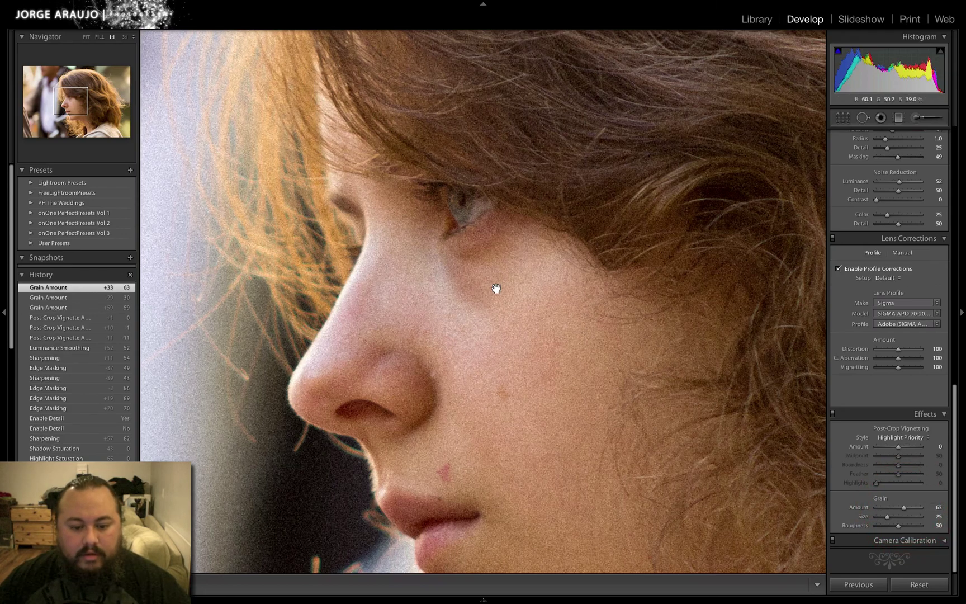
click(470, 345)
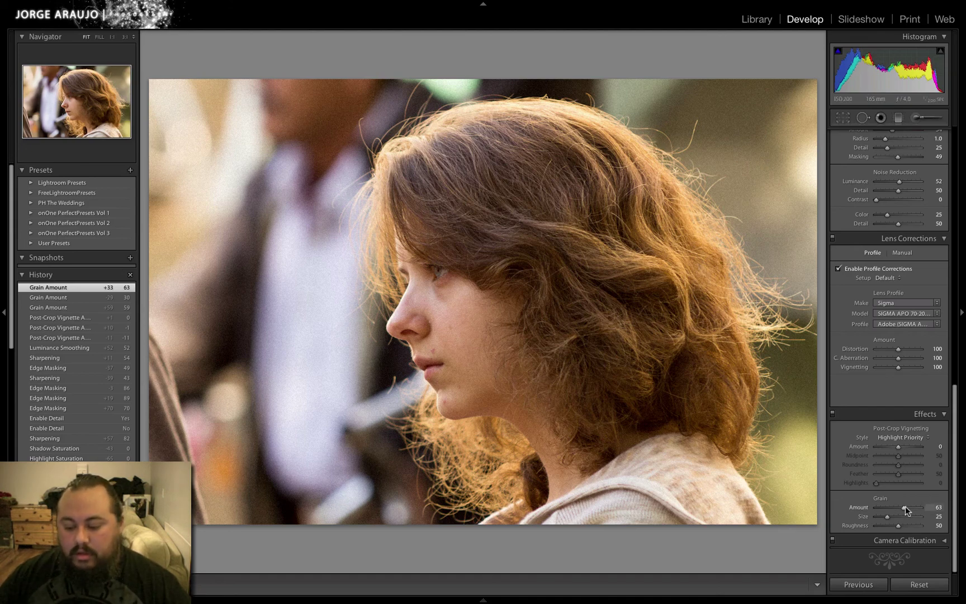
drag(903, 506, 838, 509)
click(421, 311)
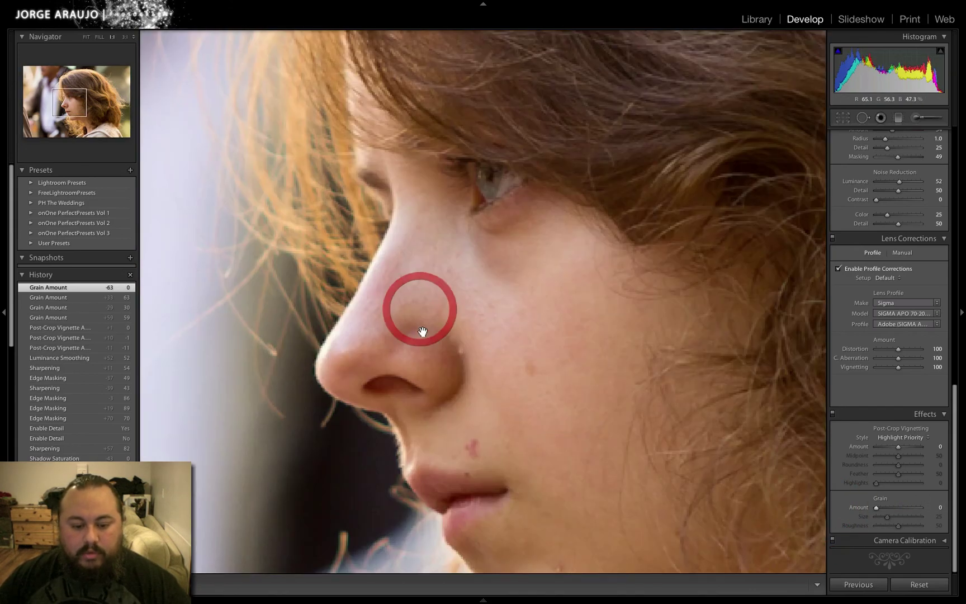
- Reset the luminance noise reduction to 0 and check the skin detail on the nose and cheek
click(471, 301)
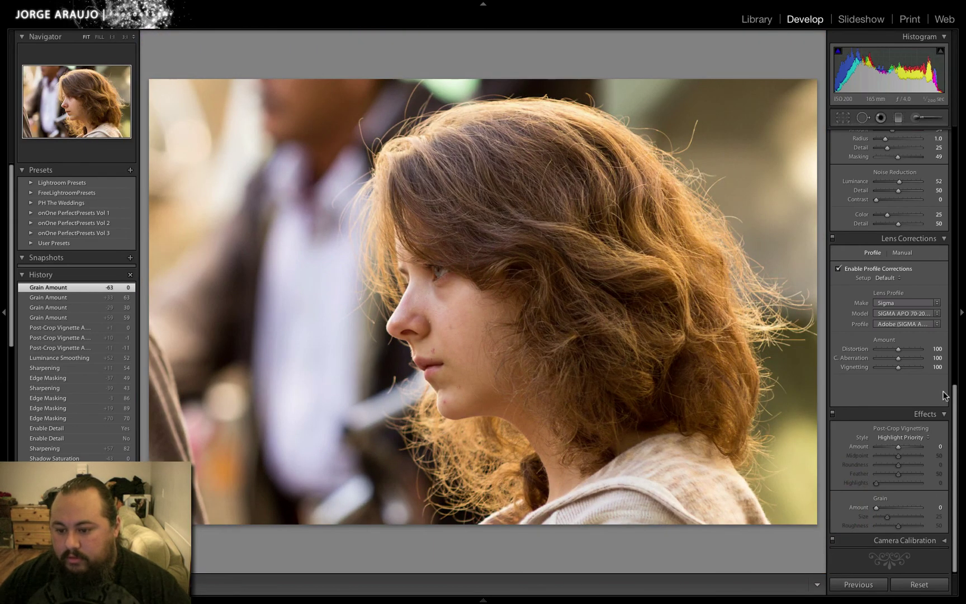
double_click(855, 181)
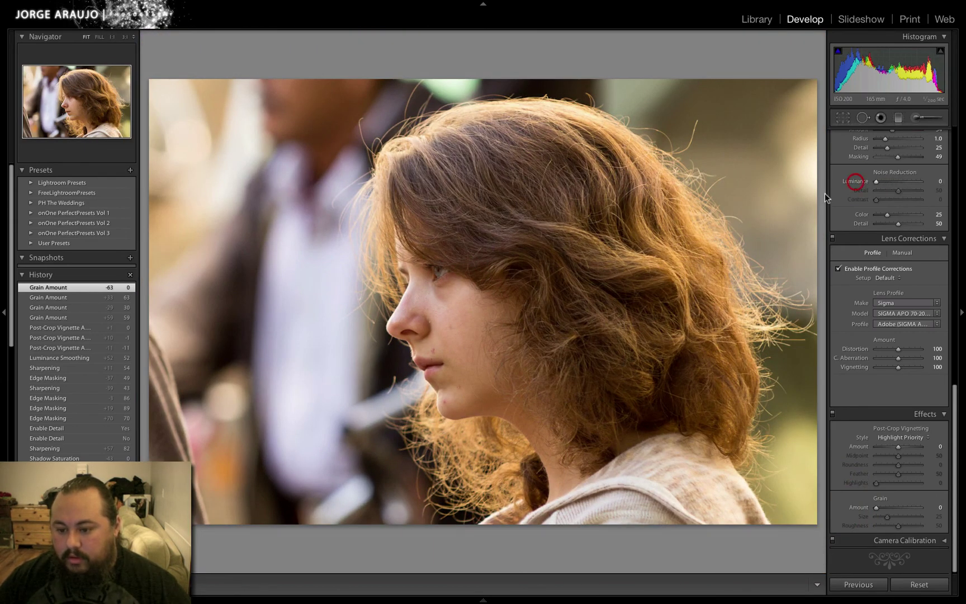
click(412, 306)
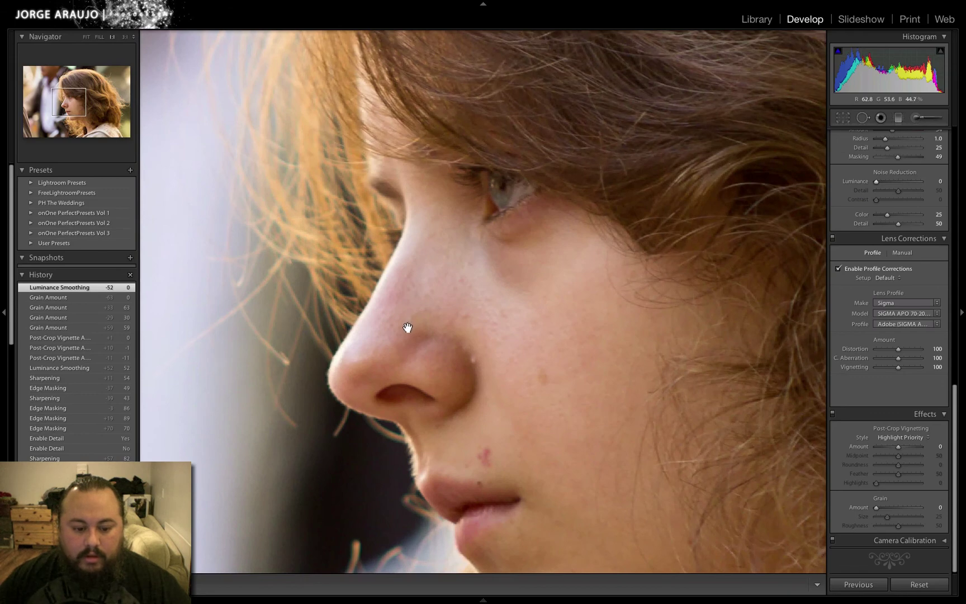
click(407, 327)
- Heal the small blemish on the jaw below the mouth corner with Spot Removal at size 25, sampling clean skin just above it
drag(955, 407, 961, 144)
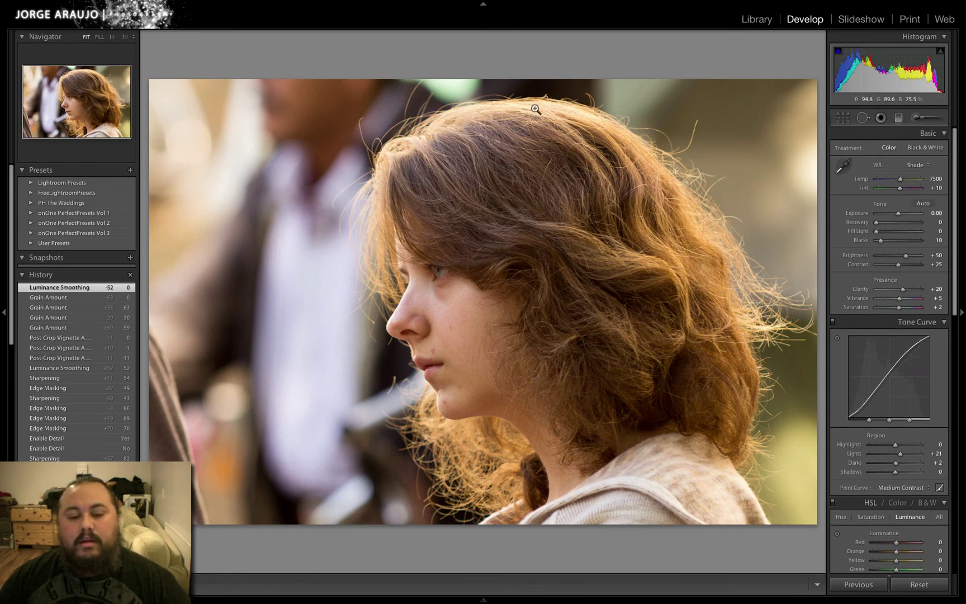
click(429, 309)
drag(438, 373, 452, 335)
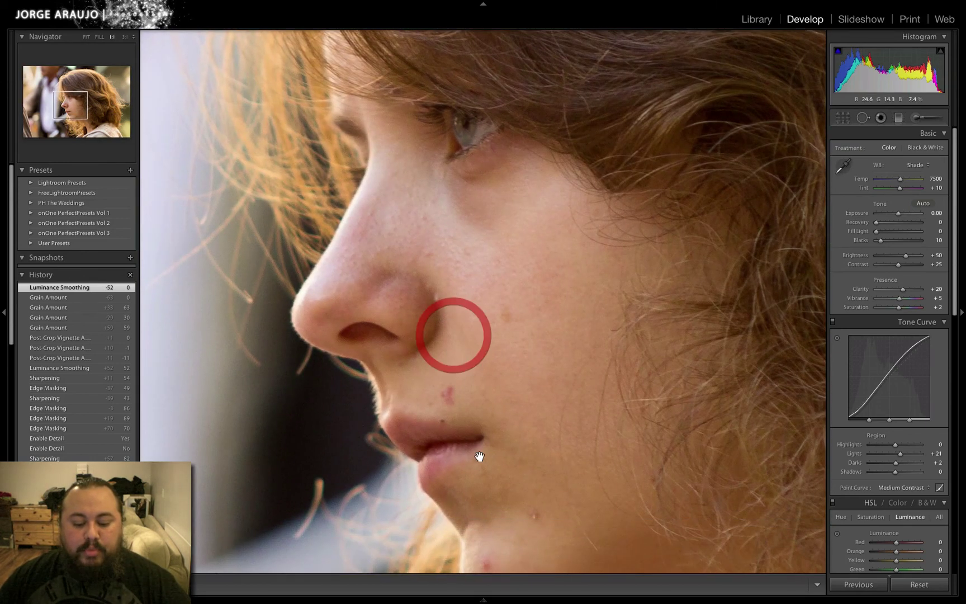
drag(517, 472, 517, 414)
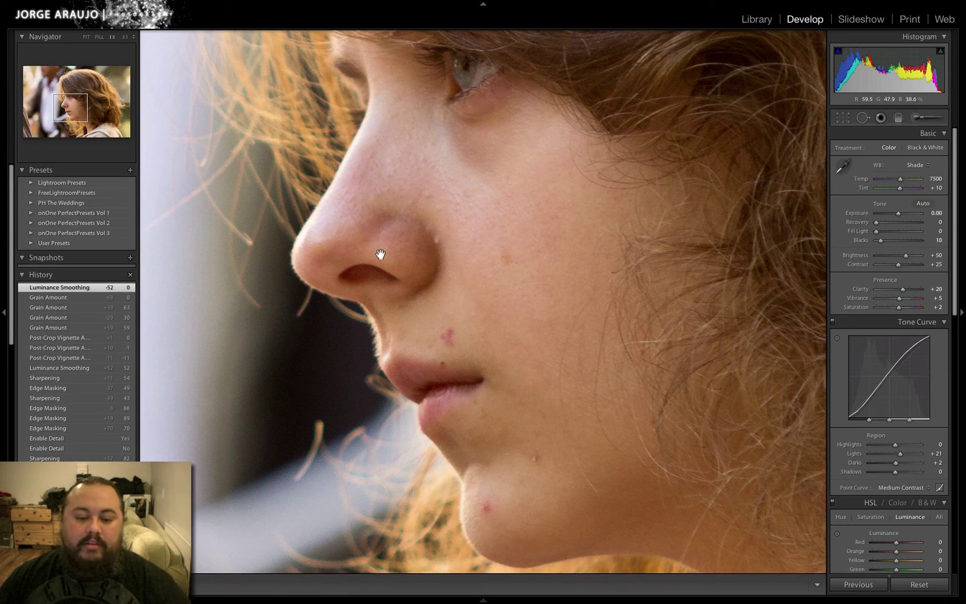
drag(537, 478, 530, 455)
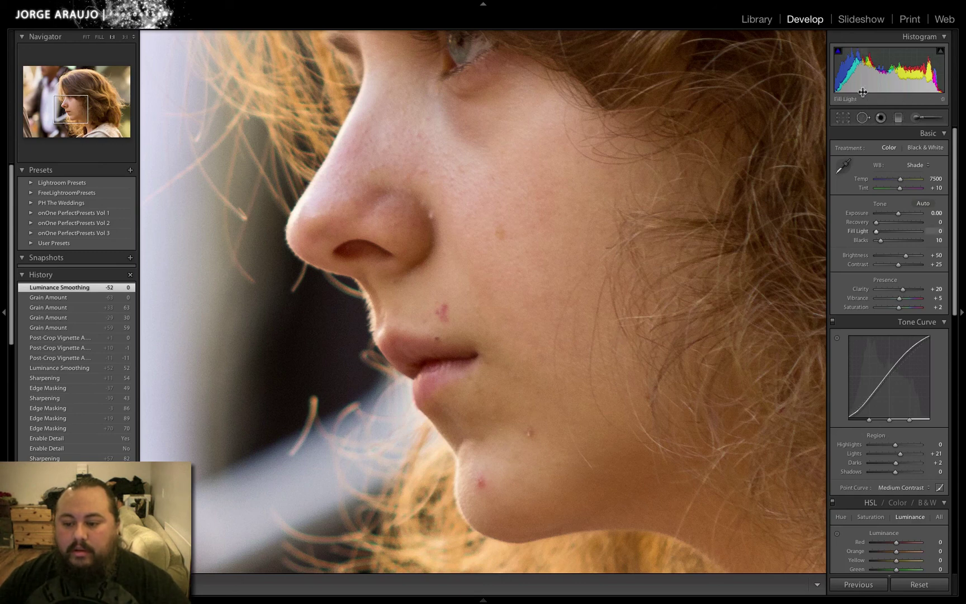
click(861, 124)
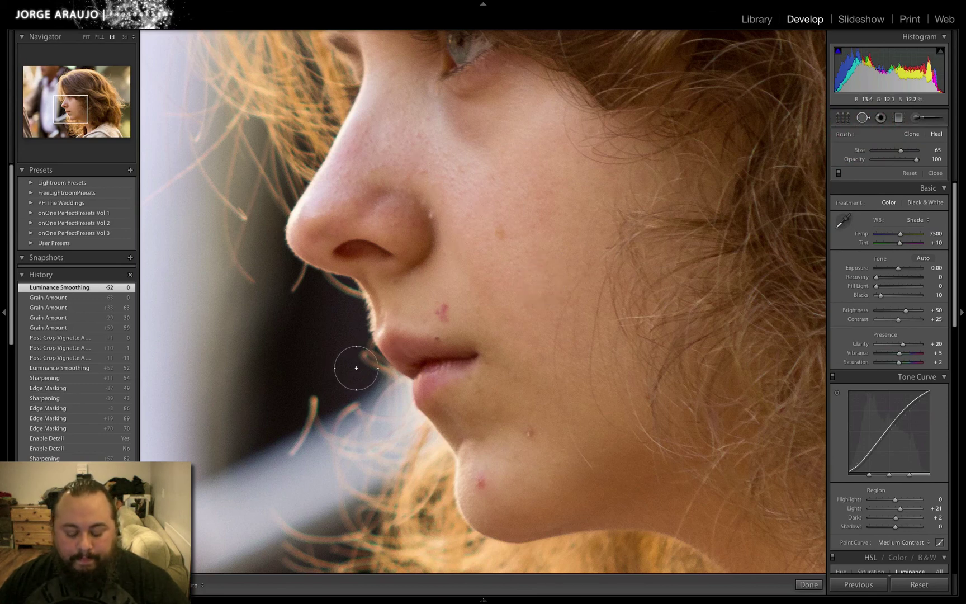
scroll(385, 362, down, 2)
scroll(386, 361, down, 3)
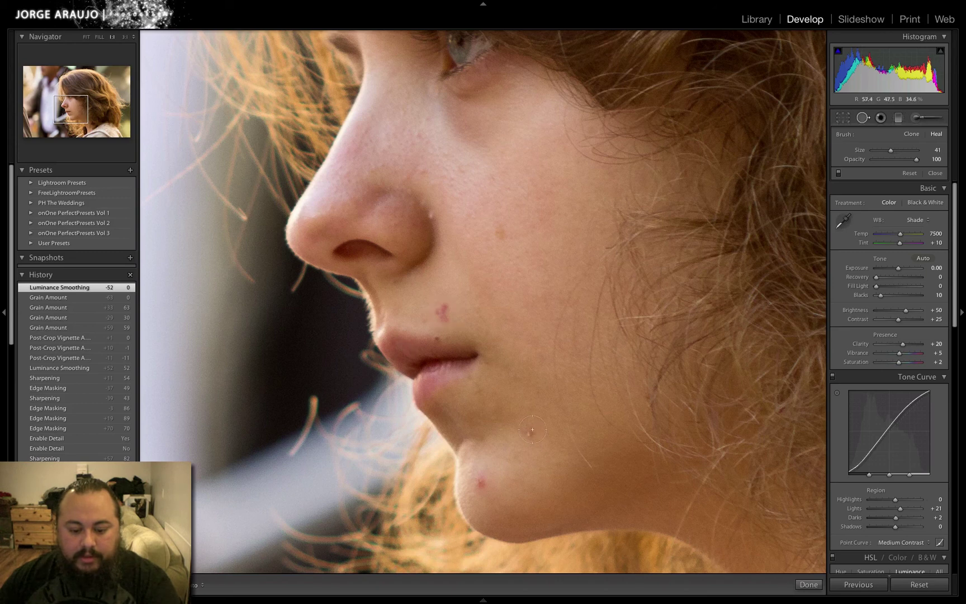
mouse_move(884, 152)
mouse_down()
mouse_move(896, 155)
mouse_move(886, 152)
mouse_up()
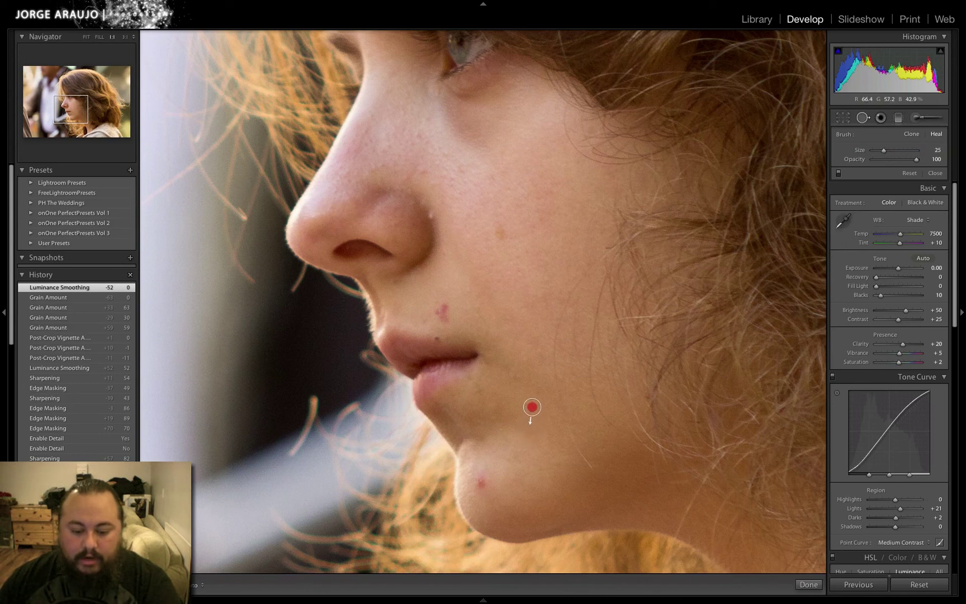
click(537, 402)
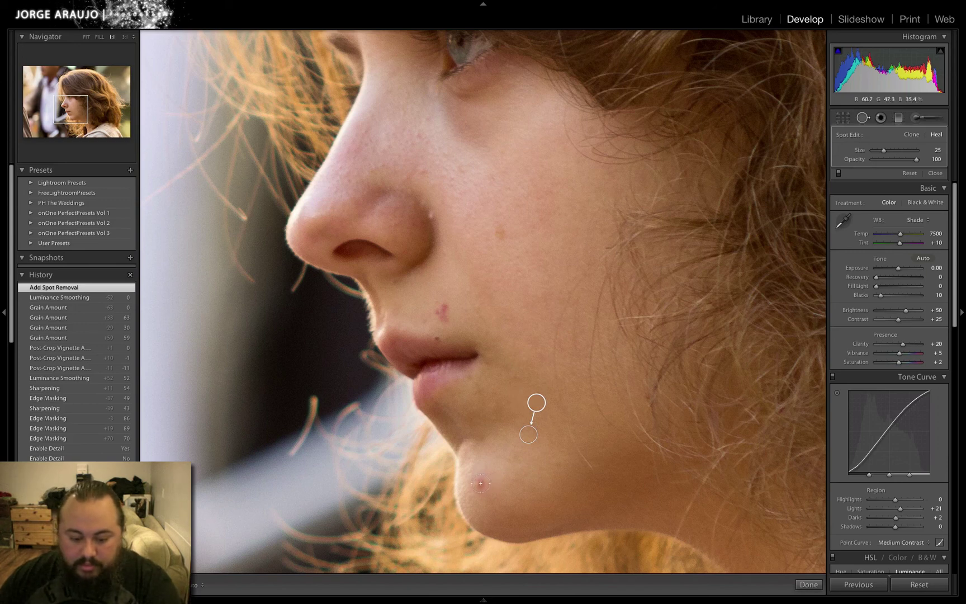
- Heal the red spot on the chin with skin sampled beside it, and enlarge the correction to size 37
click(502, 471)
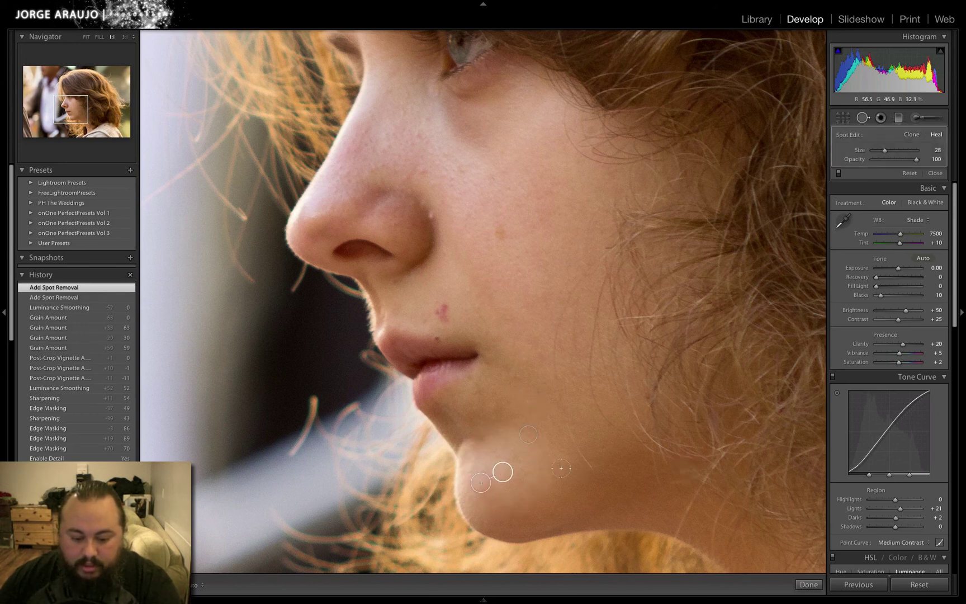
click(484, 472)
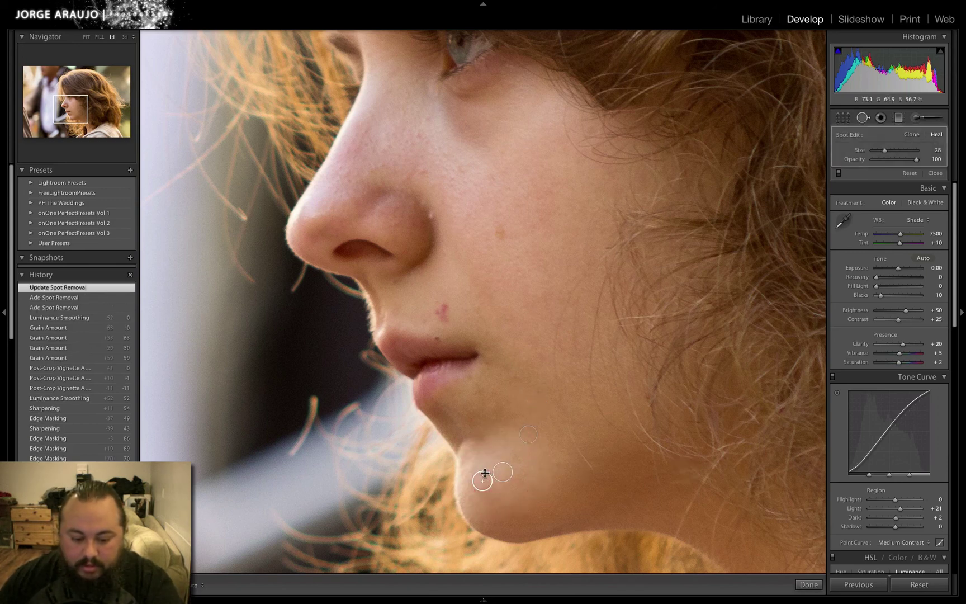
scroll(484, 471, up, 3)
click(484, 470)
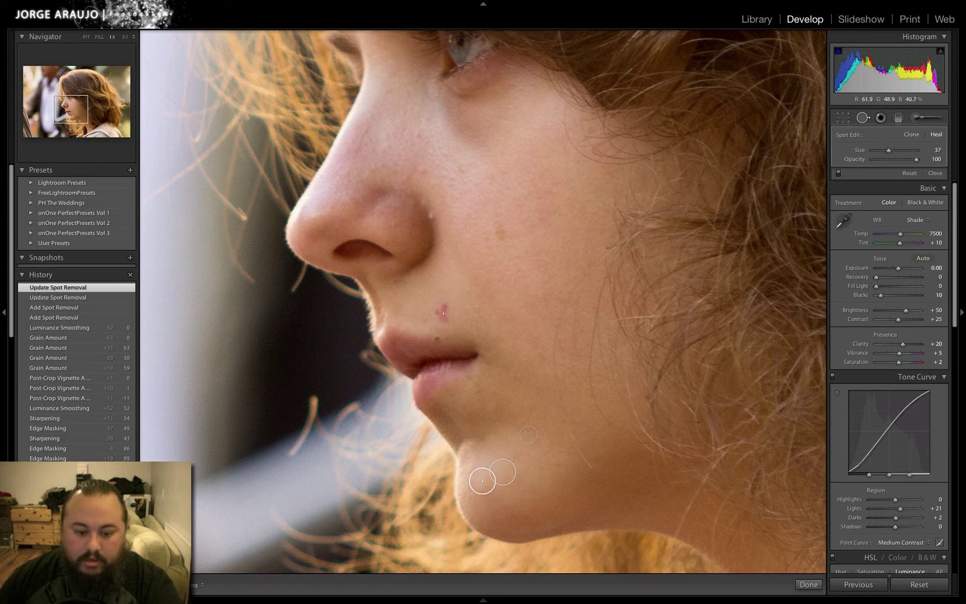
- Heal the cheek mark at size 34, the spot beside the nostril at 26 and the red mark above the lip at 48
drag(500, 234, 520, 216)
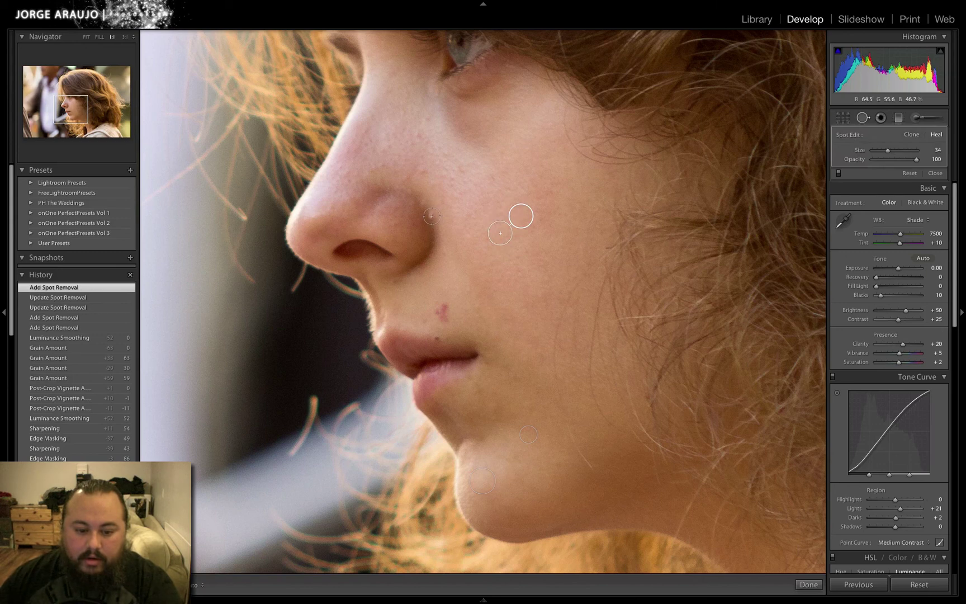
drag(431, 215, 424, 204)
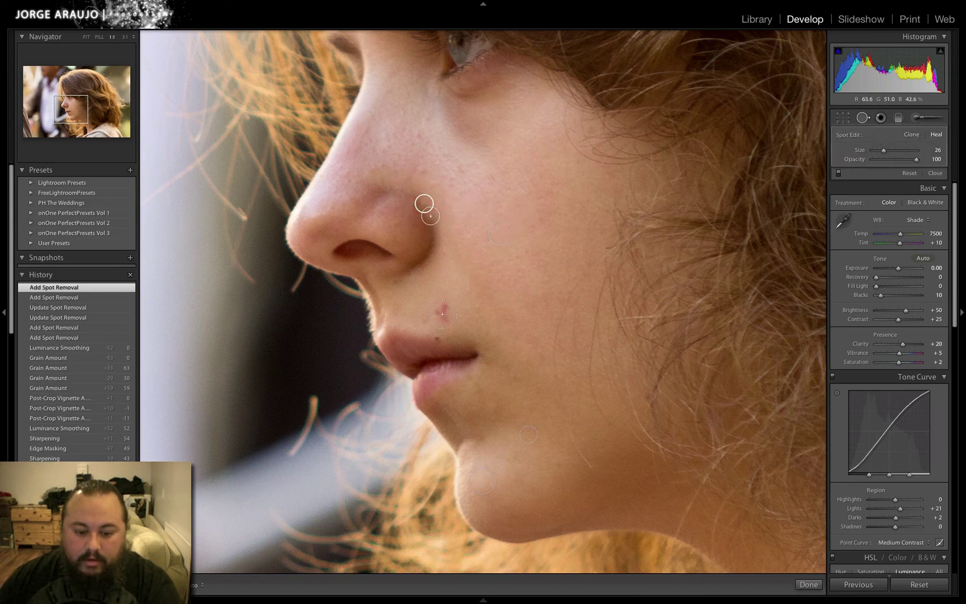
scroll(440, 310, up, 5)
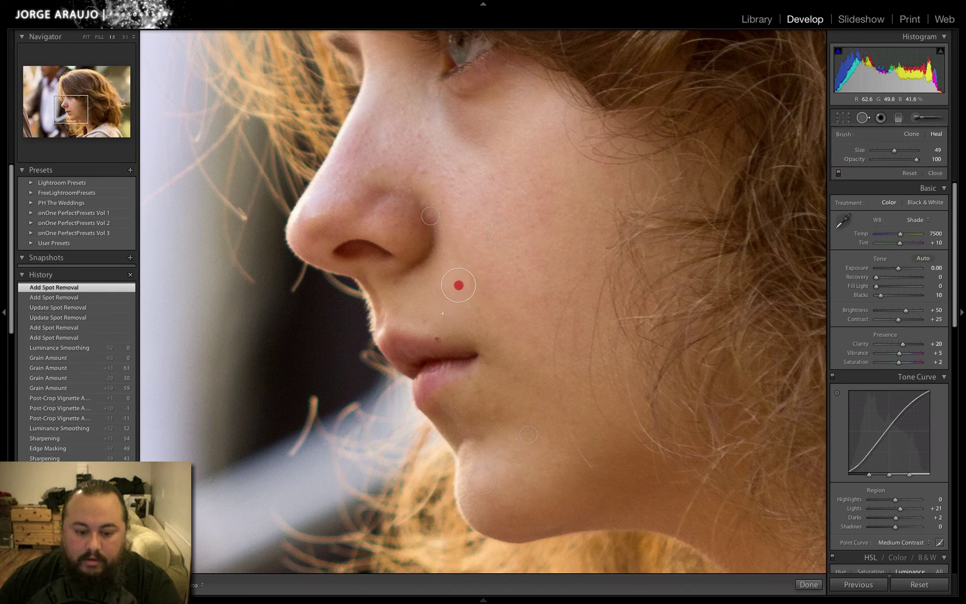
click(459, 285)
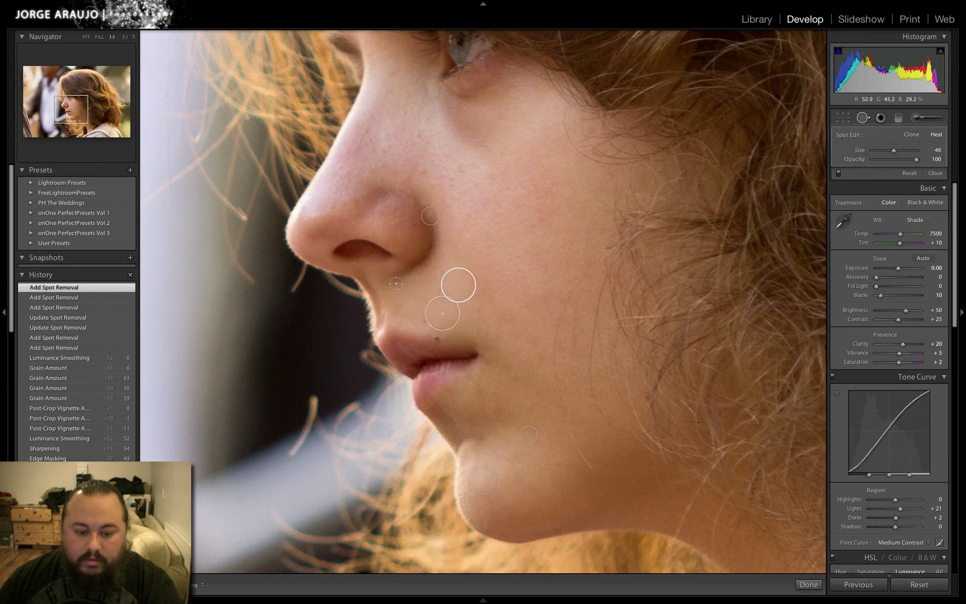
- Heal the small spots between the nose and the upper lip edge with a size 20 brush
click(396, 283)
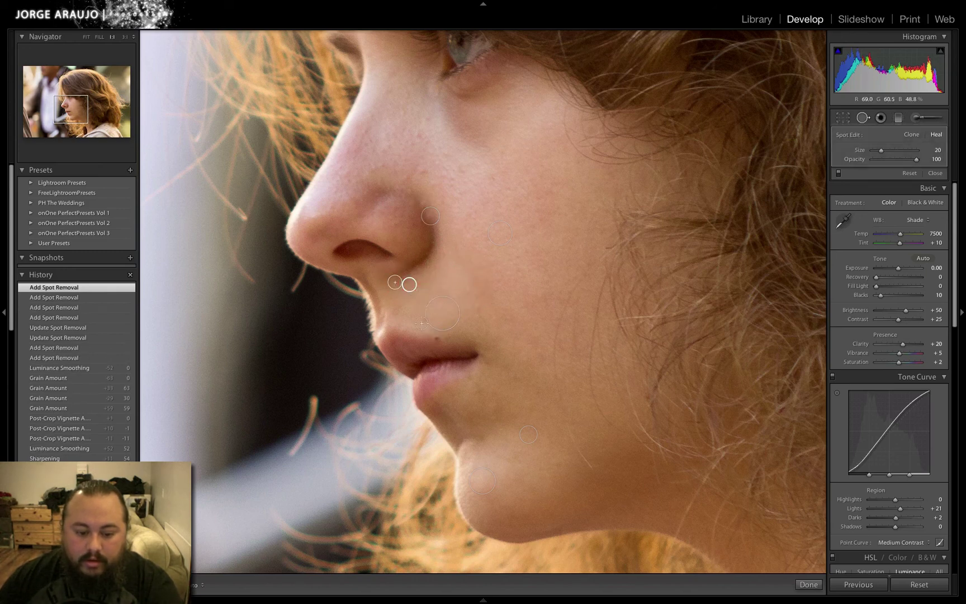
click(423, 320)
click(443, 340)
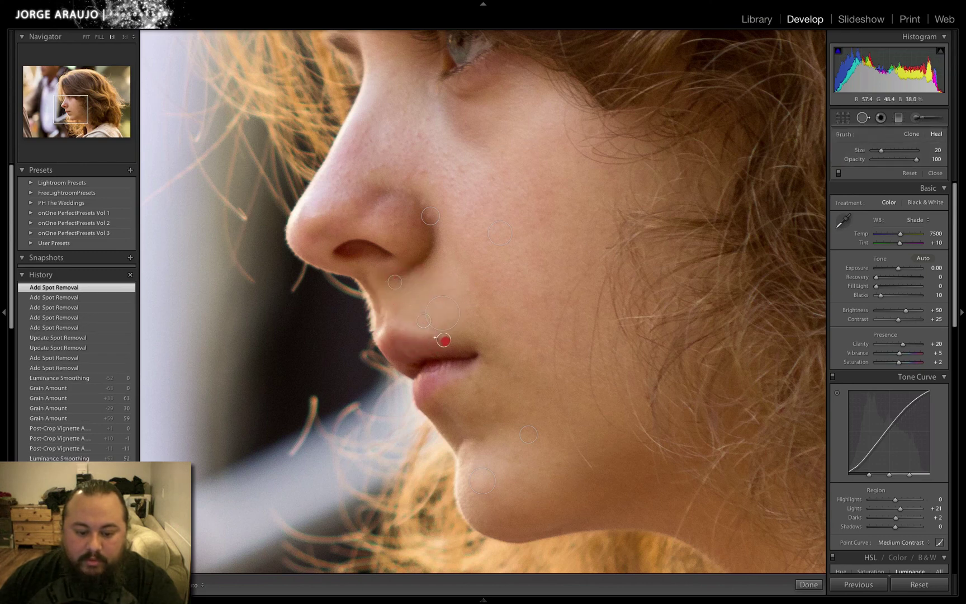
click(435, 338)
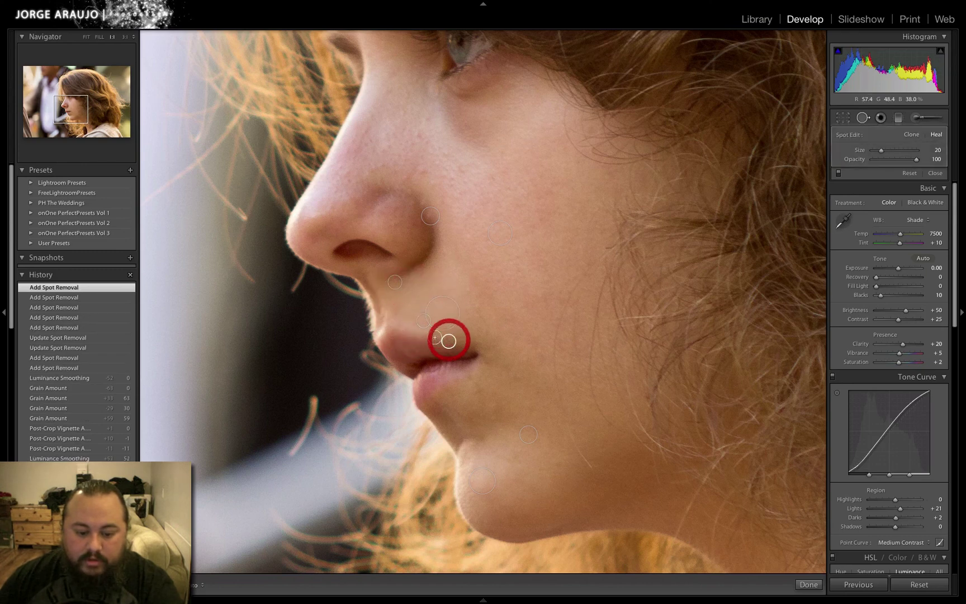
- Heal the remaining small blemishes on the nose, its bridge and the adjoining cheek with the size 20 healing brush
click(468, 292)
click(427, 163)
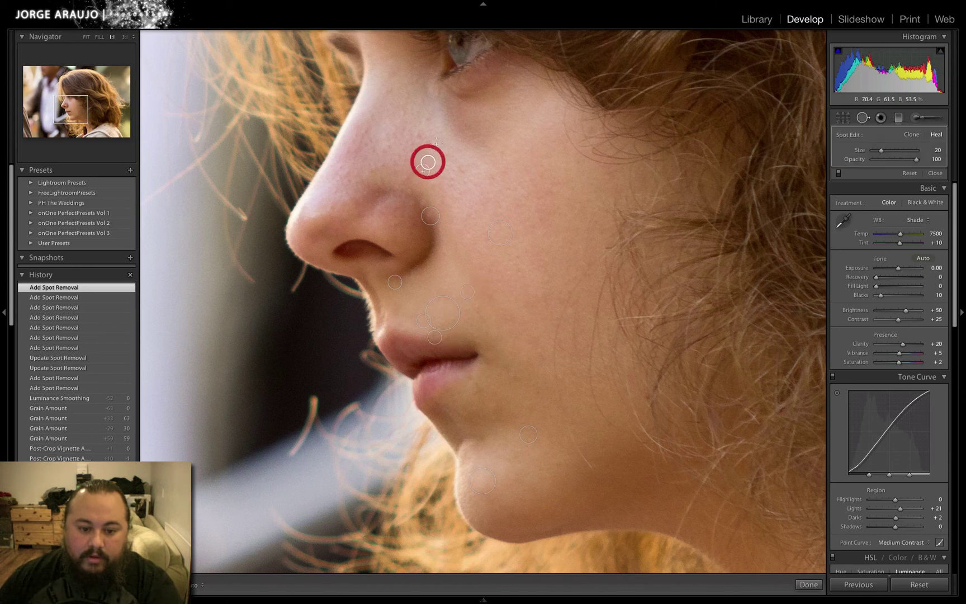
click(414, 131)
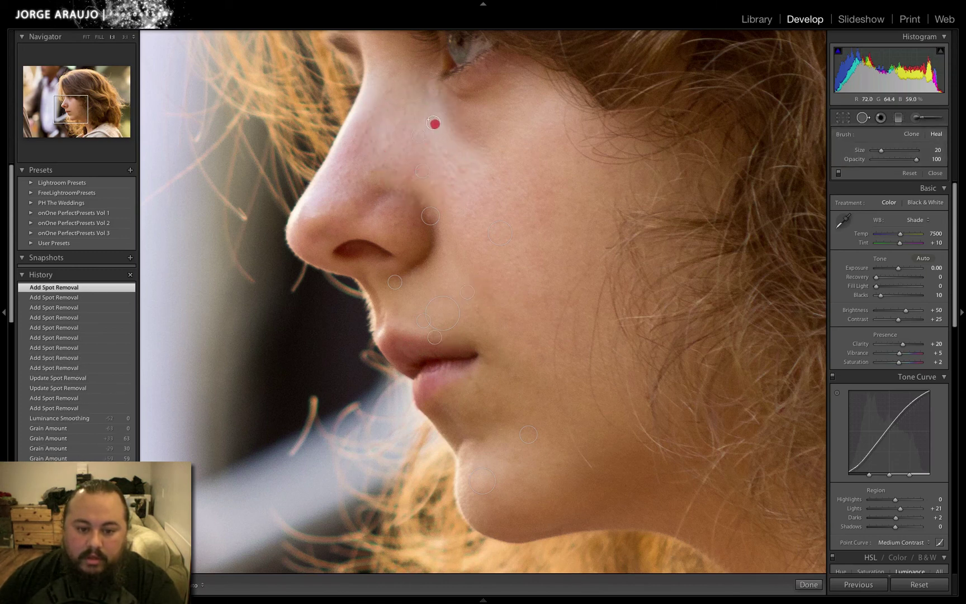
click(435, 124)
click(404, 114)
click(388, 87)
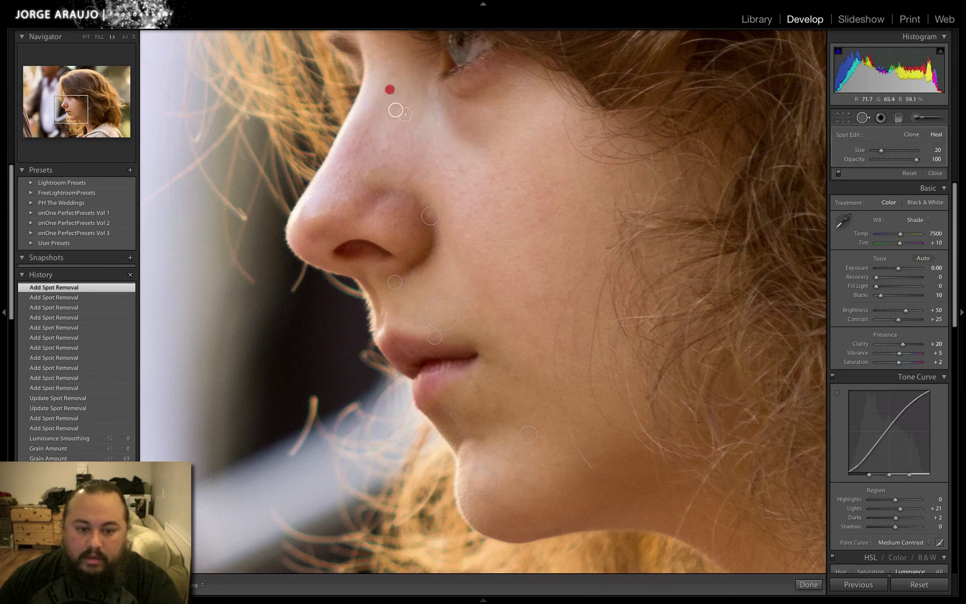
click(359, 173)
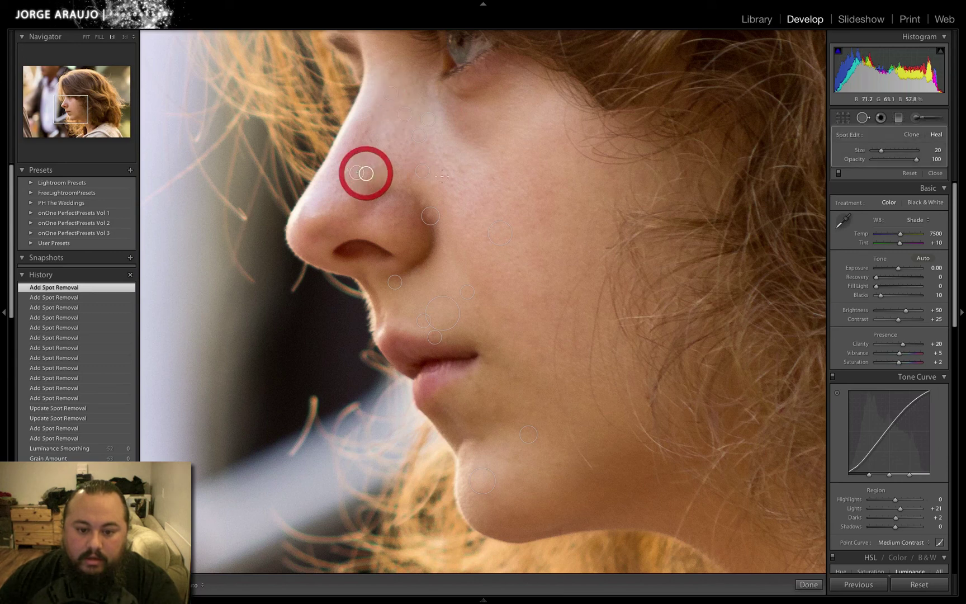
click(467, 183)
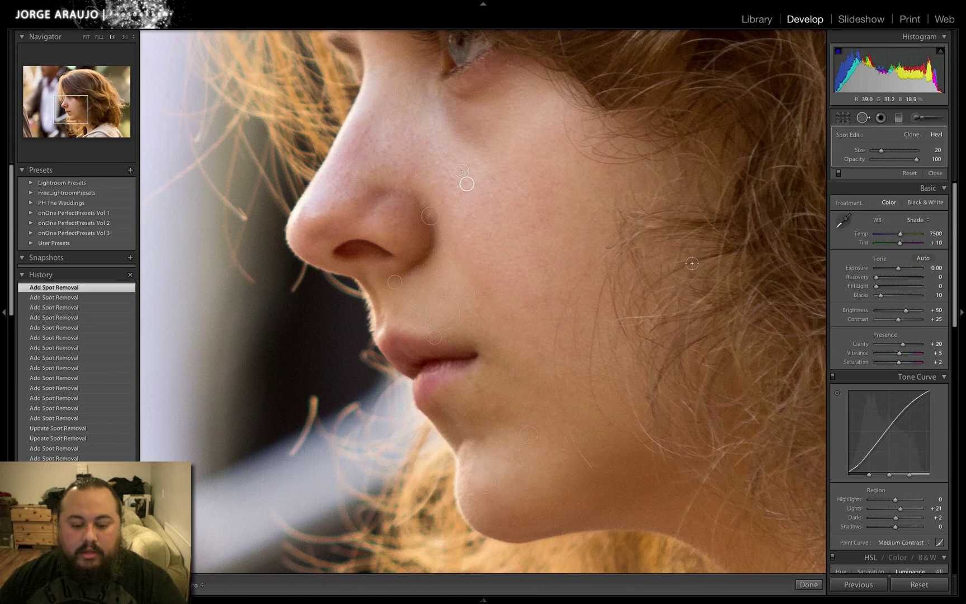
- Heal another spot beside the nostril at size 20, and move the neighbouring size 26 correction's sample to the skin just below it
drag(535, 194, 561, 270)
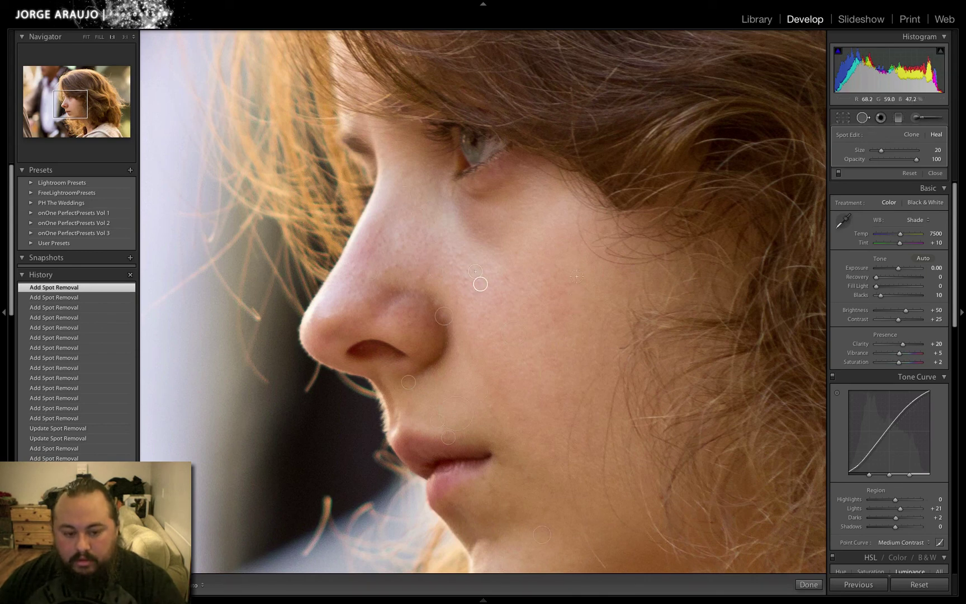
click(862, 118)
click(550, 255)
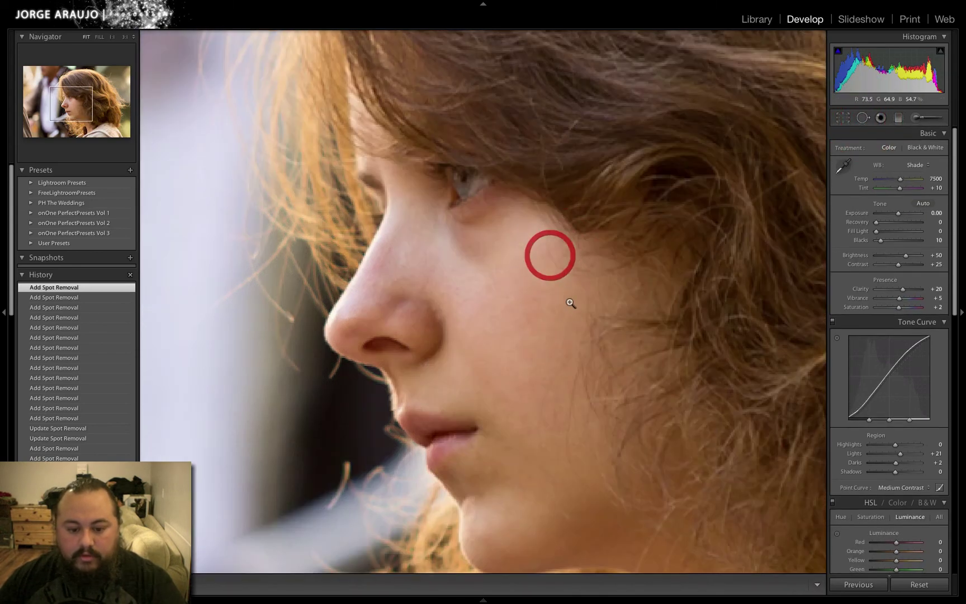
key(z)
click(427, 316)
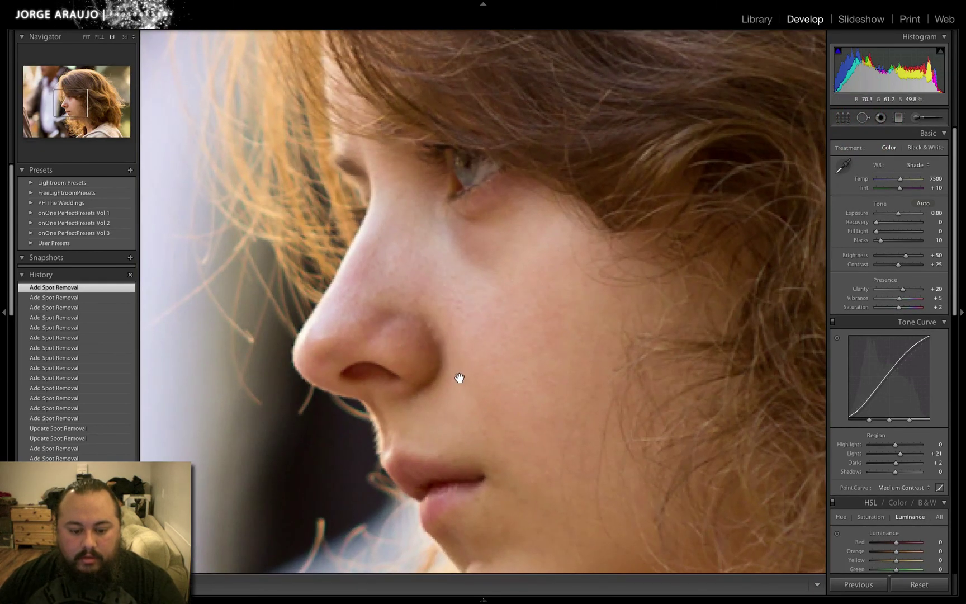
click(862, 117)
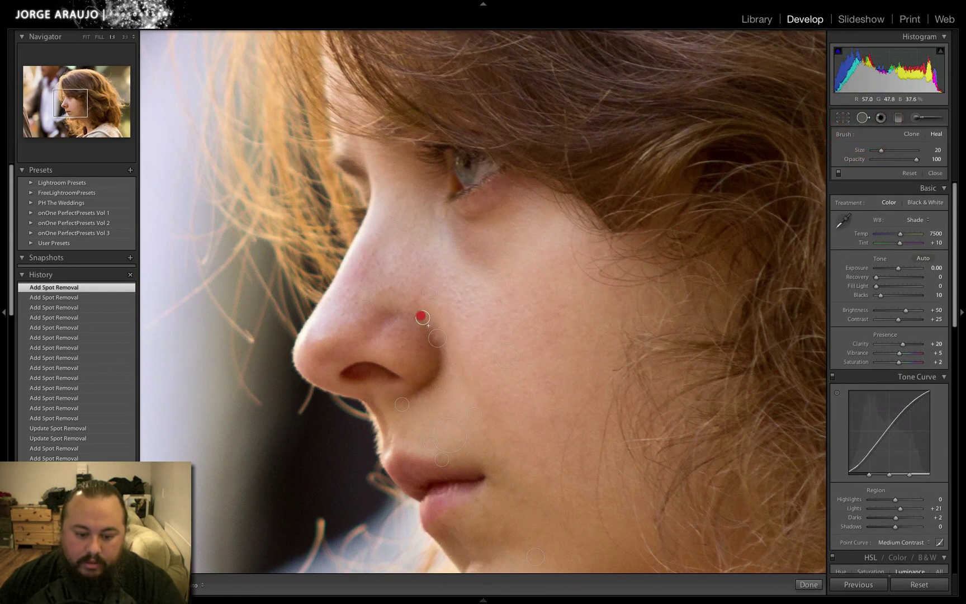
click(422, 317)
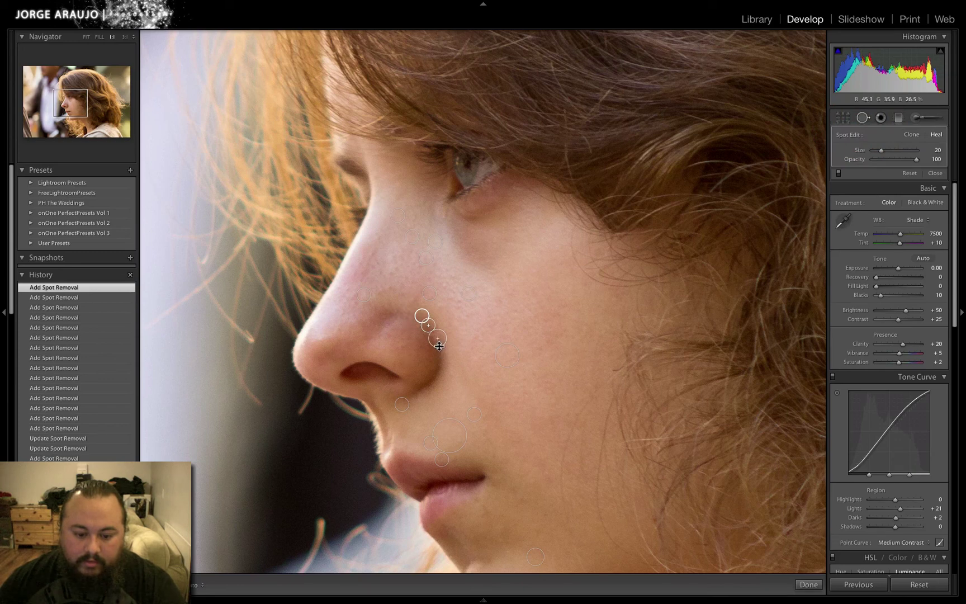
scroll(439, 346, up, 3)
mouse_move(439, 346)
mouse_down()
mouse_move(438, 324)
mouse_move(452, 315)
mouse_move(446, 354)
mouse_up()
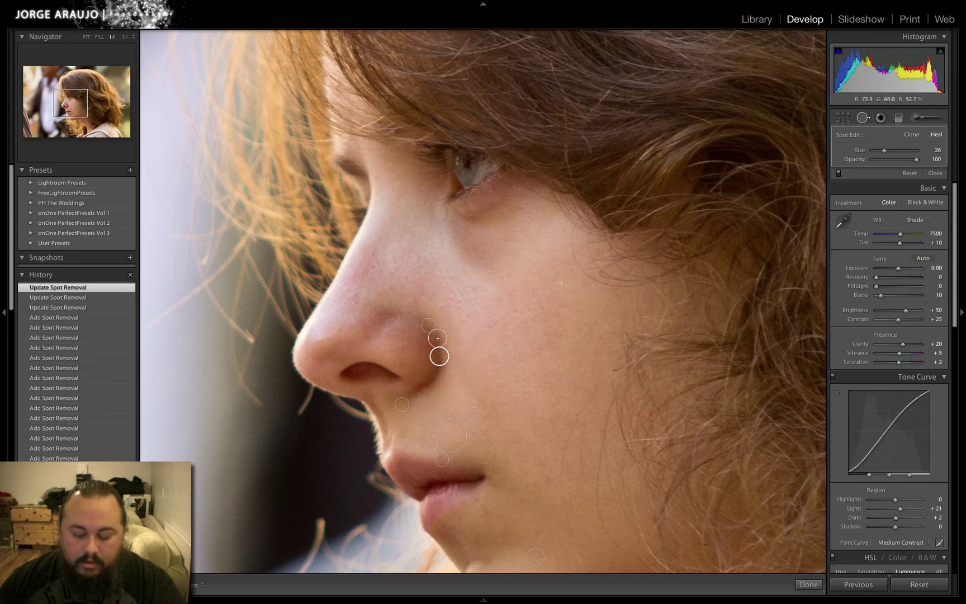
- Leave spot removal and examine the retouched skin in the full portrait and close up around the eye
click(861, 118)
click(511, 327)
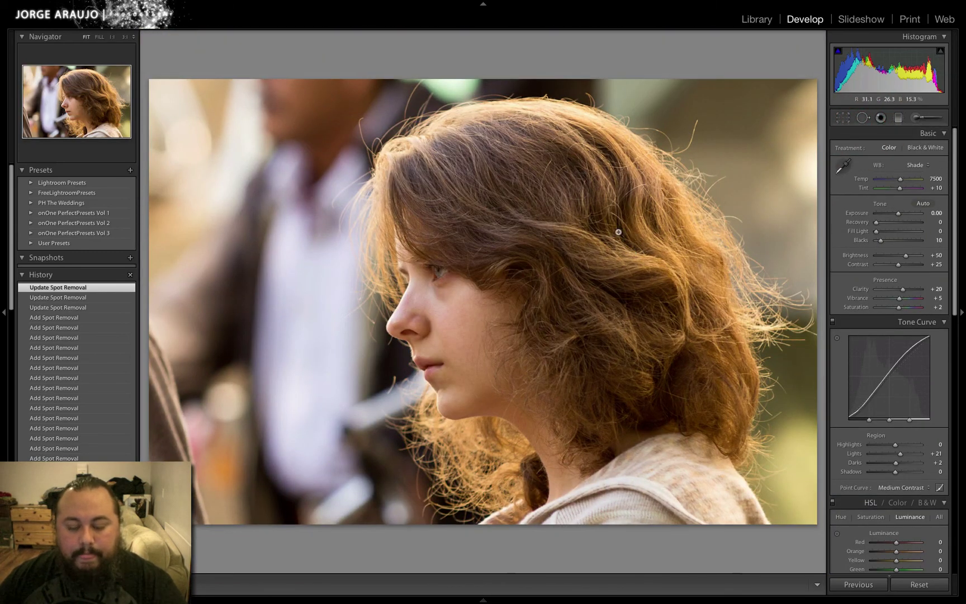
click(449, 277)
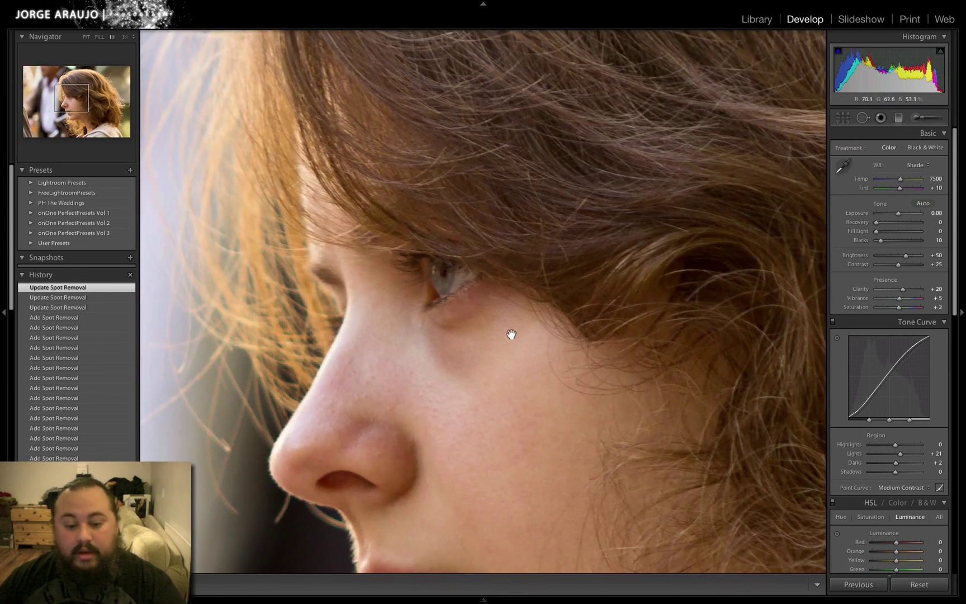
drag(511, 334, 533, 360)
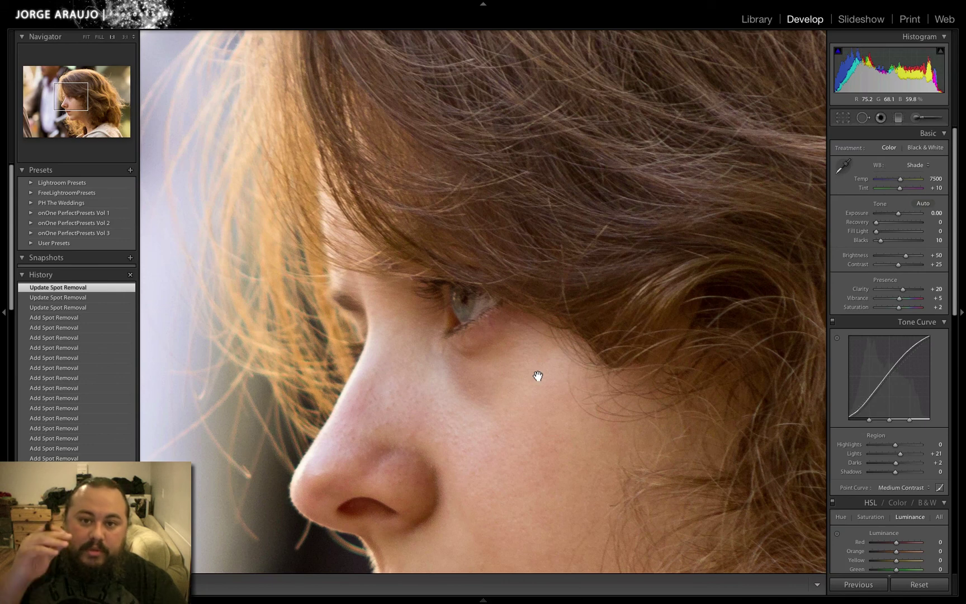
- Try the Red Eye Correction tool on the face, and close it to return to the full portrait
click(881, 118)
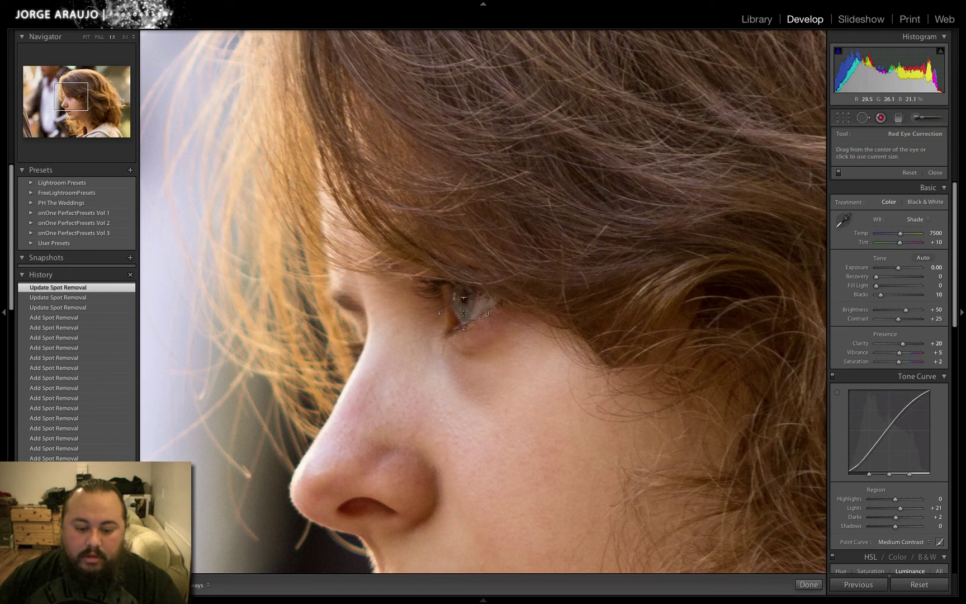
mouse_move(512, 419)
mouse_down()
mouse_move(546, 423)
mouse_move(545, 403)
mouse_move(528, 392)
mouse_move(537, 401)
mouse_move(578, 369)
mouse_up()
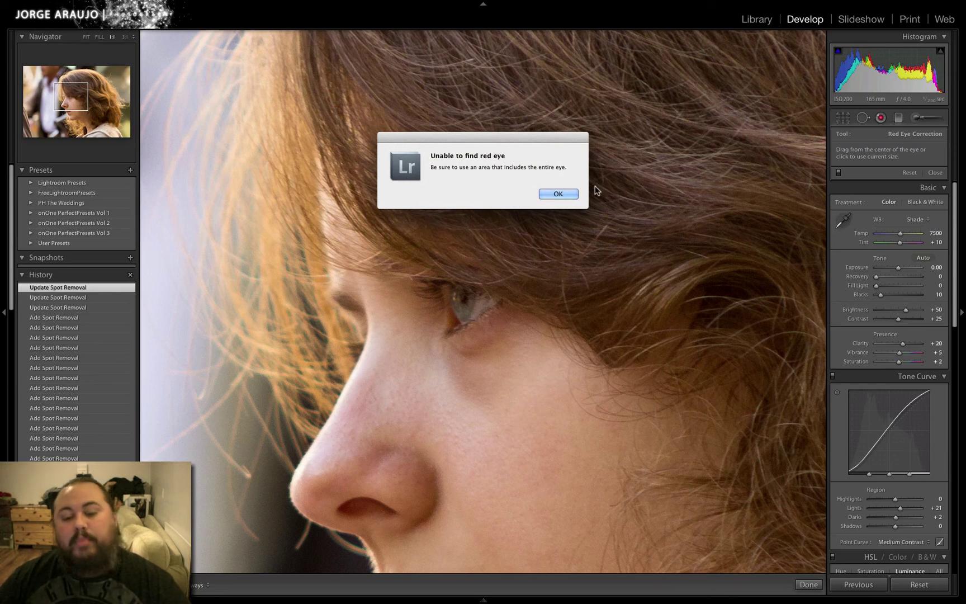
click(567, 193)
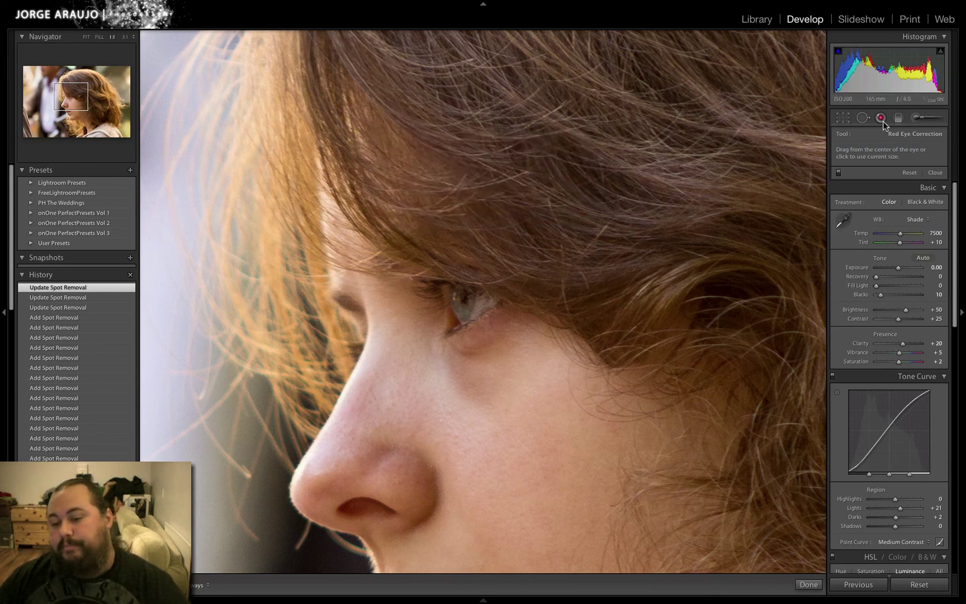
click(882, 122)
click(664, 241)
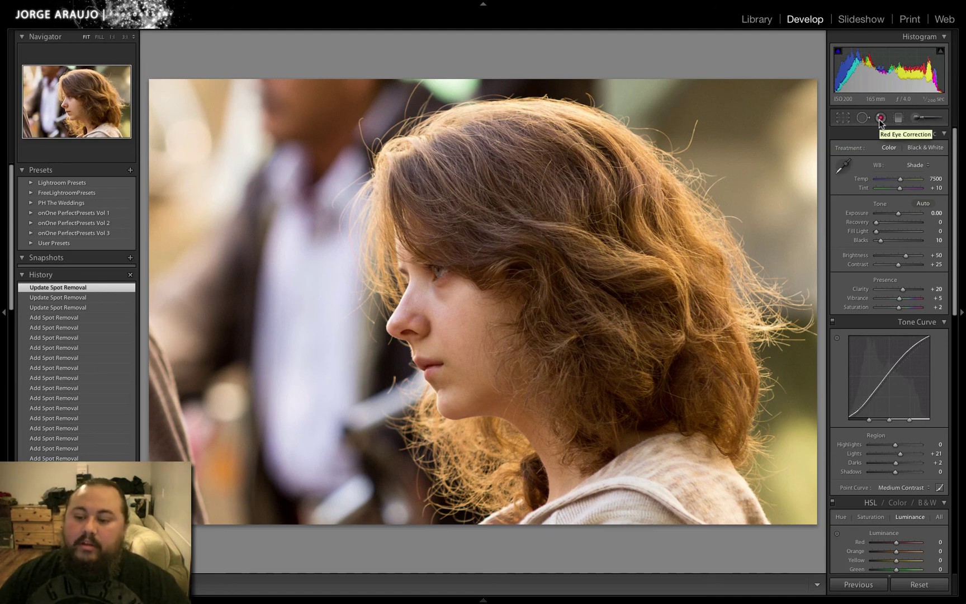
- Add a graduated filter with the Exposure effect at -1.78, running from the lower-left background up to the hair above the eye
click(898, 118)
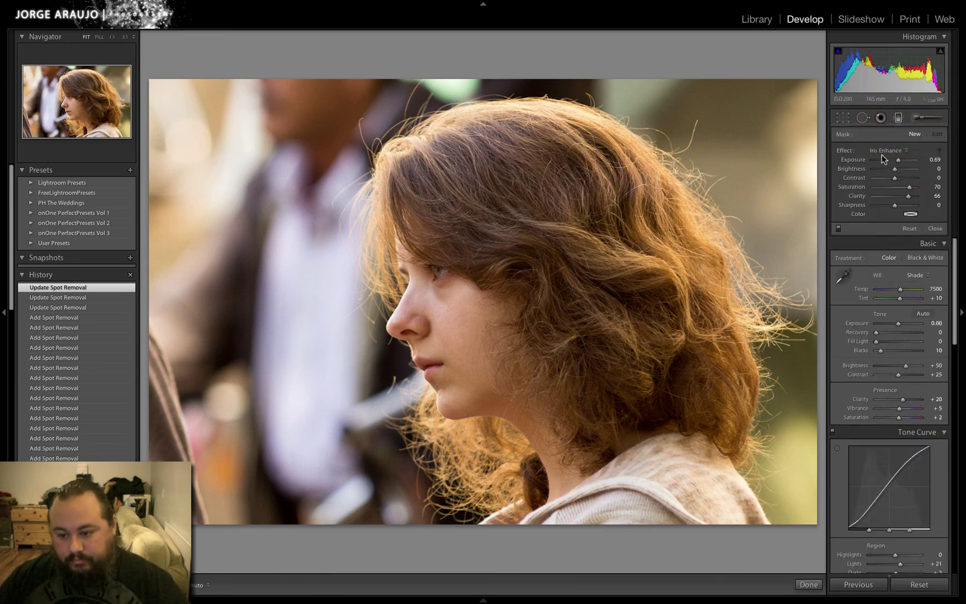
click(885, 151)
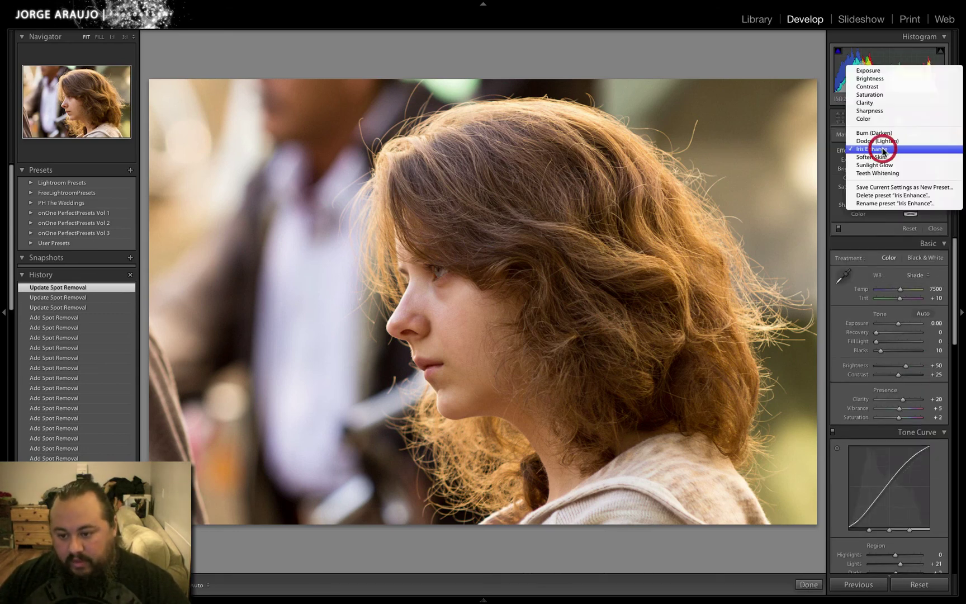
click(885, 72)
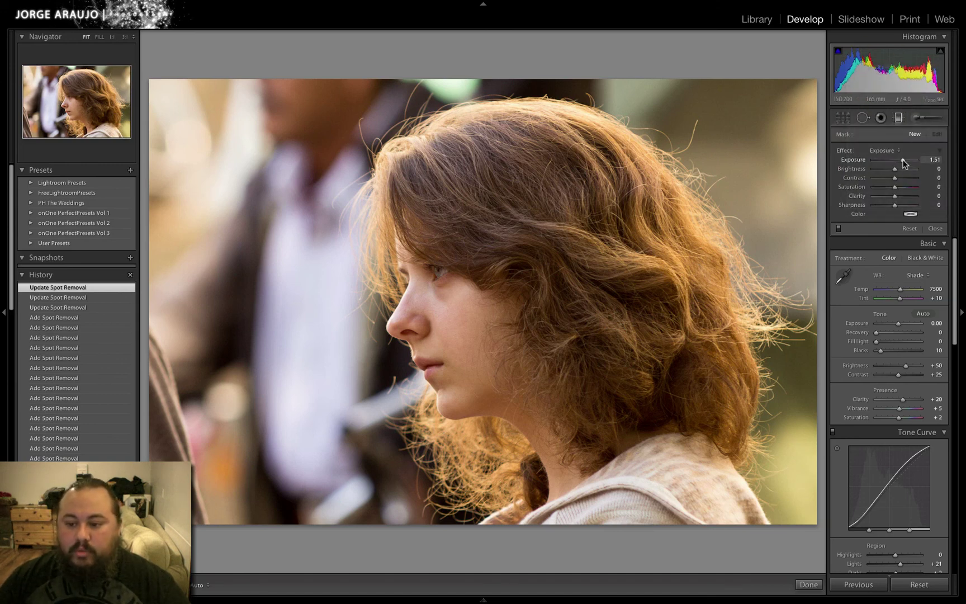
drag(884, 163, 883, 159)
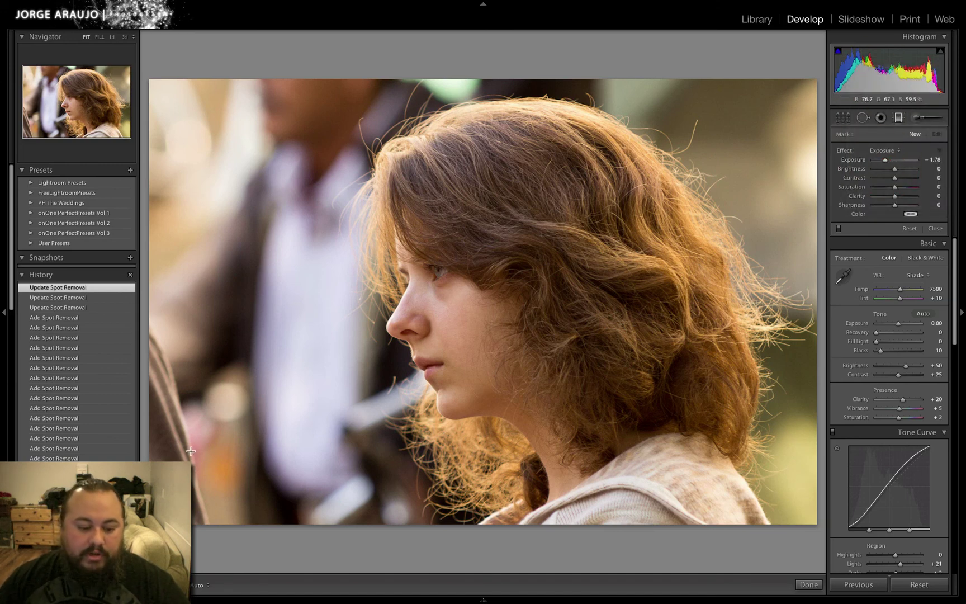
drag(192, 452, 529, 270)
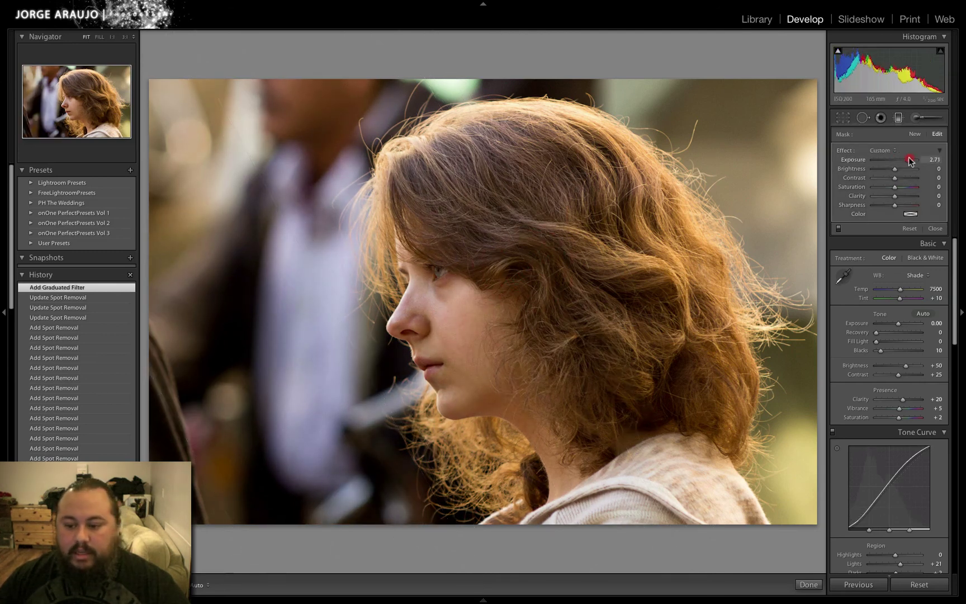
- Try the graduated filter with Exposure 4.00 and Contrast -46 and shift it slightly over the background, and delete it
drag(909, 161, 925, 161)
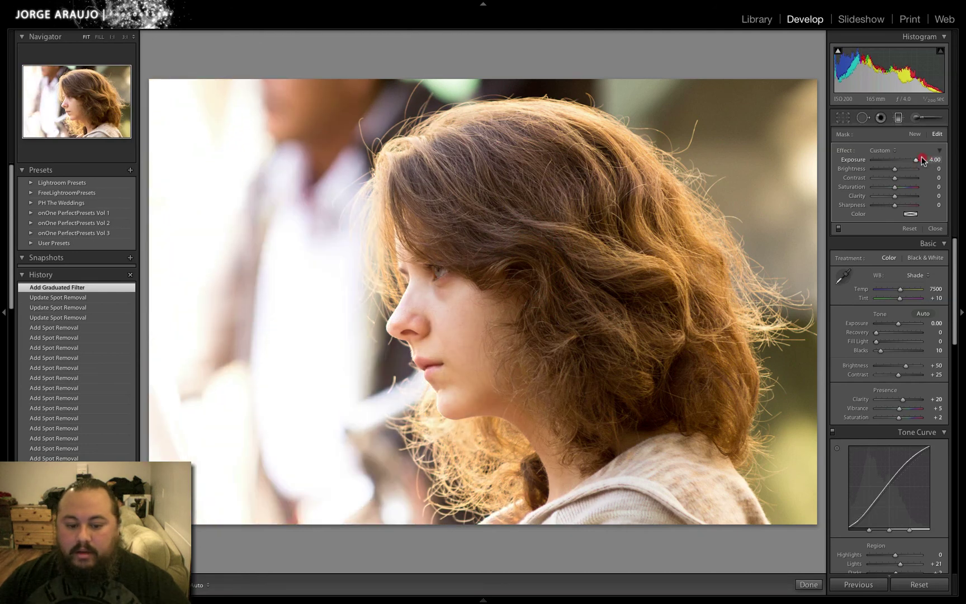
click(885, 177)
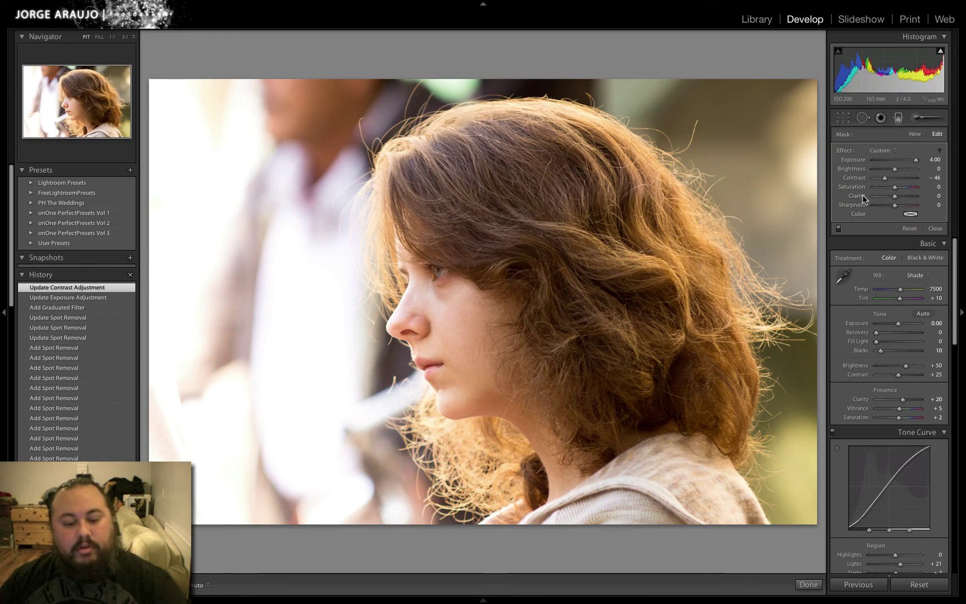
click(345, 367)
drag(345, 368, 313, 381)
key(Delete)
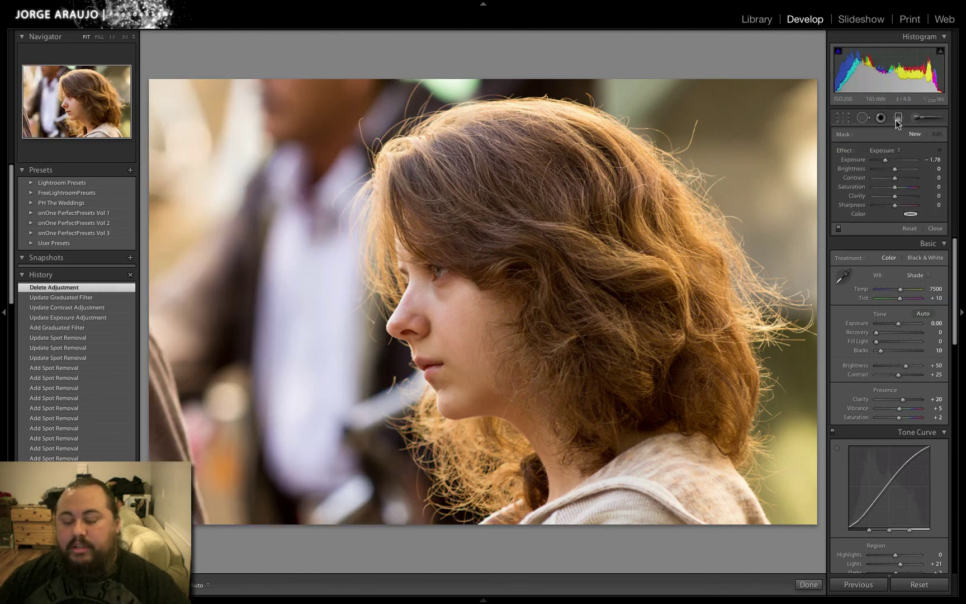
- Add two Sunlight Glow graduated filters, one from the upper-right hair to the mouth, one from the lower-left background to the upper hair
click(883, 150)
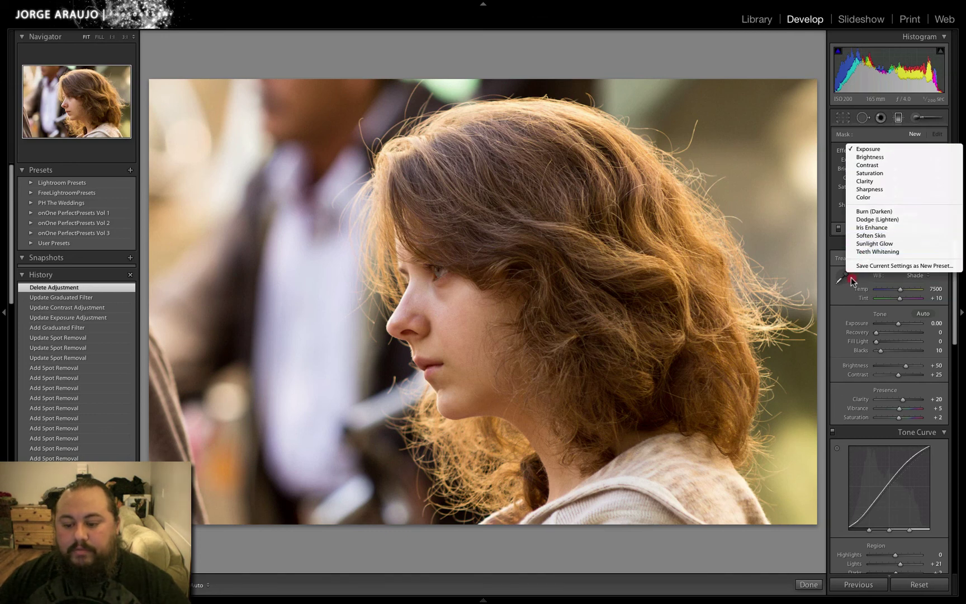
click(874, 244)
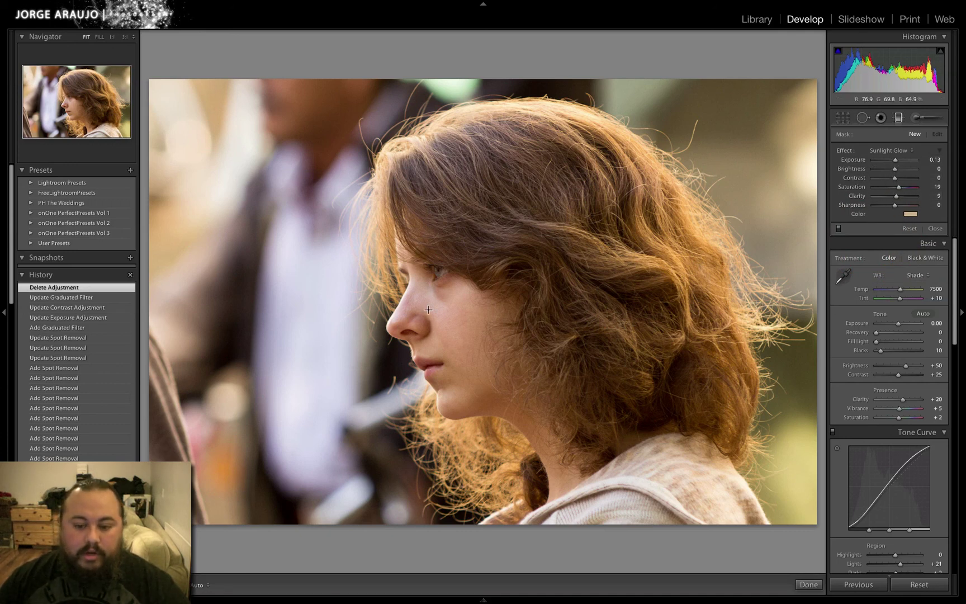
drag(691, 208, 432, 364)
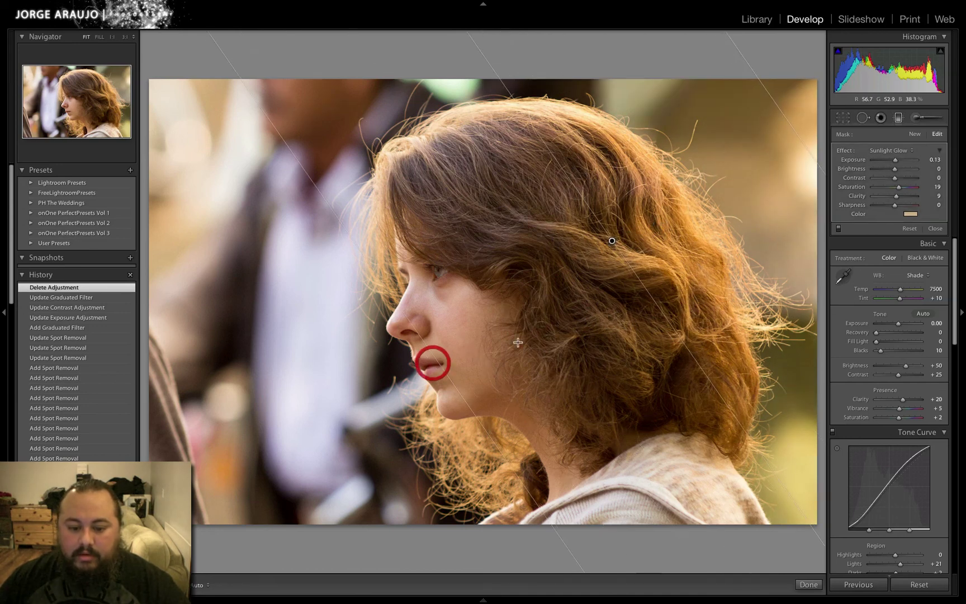
drag(199, 426, 528, 222)
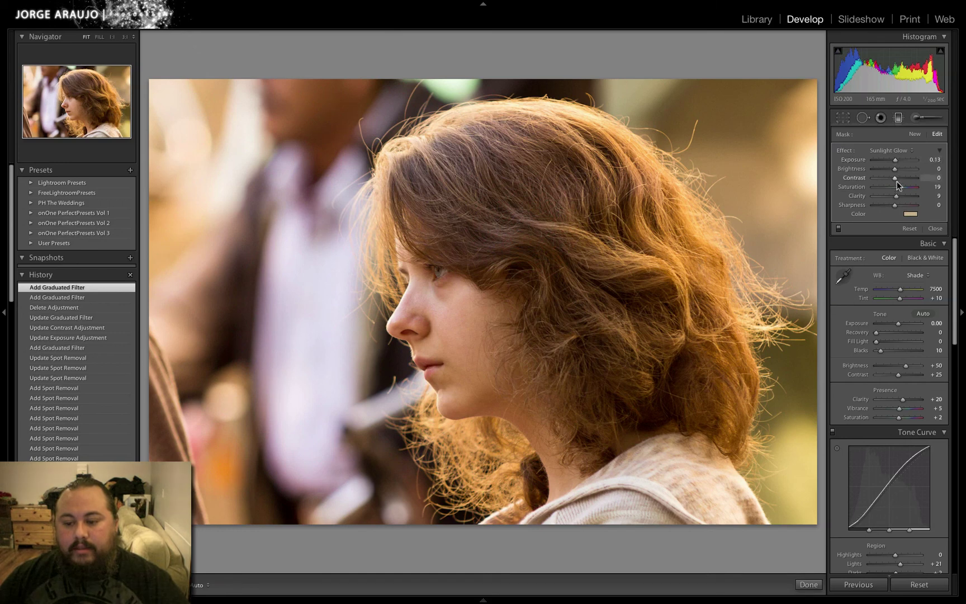
- Try green and amber tints on the background's Sunlight Glow filter, settling on yellow with hue 53 and saturation 64
click(910, 215)
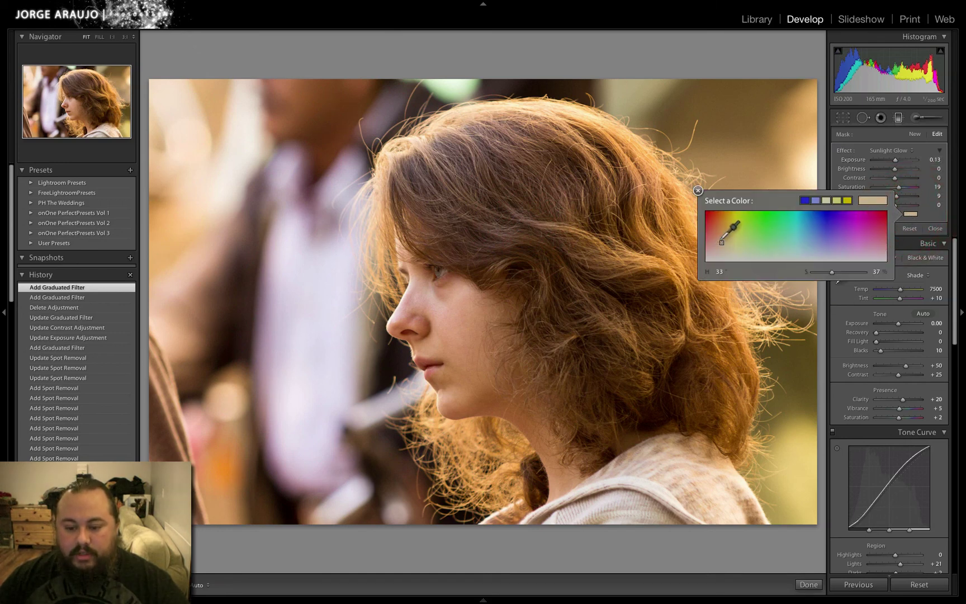
click(720, 235)
click(785, 223)
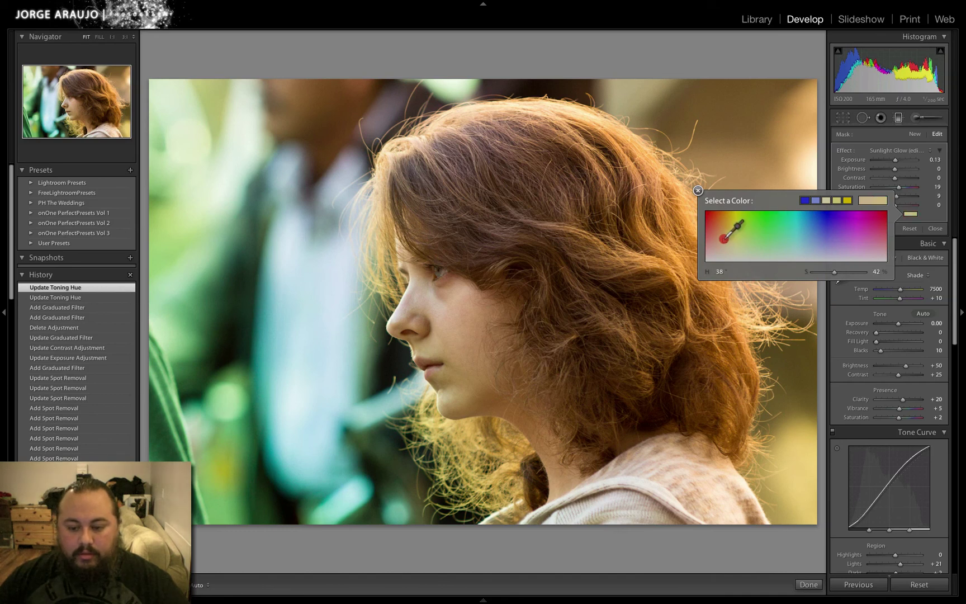
click(730, 229)
click(731, 229)
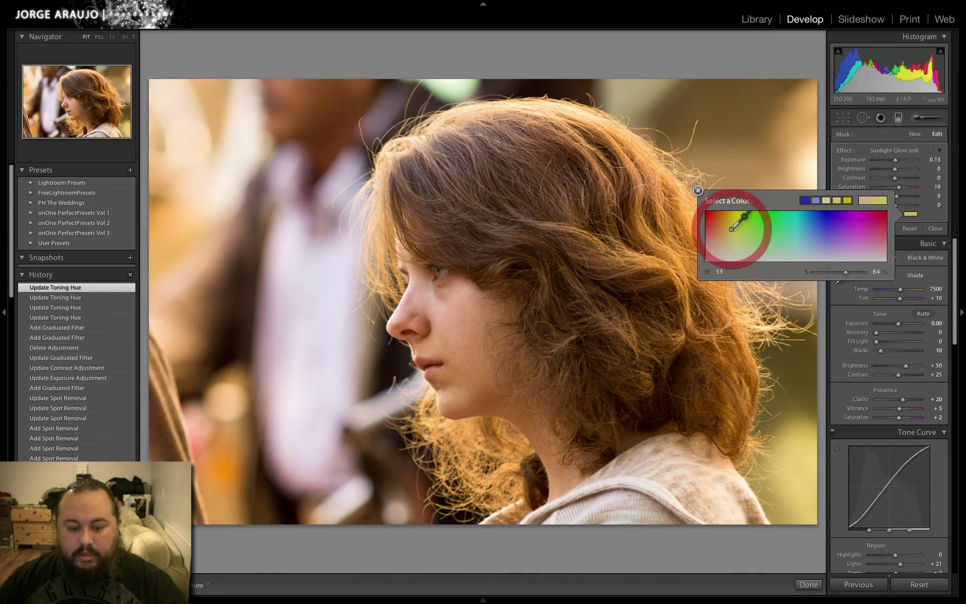
click(697, 190)
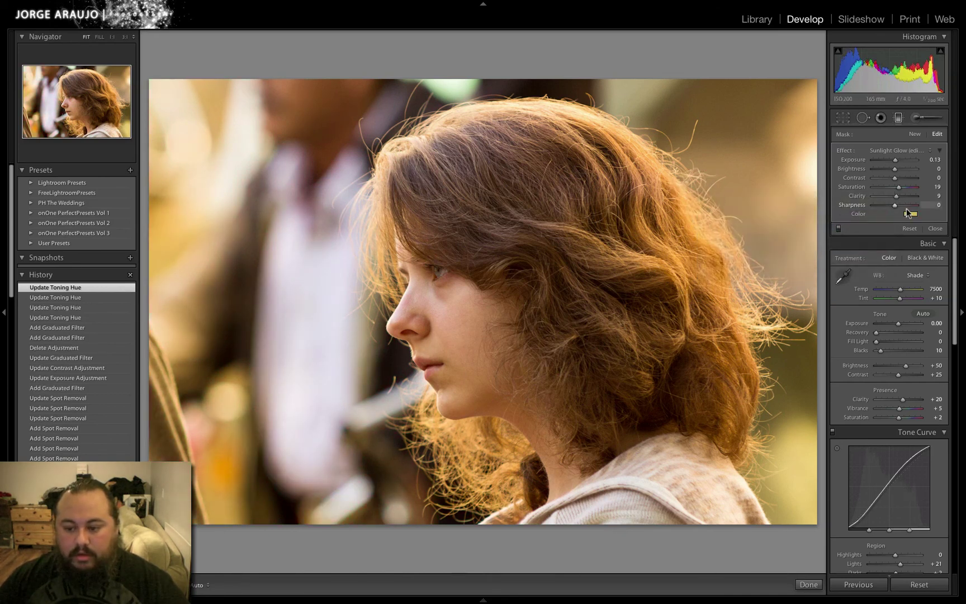
- Change the background filter's tint to a warmer golden orange, and leave the graduated filter
click(910, 214)
click(720, 235)
drag(720, 235, 724, 227)
click(696, 191)
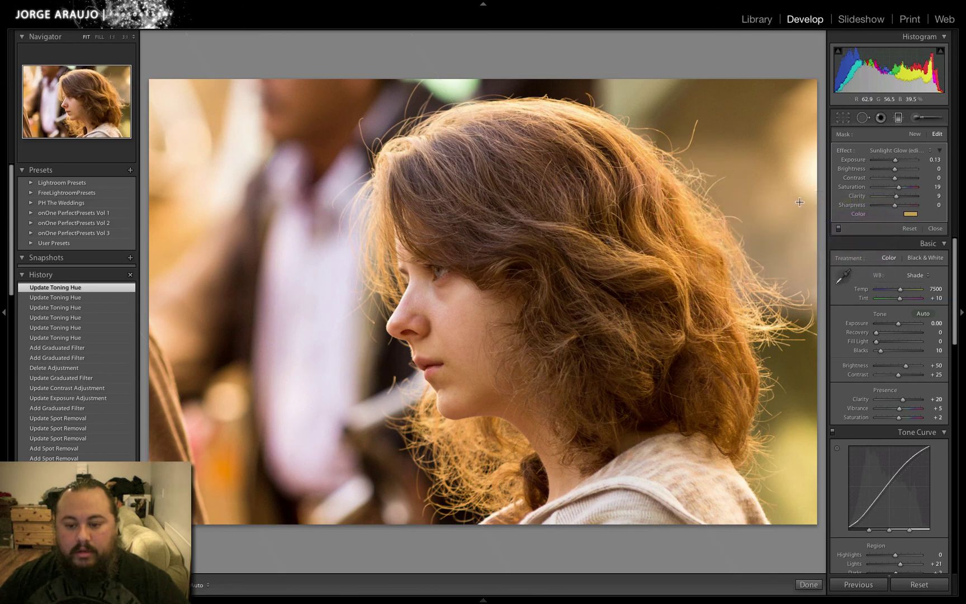
click(899, 118)
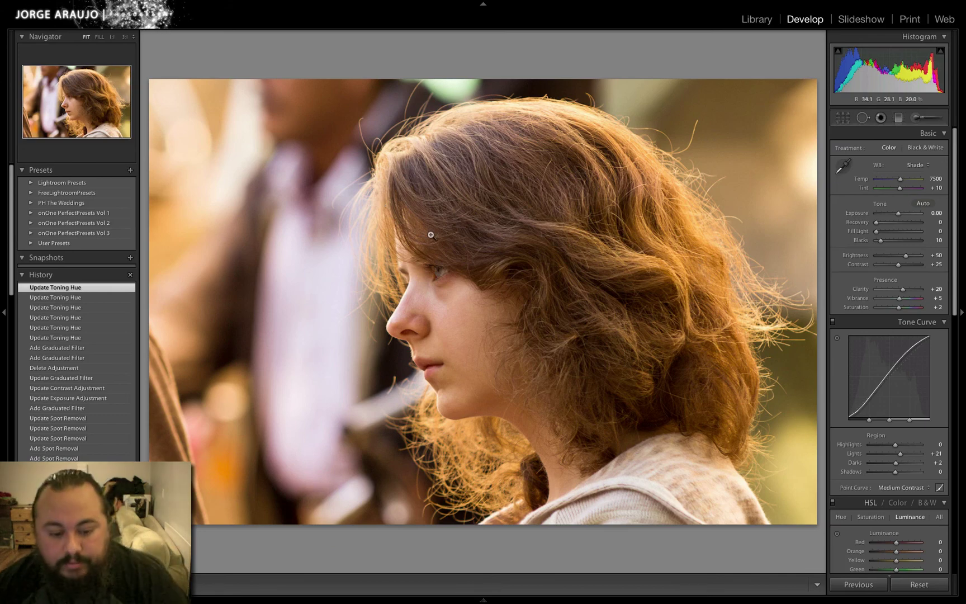
- Start an adjustment brush with the Iris Enhance effect, close up on the eye
click(439, 270)
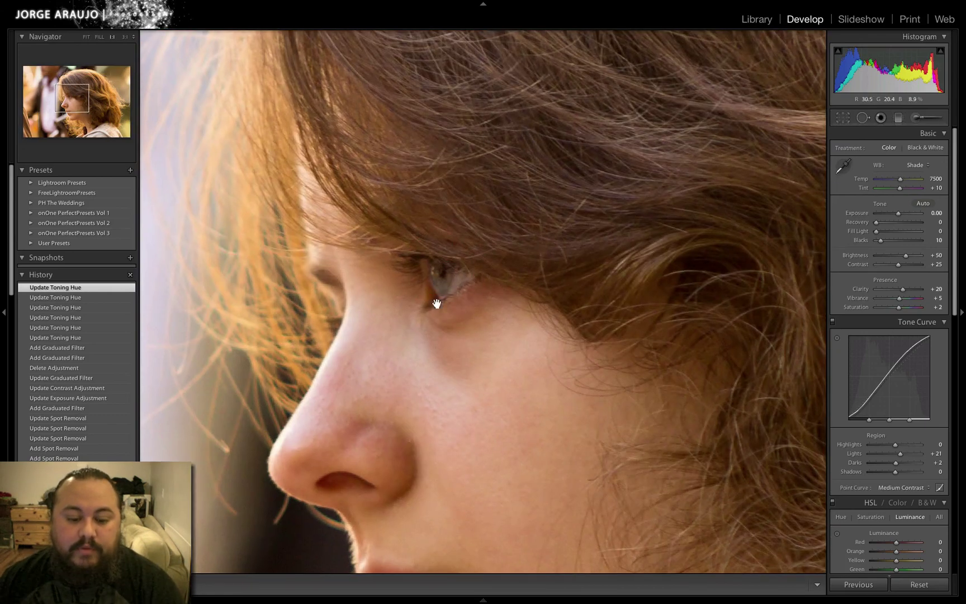
click(917, 119)
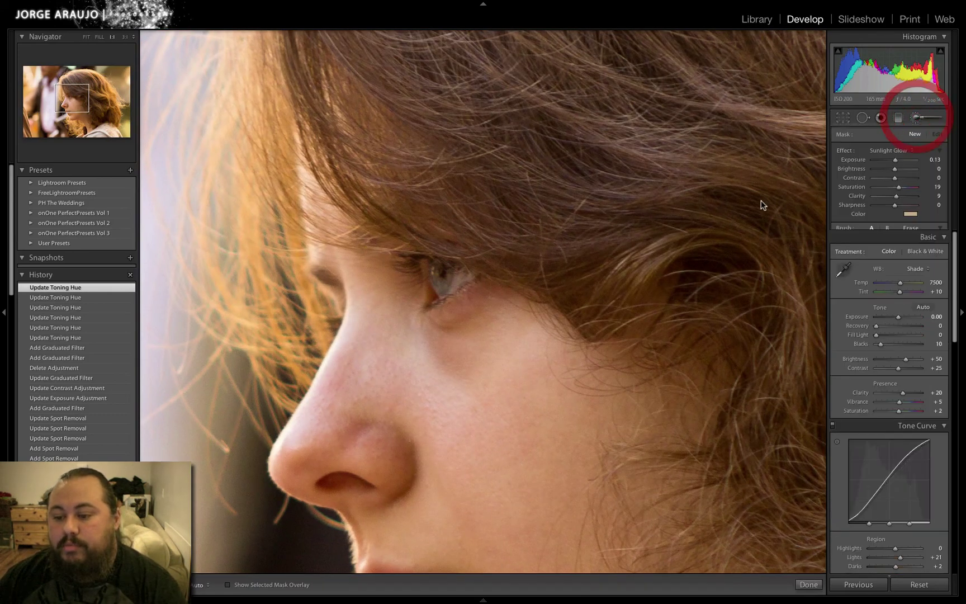
click(892, 150)
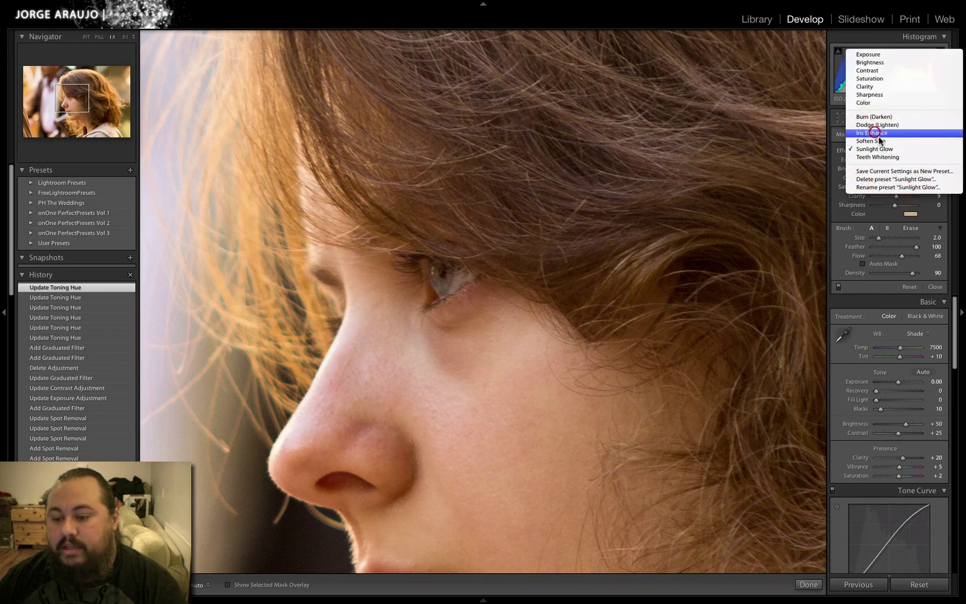
click(875, 133)
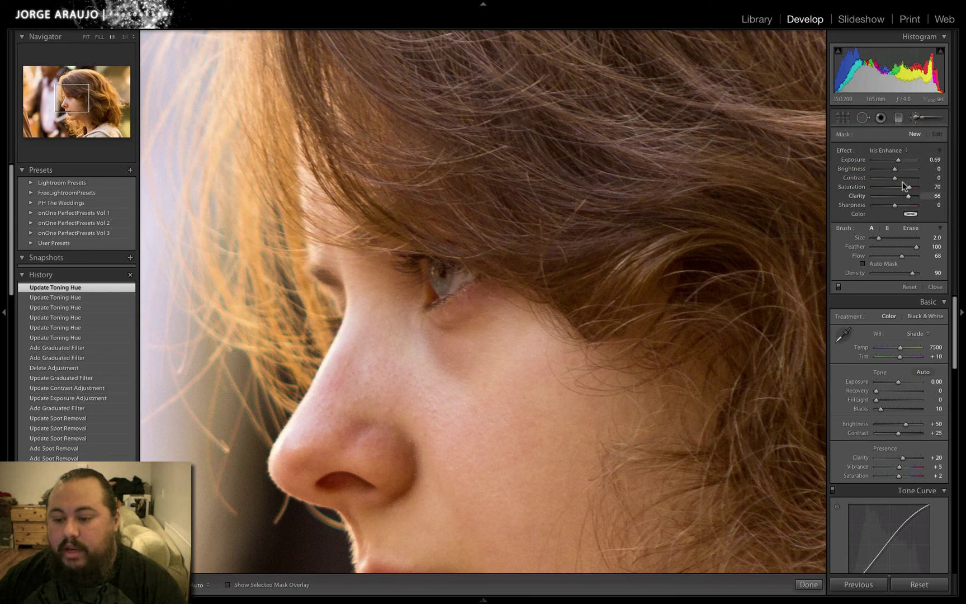
- Paint Iris Enhance over the eye with a size 4.0 brush, and compare the eye with the brush adjustment off and on
key(bracketright)
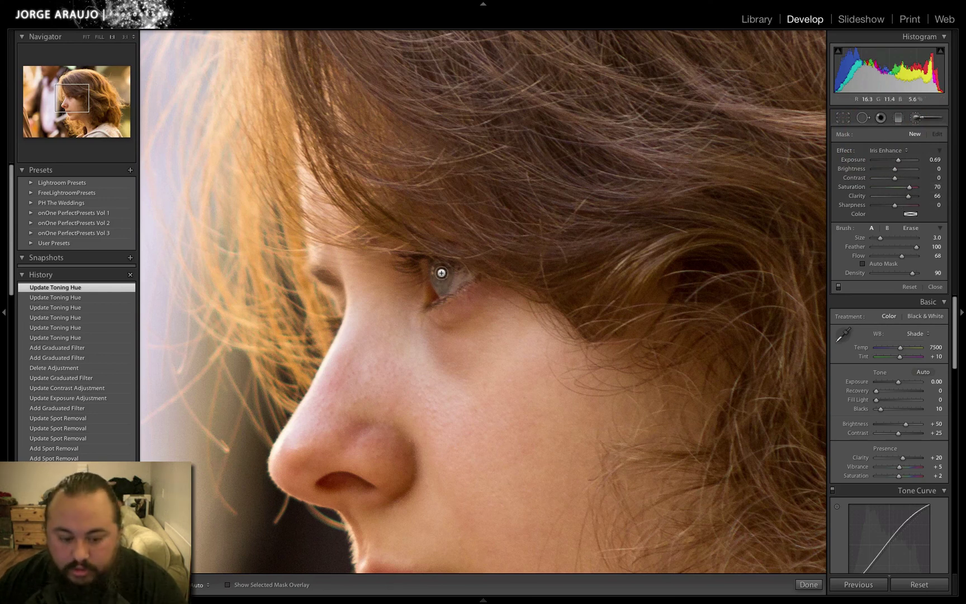
key(bracketright)
key(h)
mouse_move(441, 273)
mouse_down()
mouse_move(442, 285)
mouse_move(442, 264)
mouse_move(445, 291)
mouse_move(447, 271)
mouse_up()
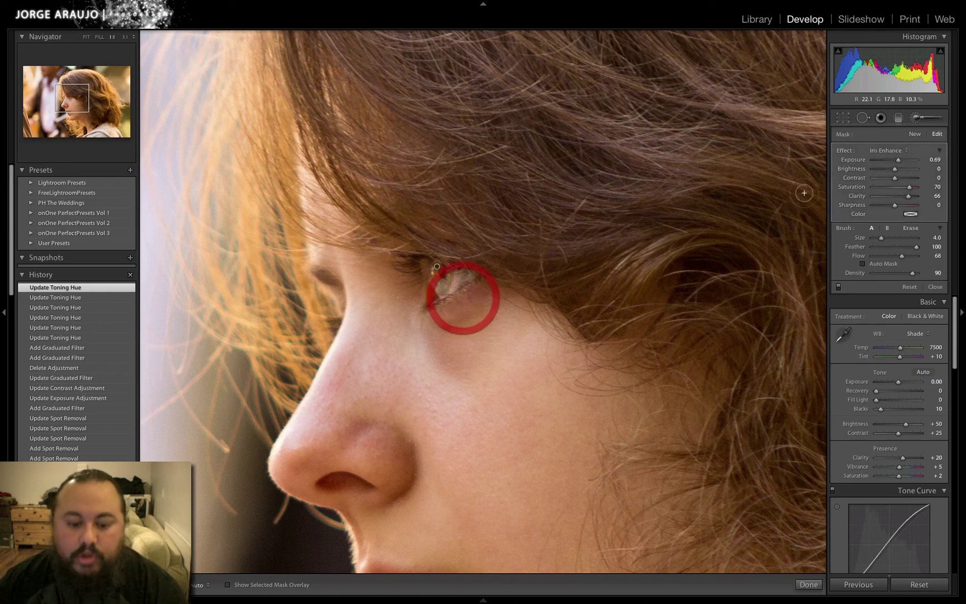
click(839, 288)
click(839, 287)
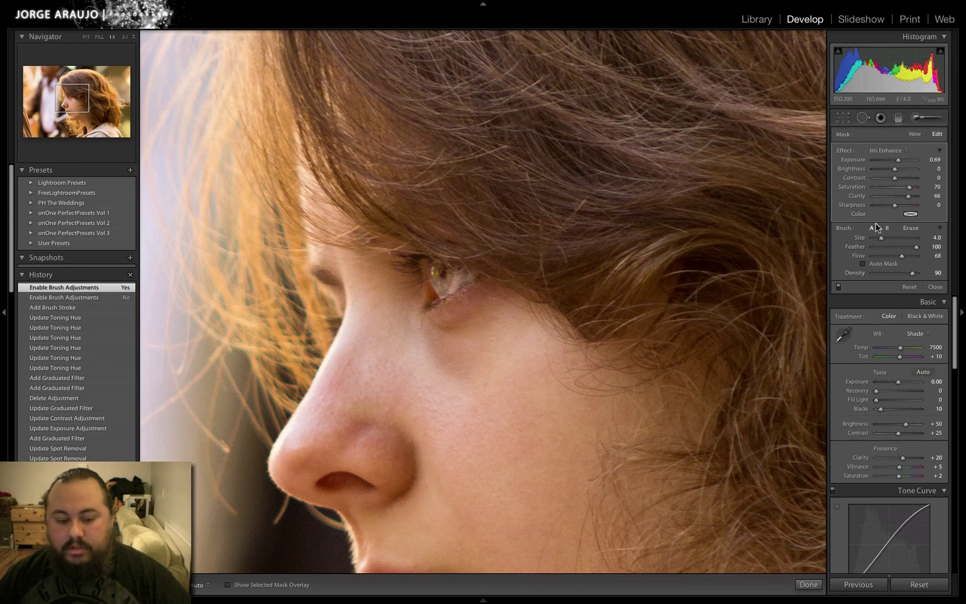
key(ctrl+z)
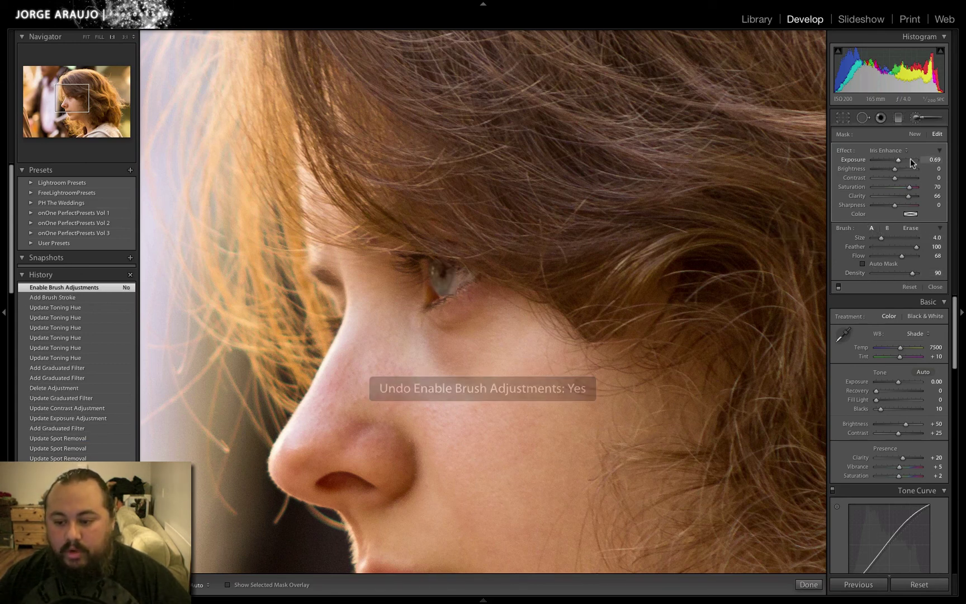
- Try a finer size 1.0 stroke over the iris and undo it, and delete the Iris Enhance adjustment
key(bracketleft)
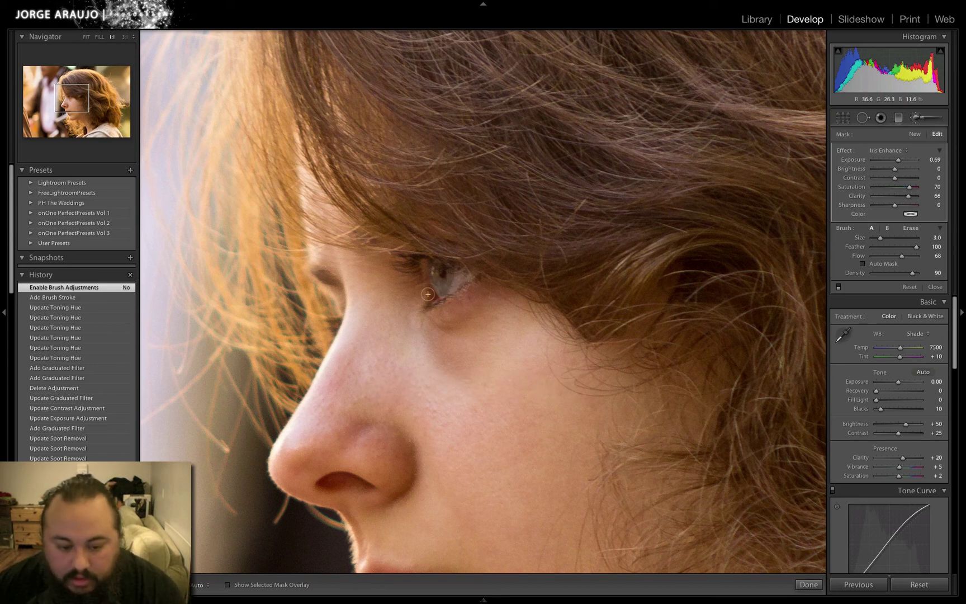
key(bracketleft)
key(bracketleft)
drag(433, 279, 441, 275)
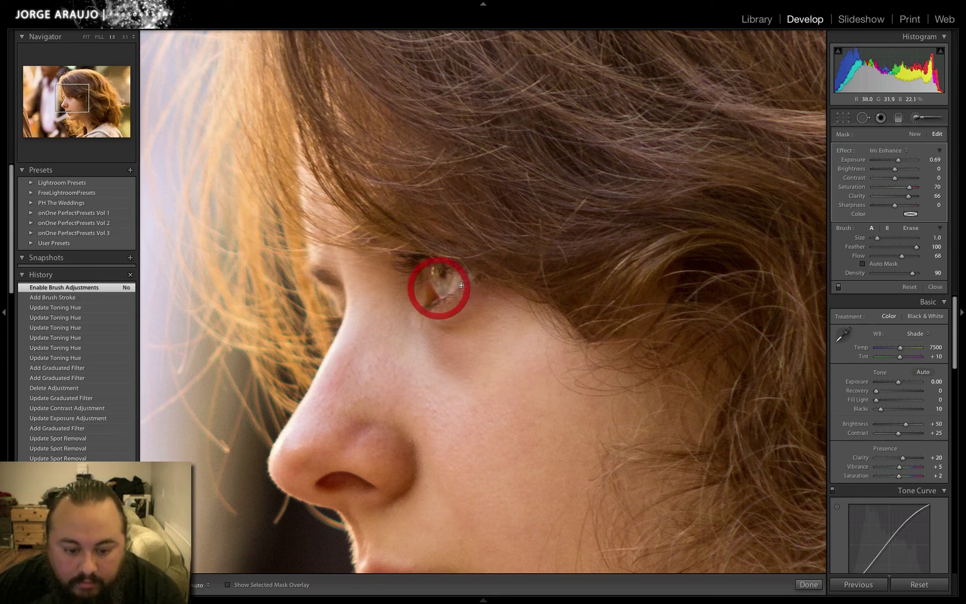
key(ctrl+z)
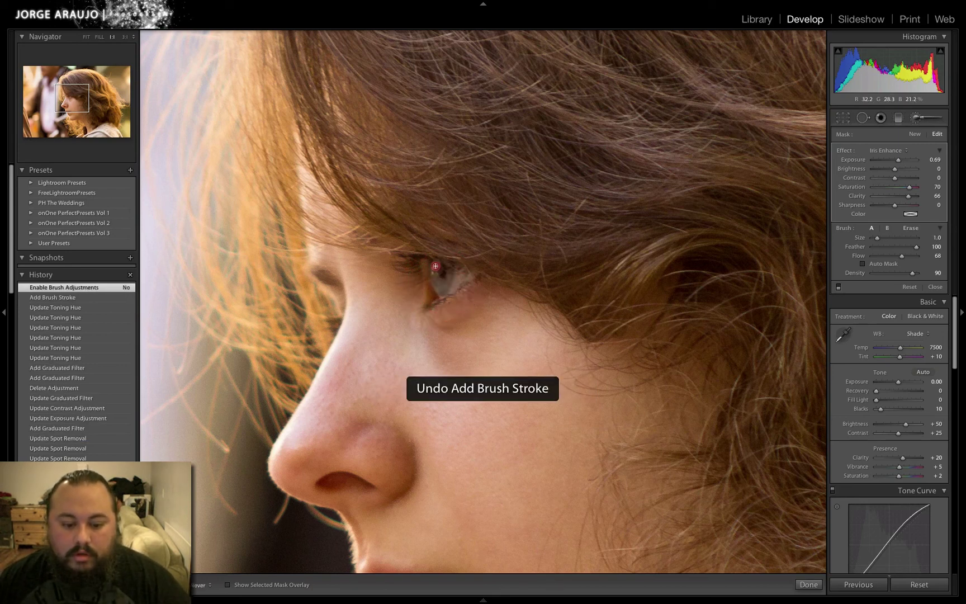
click(437, 268)
key(Delete)
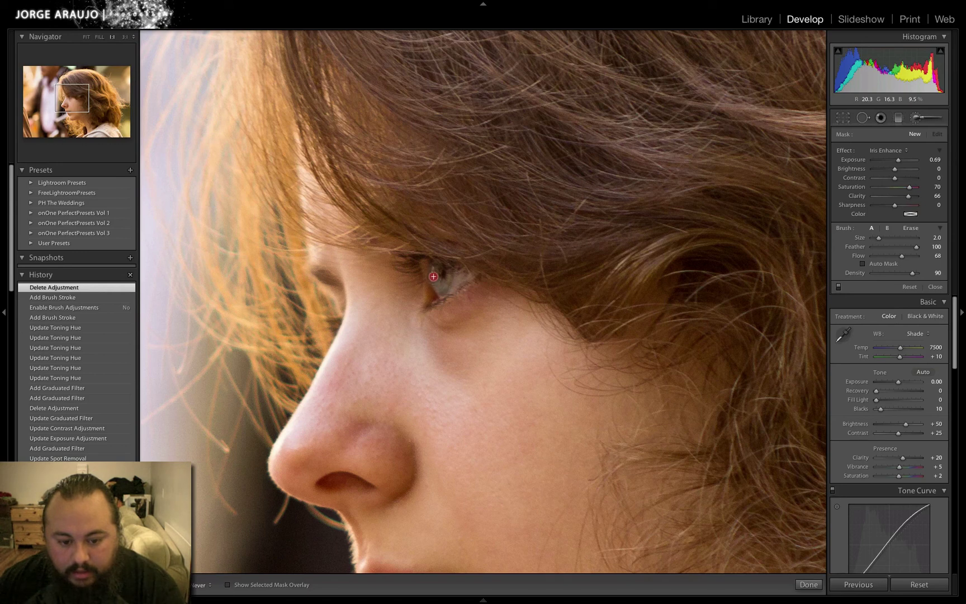
- Repaint the iris with Iris Enhance using a size 2.0 brush
mouse_move(435, 265)
mouse_down()
mouse_move(447, 283)
mouse_move(470, 274)
mouse_move(472, 282)
mouse_move(472, 274)
mouse_up()
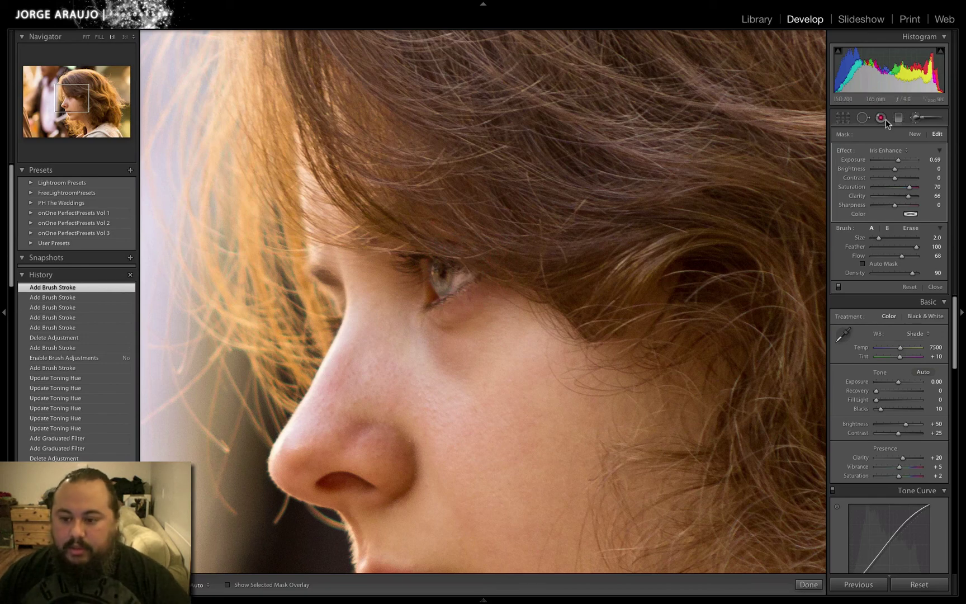
- Close the brush adjustment and warm the whole portrait by setting the white balance temperature to 9947
click(894, 132)
key(k)
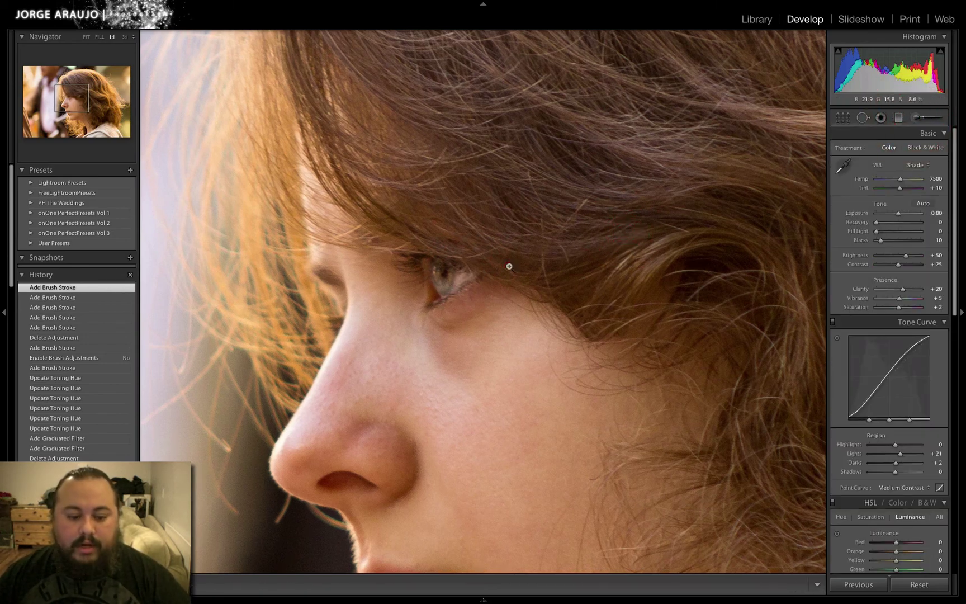
click(682, 233)
click(682, 234)
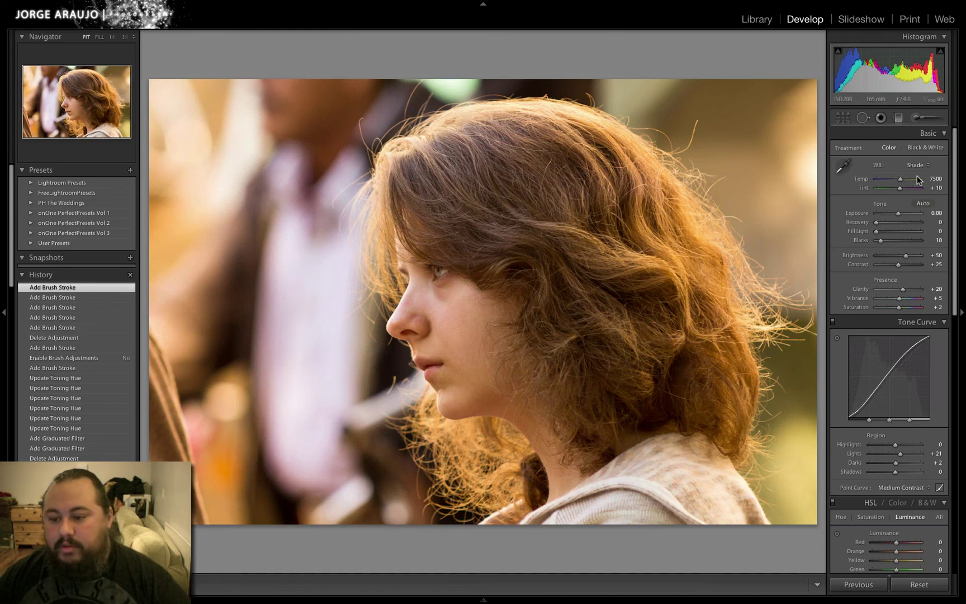
mouse_move(902, 179)
mouse_down()
mouse_move(914, 181)
mouse_move(906, 181)
mouse_up()
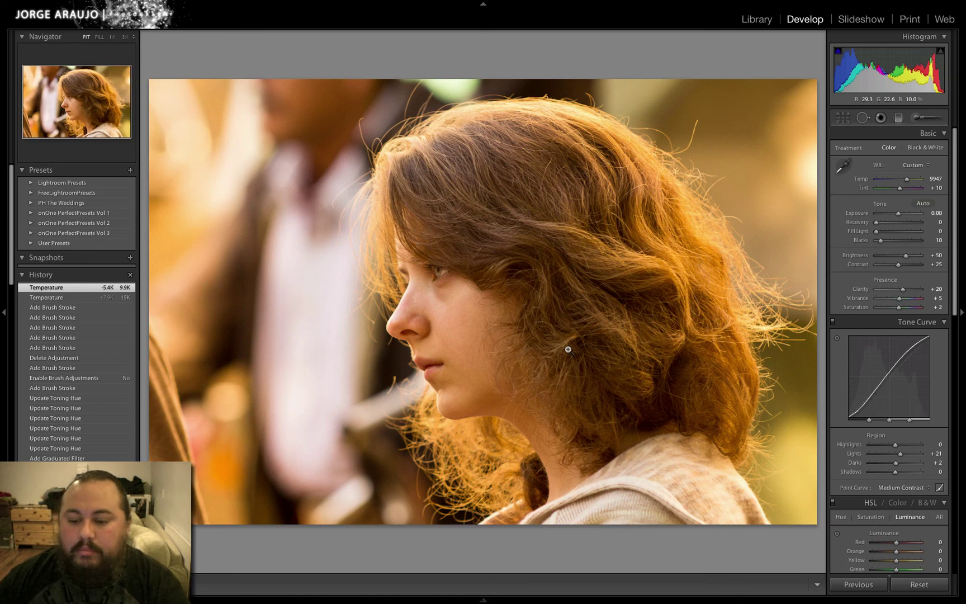
- Compare the developed portrait with its original Import history state, and return to the latest Temperature state
click(757, 20)
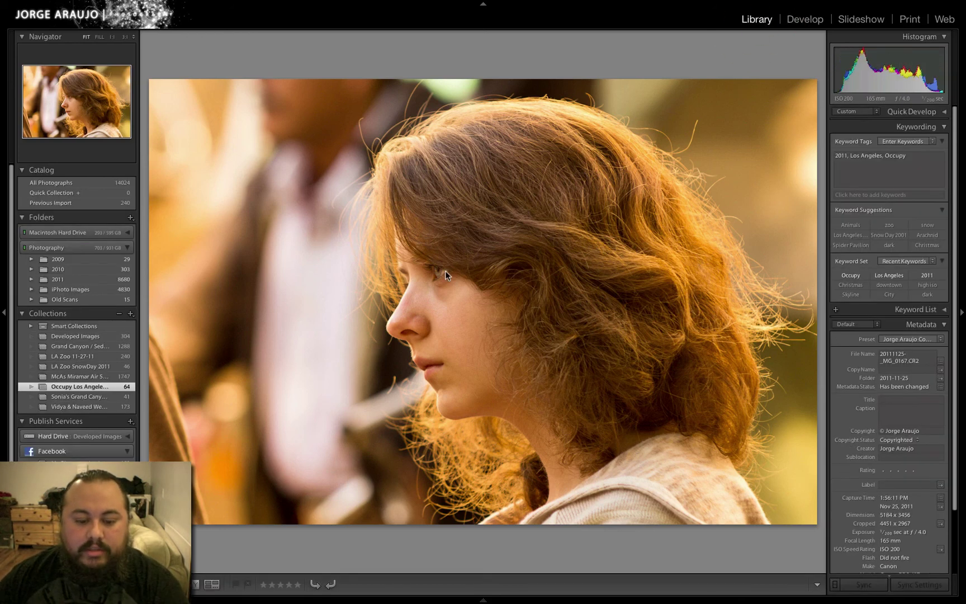
click(804, 20)
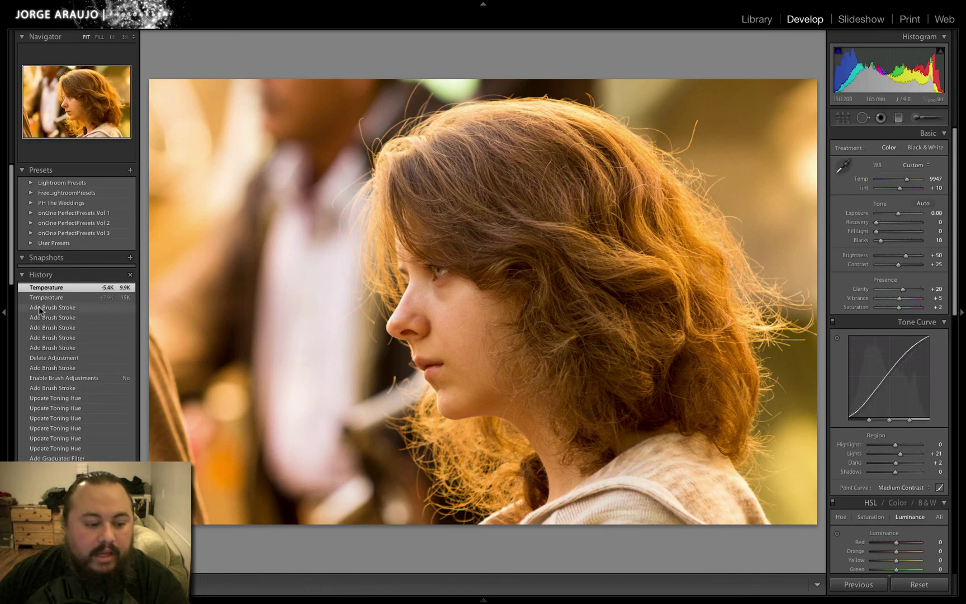
drag(9, 242, 7, 470)
click(56, 432)
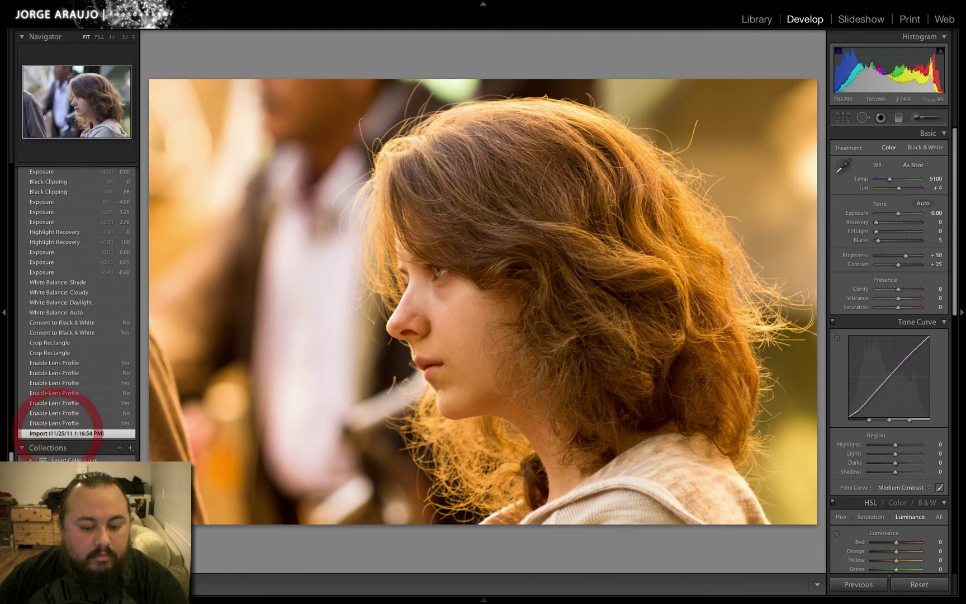
drag(11, 455, 26, 215)
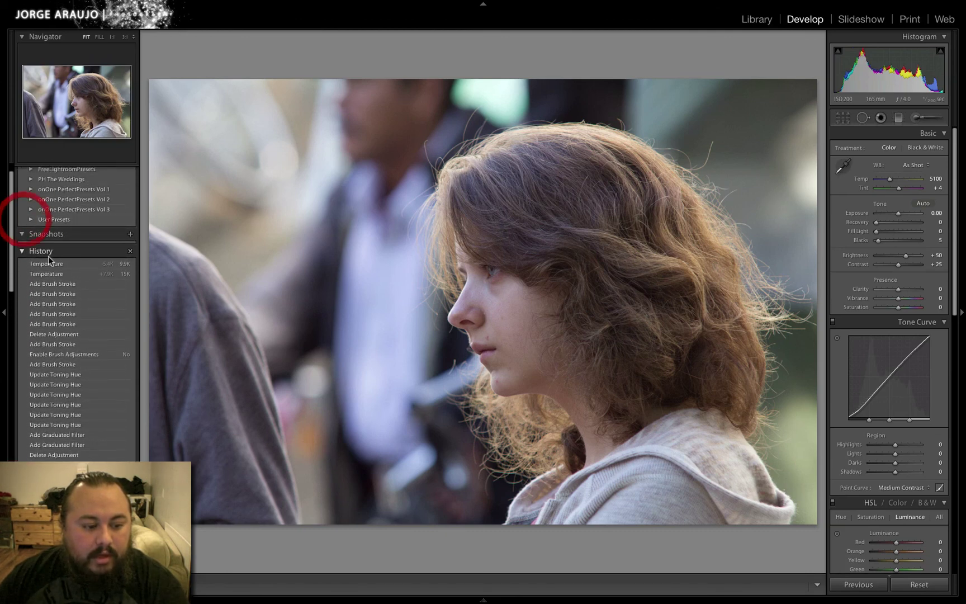
click(47, 263)
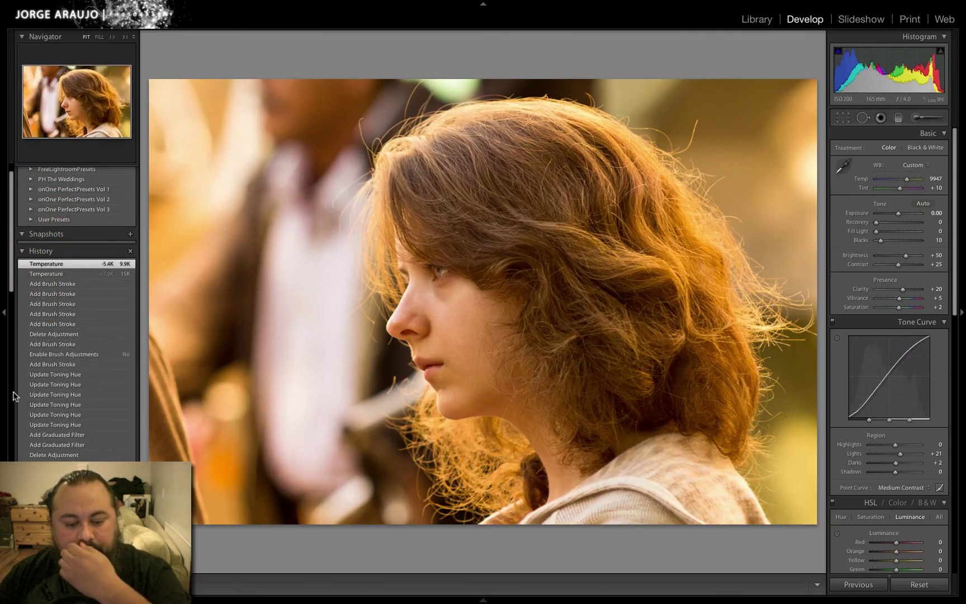
- Show the collection as a library grid, preview the developed portrait in the Print module, and return to the grid
click(760, 19)
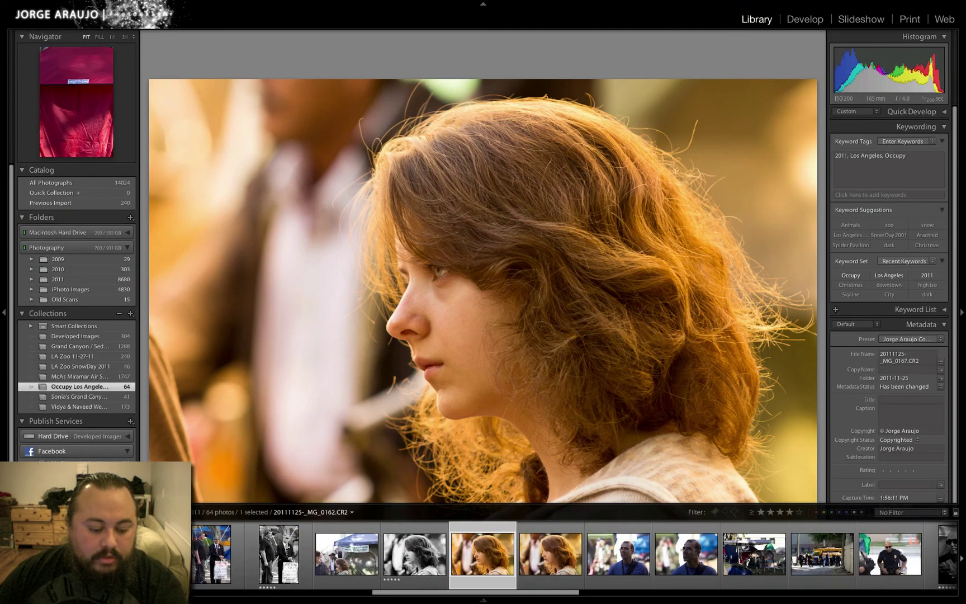
key(g)
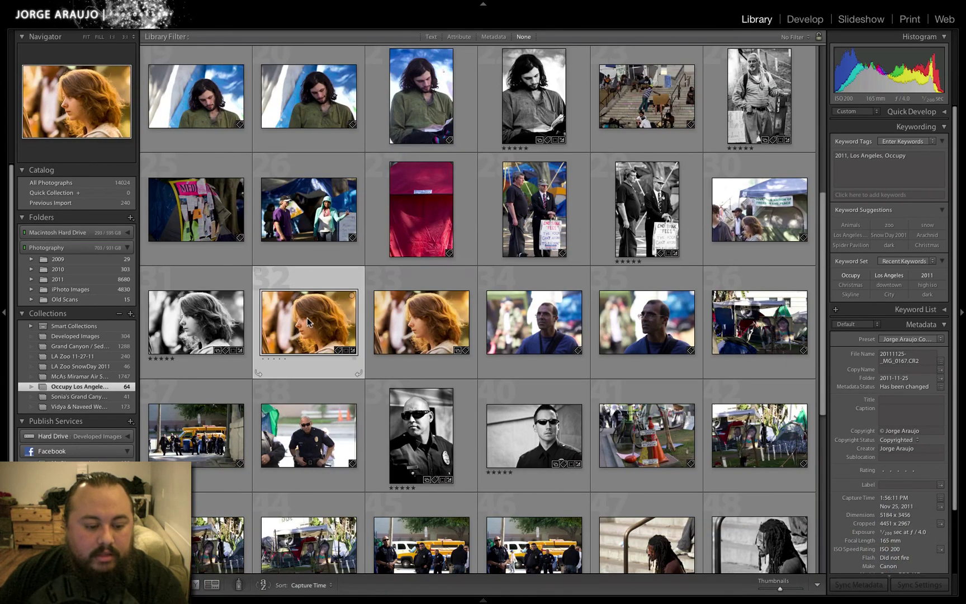
mouse_move(308, 323)
mouse_down()
mouse_move(114, 451)
mouse_move(184, 428)
mouse_move(299, 328)
mouse_up()
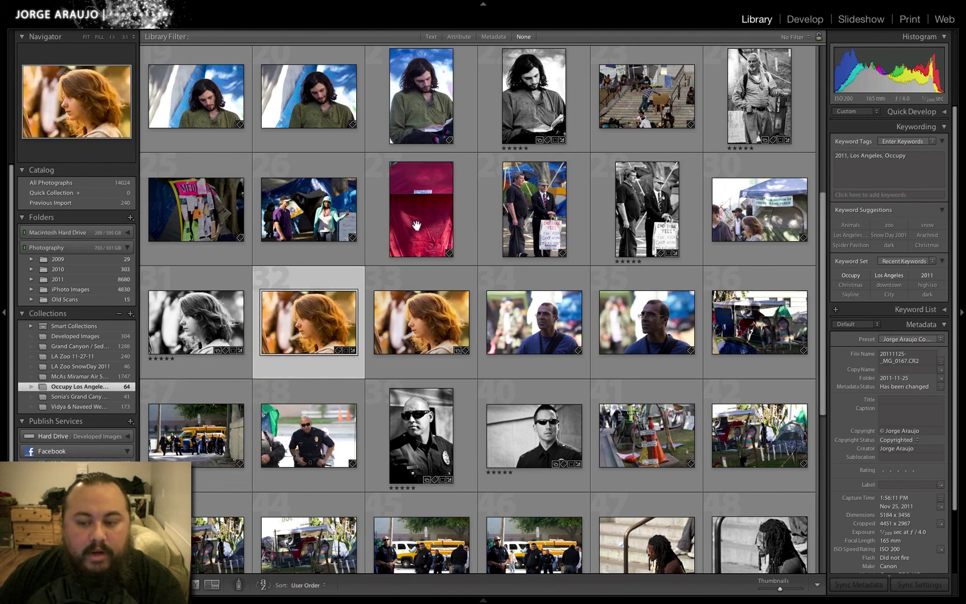
click(911, 21)
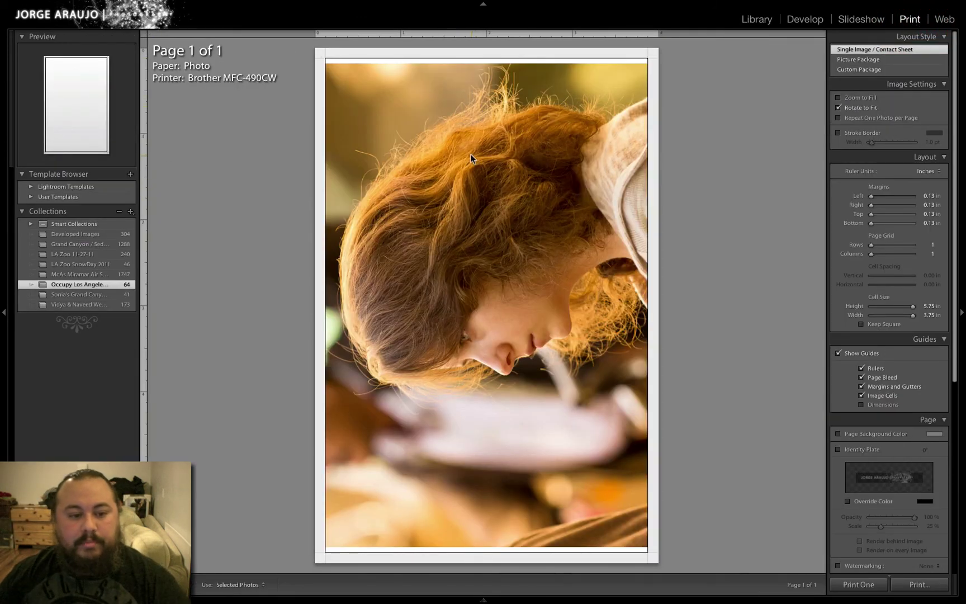
click(754, 25)
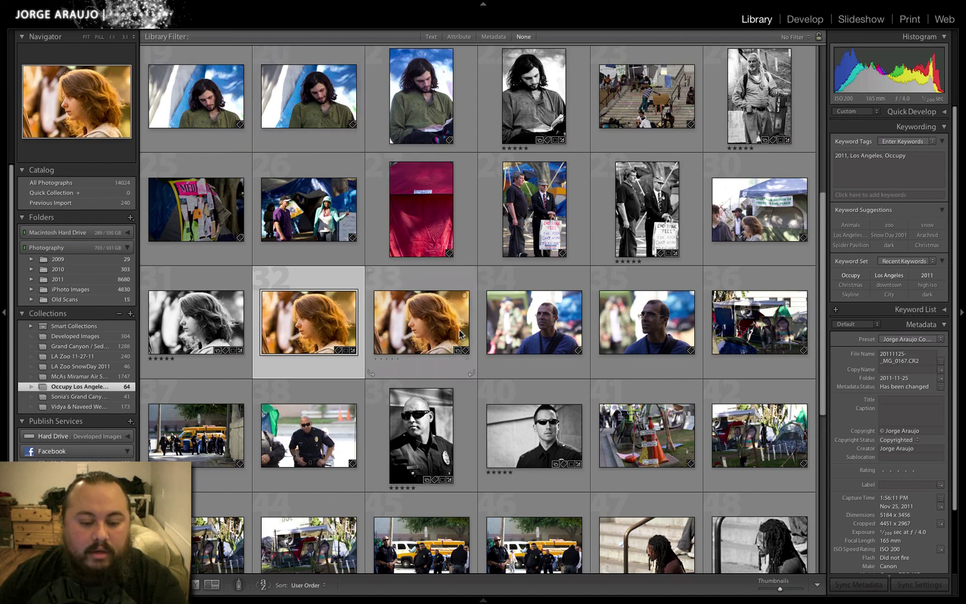
- Open the edited PSD version of the portrait, 20111125-_MG_0167-Edit.psd, and inspect the skin and eye at 1:1
click(418, 316)
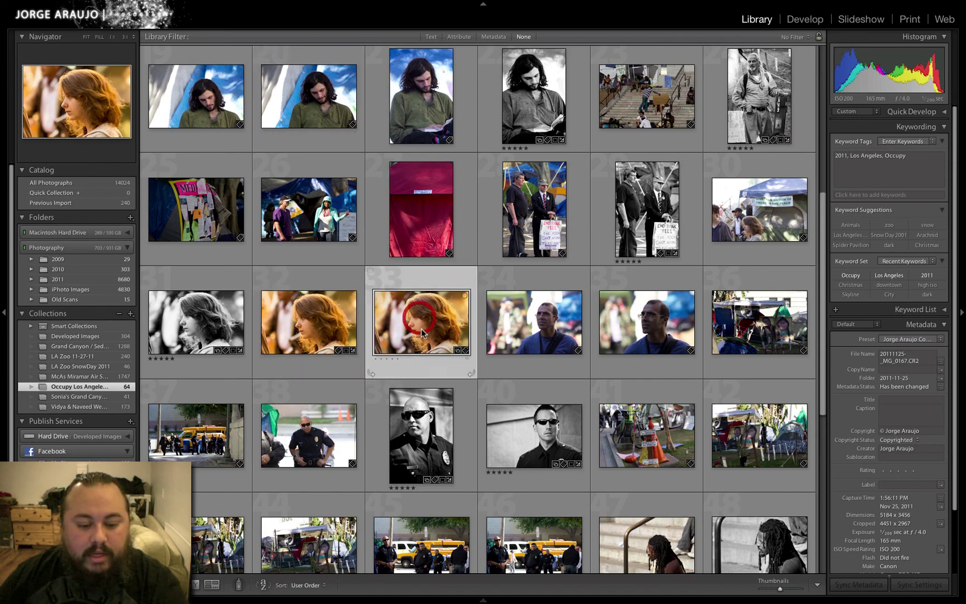
double_click(437, 322)
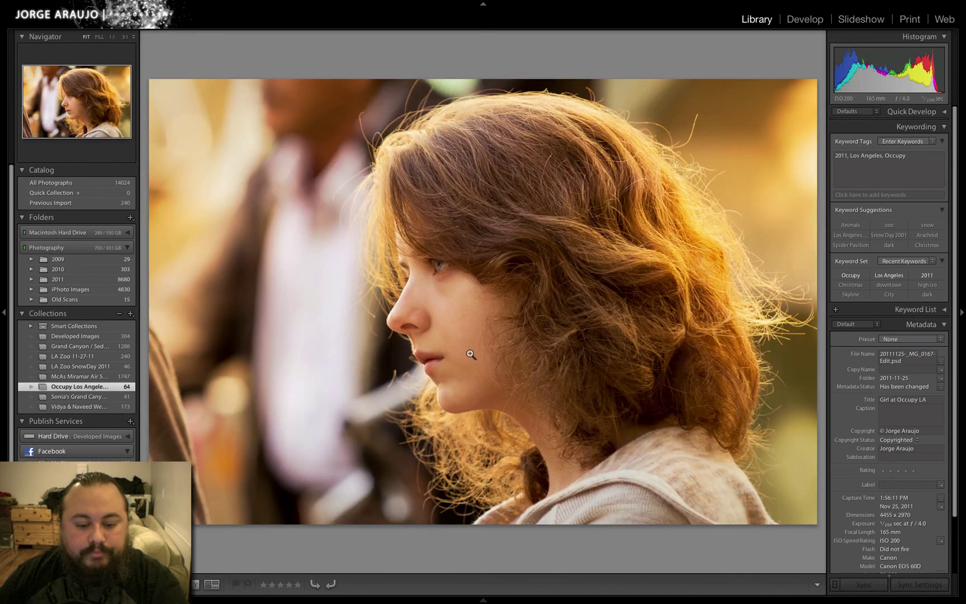
click(438, 307)
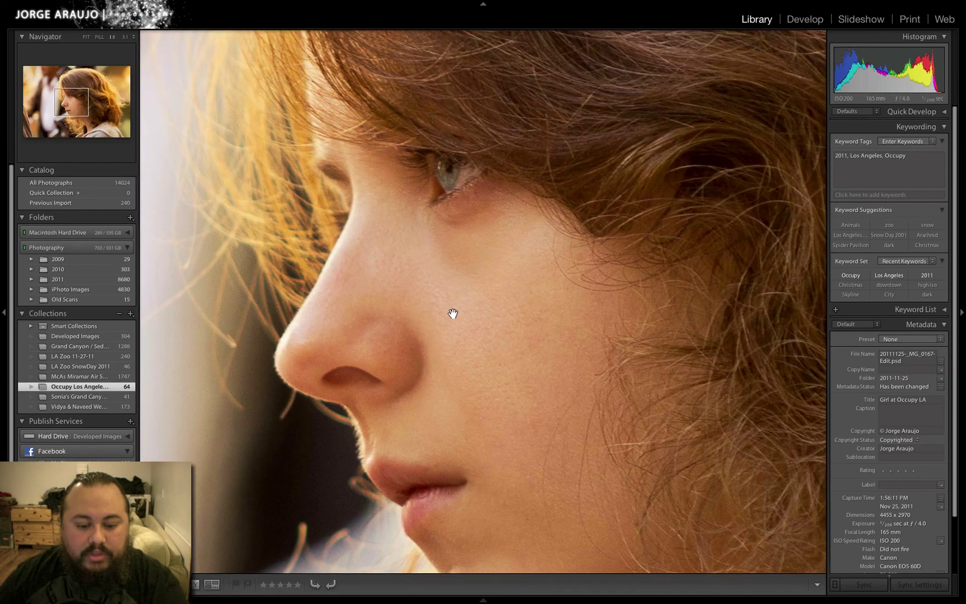
drag(528, 333, 532, 275)
click(531, 250)
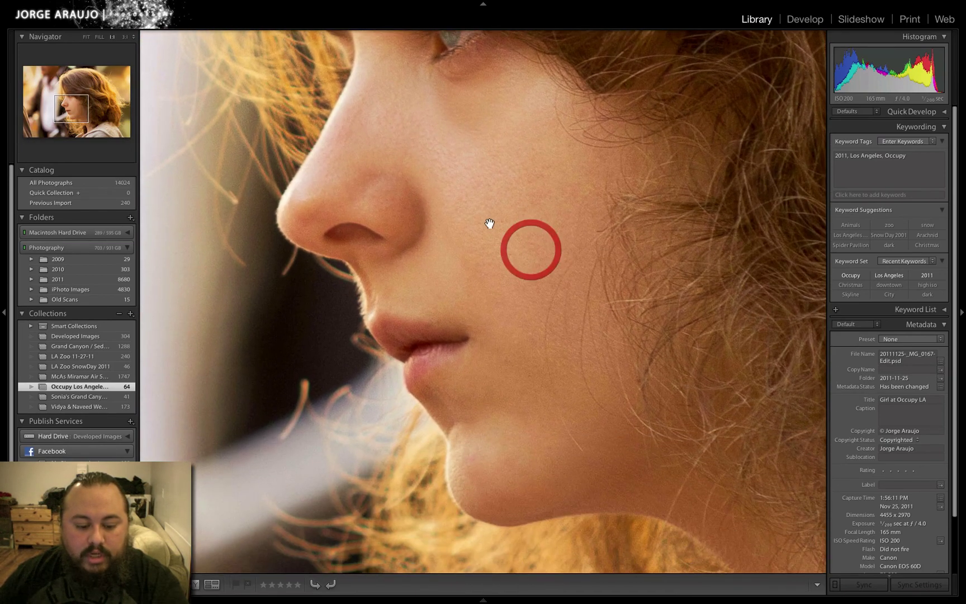
click(479, 252)
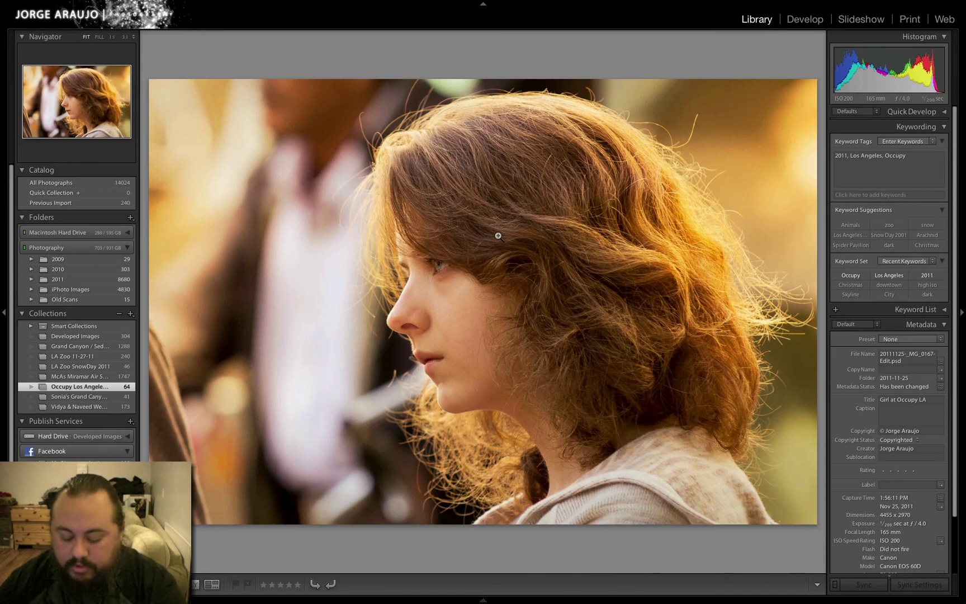
- Compare the PSD edit with the Lightroom-developed CR2 portrait by alternating between the two full views
key(Left)
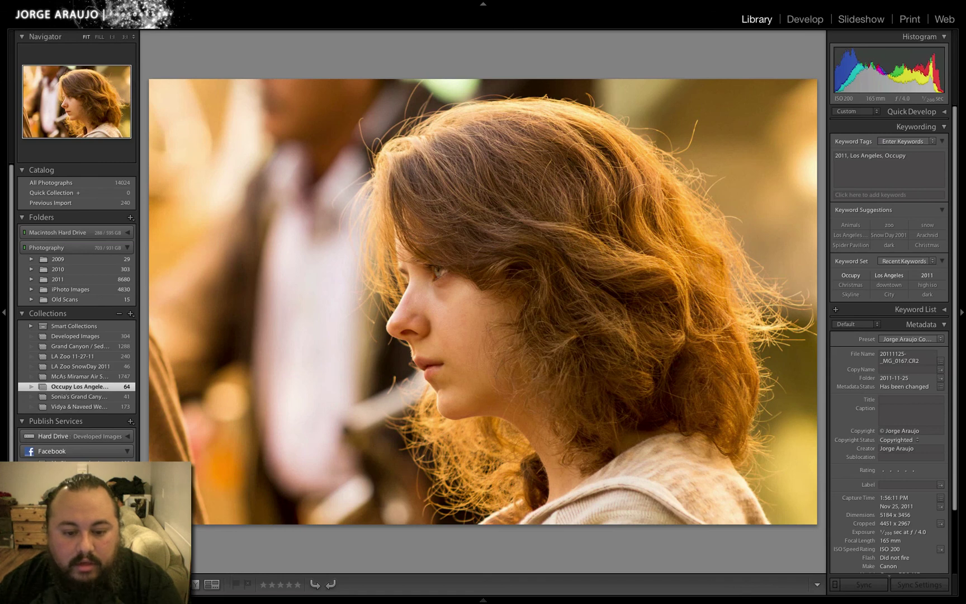
key(Right)
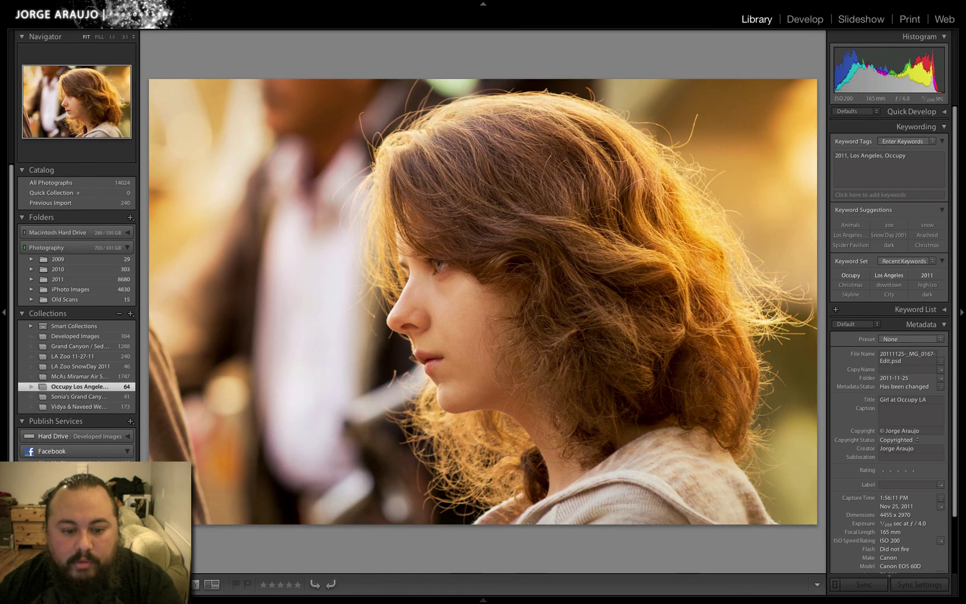
key(Left)
key(Right)
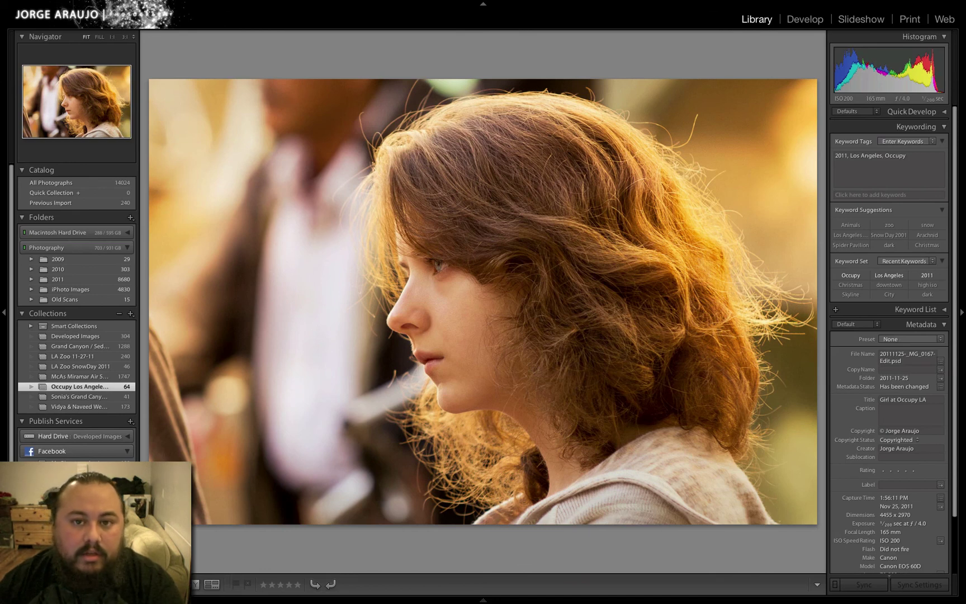
key(Left)
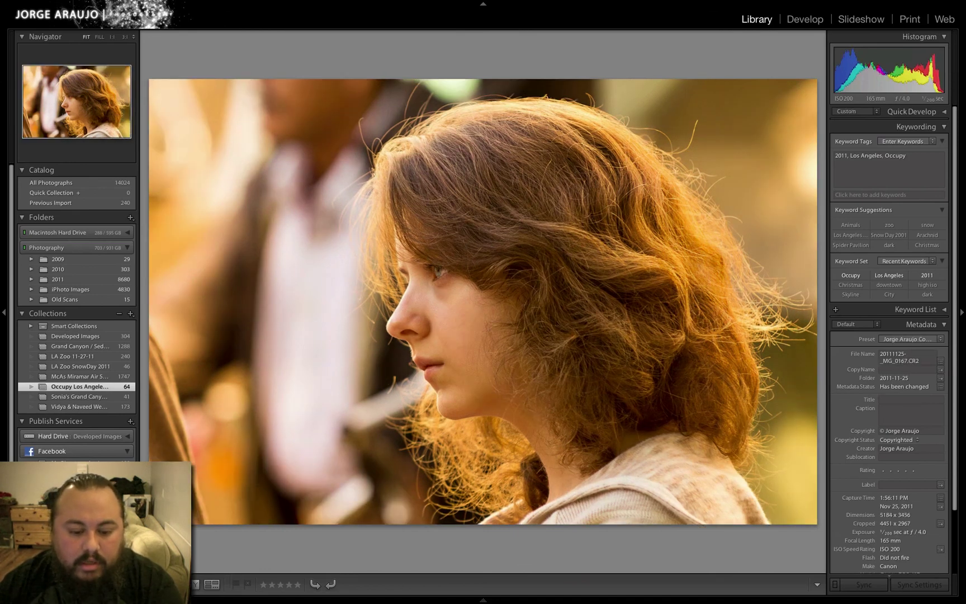
key(Right)
key(Left)
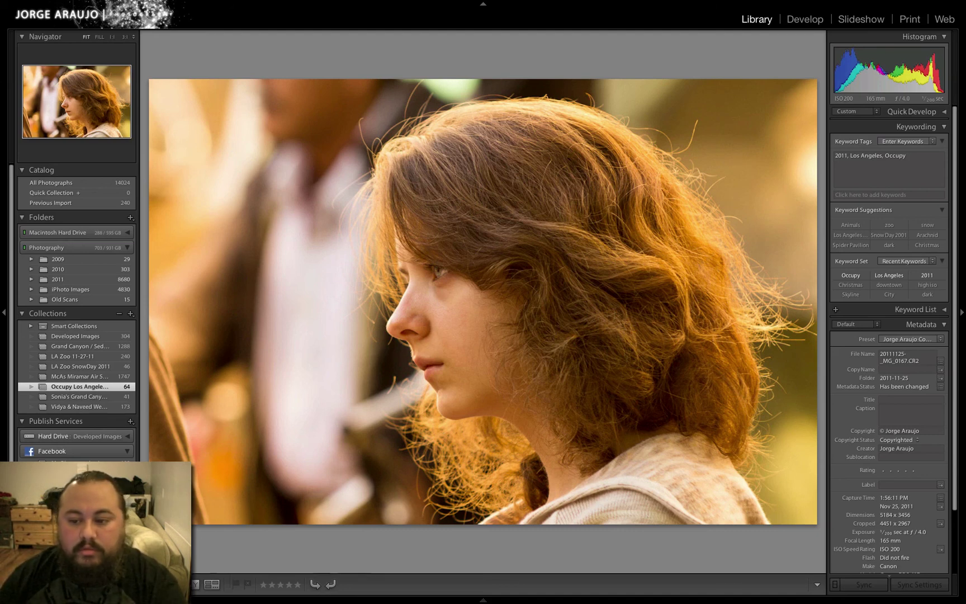
mouse_move(752, 5)
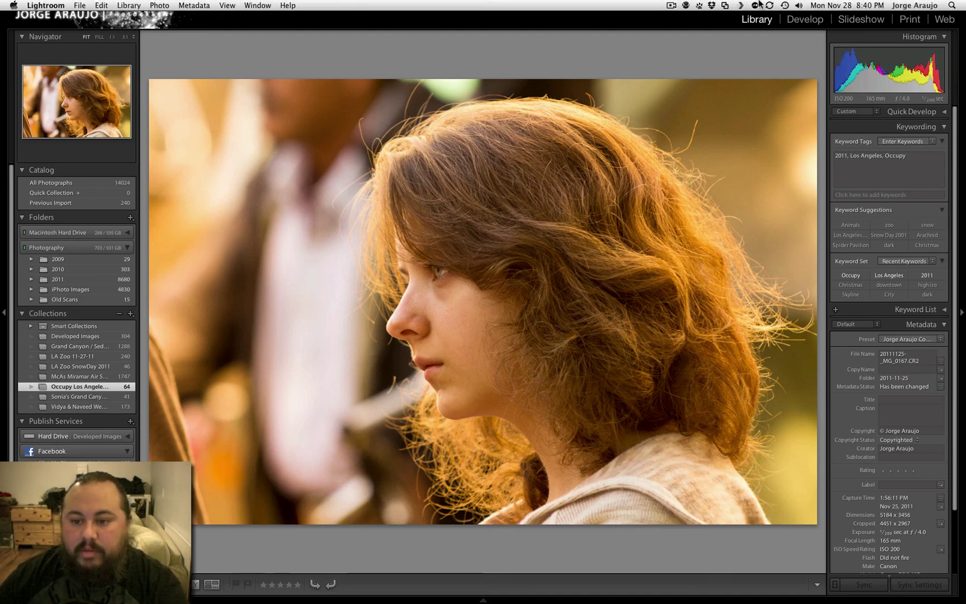
click(670, 4)
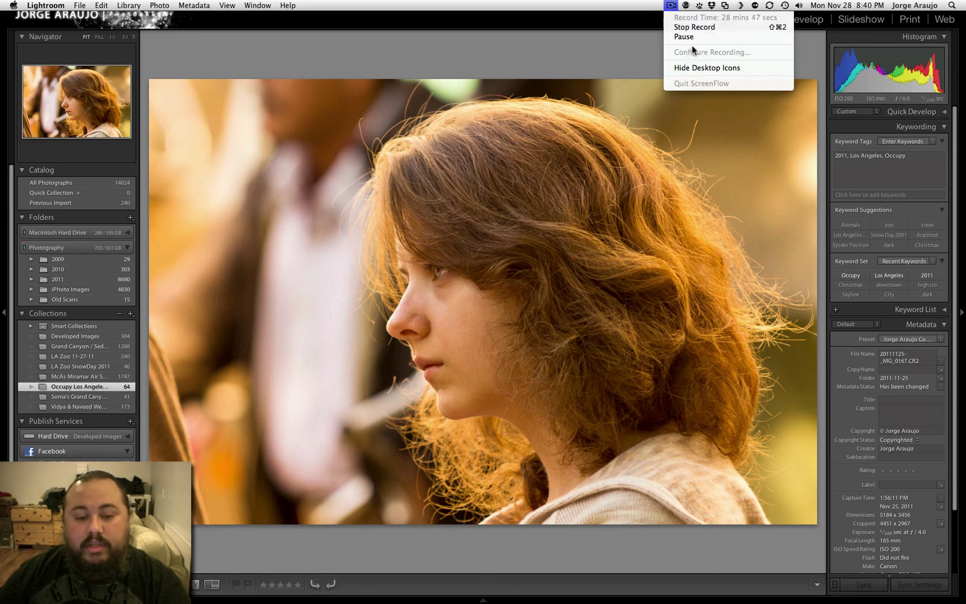
click(702, 27)
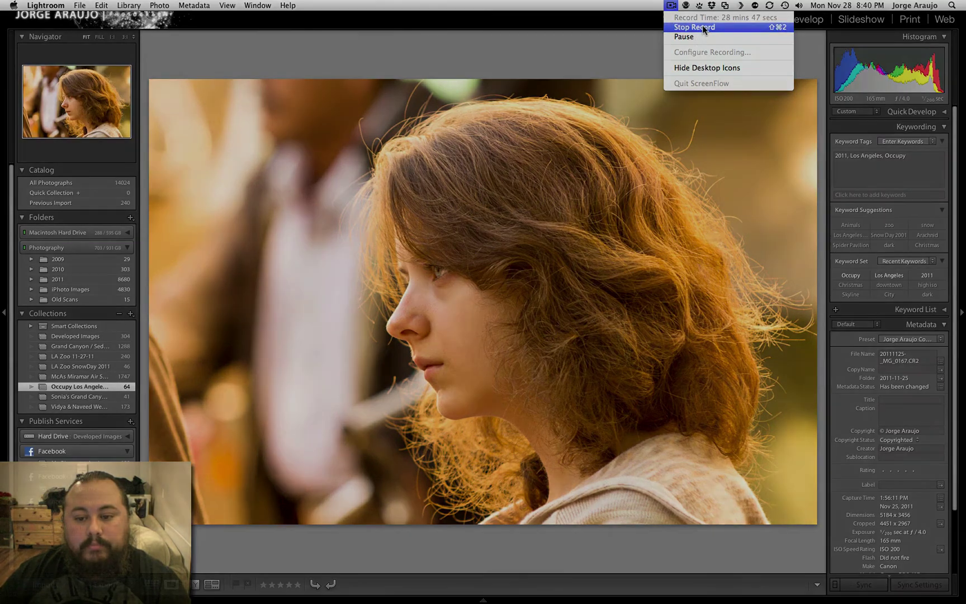